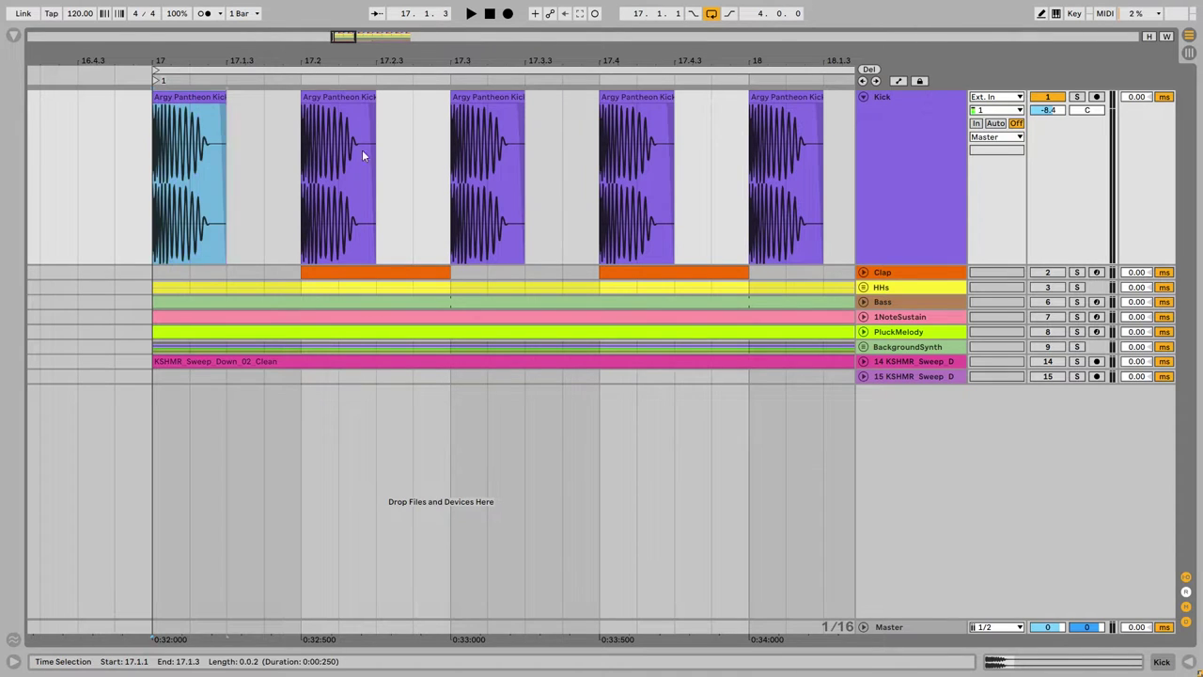
- Solo the Kick track and play its pattern from bar 17
{"action": "left_click_drag", "start_coordinate": [261, 167], "coordinate": [658, 147]}
{"action": "left_click", "coordinate": [150, 165]}
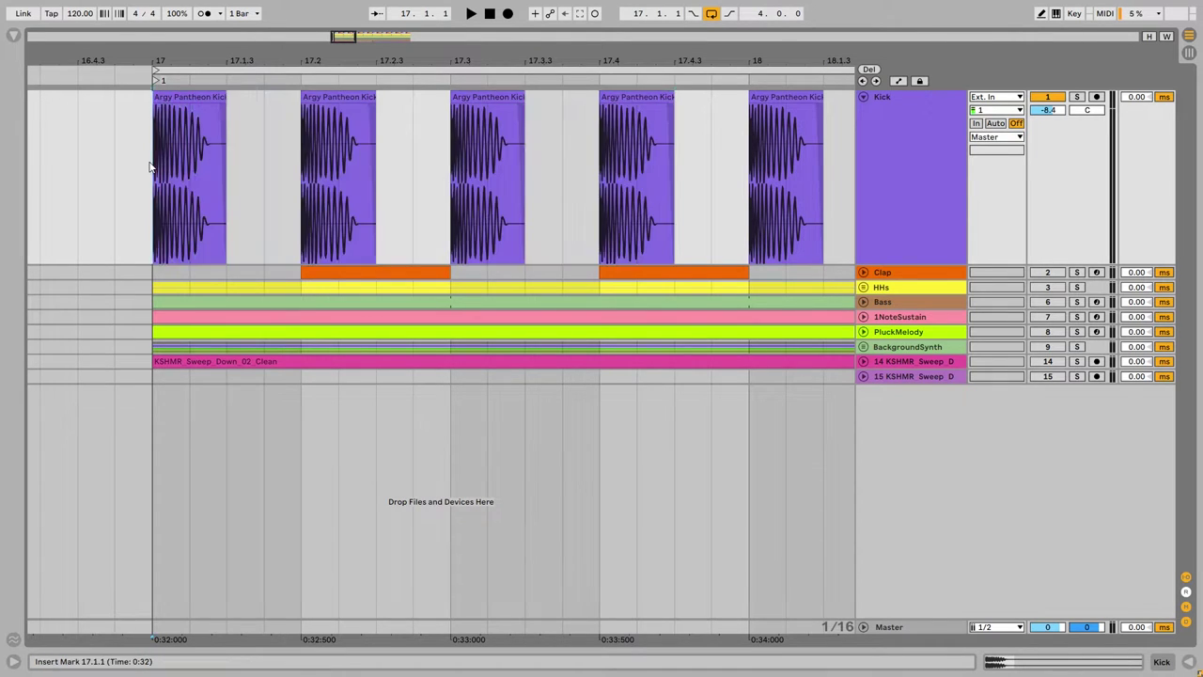
{"action": "key", "text": "space"}
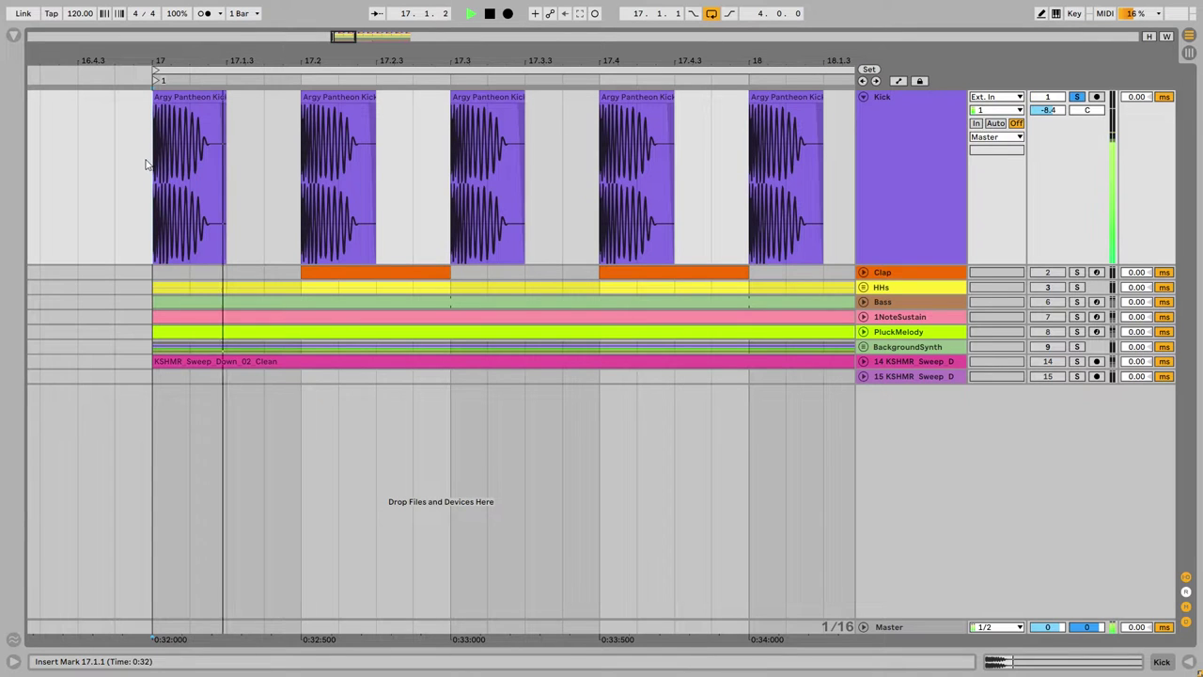
{"action": "scroll", "coordinate": [622, 269], "scroll_direction": "up", "scroll_amount": 3}
{"action": "scroll", "coordinate": [622, 269], "scroll_direction": "down", "scroll_amount": 4}
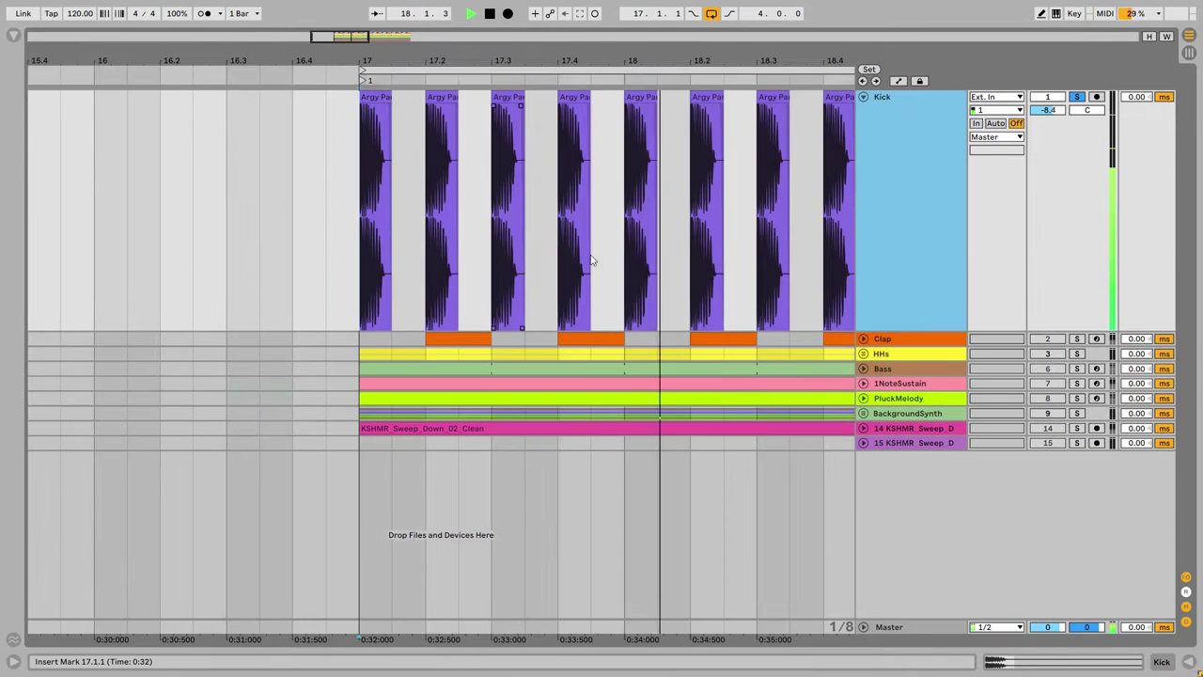
{"action": "key", "text": "space"}
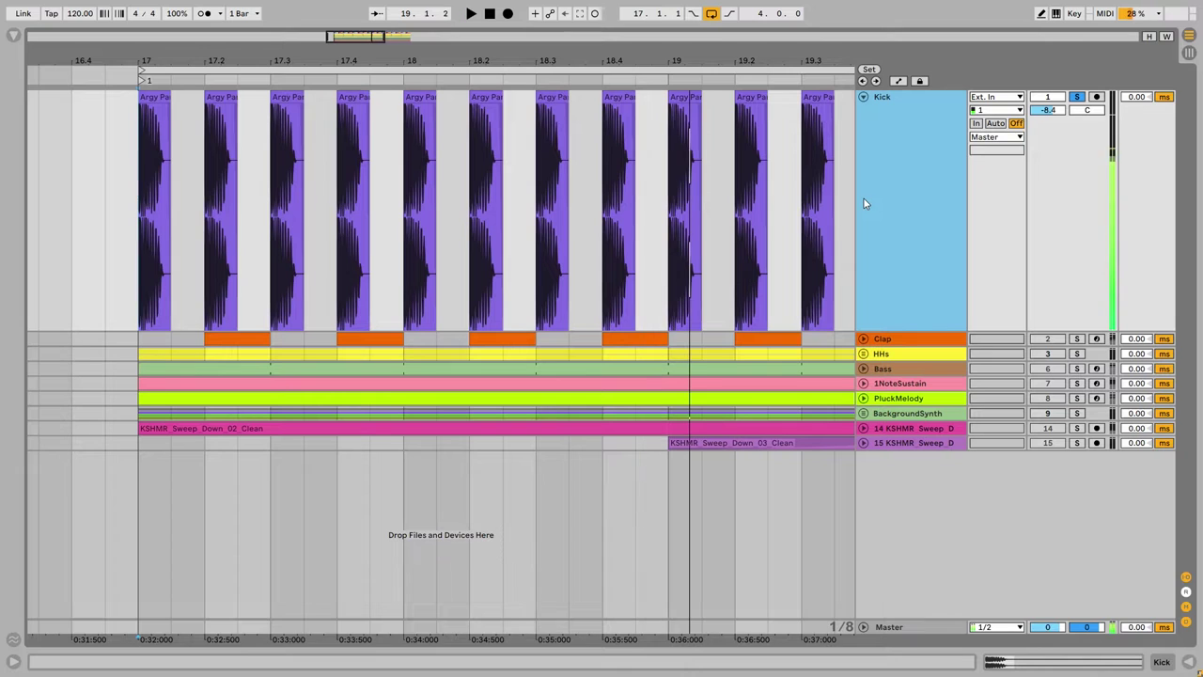
- Unfold the Clap track, show its device chain and place the insert marker at 17.1.1
{"action": "double_click", "coordinate": [864, 198]}
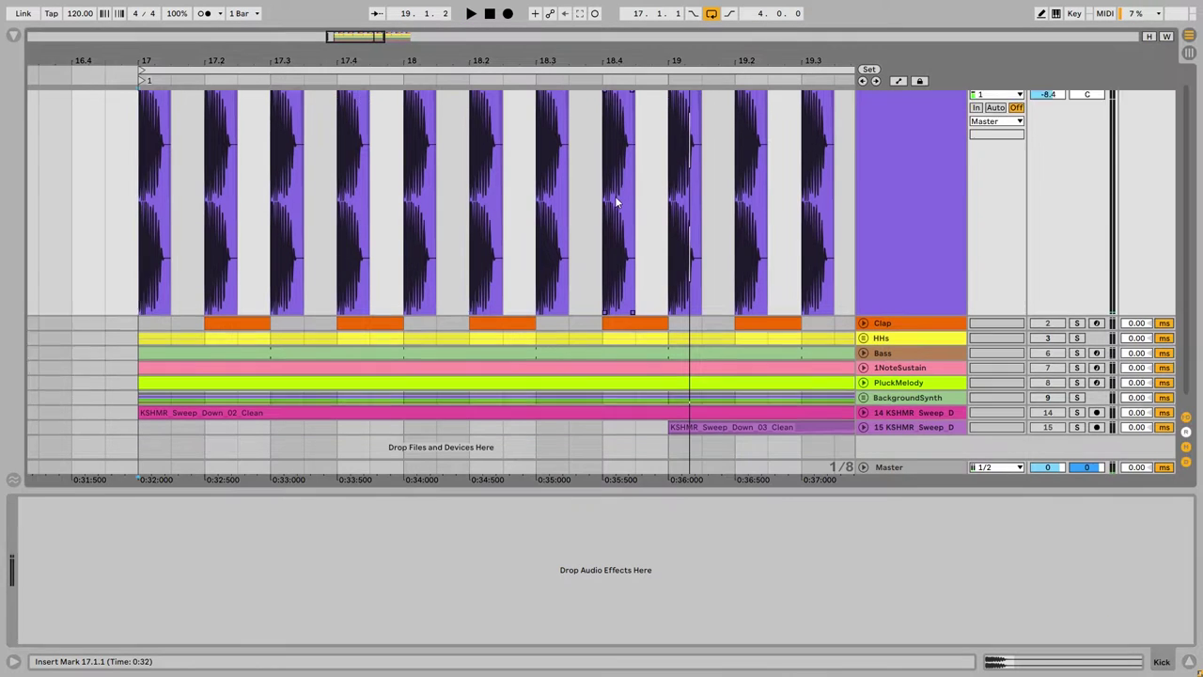
{"action": "left_click", "coordinate": [883, 340]}
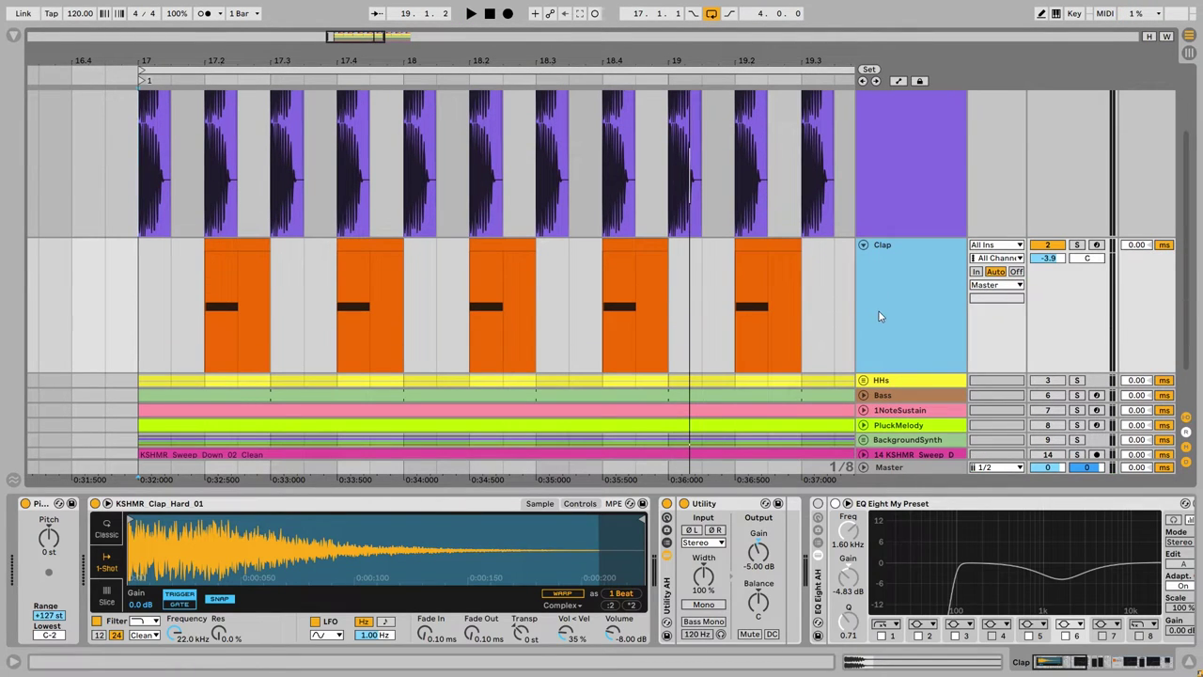
{"action": "left_click", "coordinate": [141, 293]}
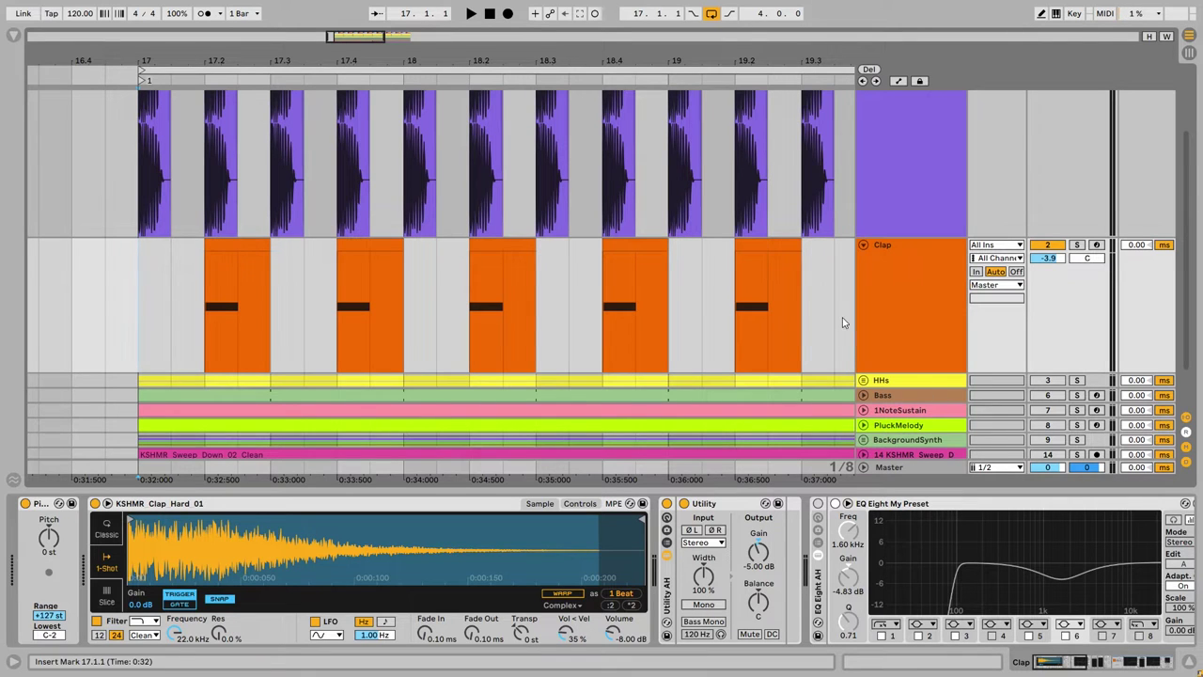
- Play the Clap track soloed, and again unsoloed together with the kick
{"action": "left_click", "coordinate": [900, 295]}
{"action": "key", "text": "space"}
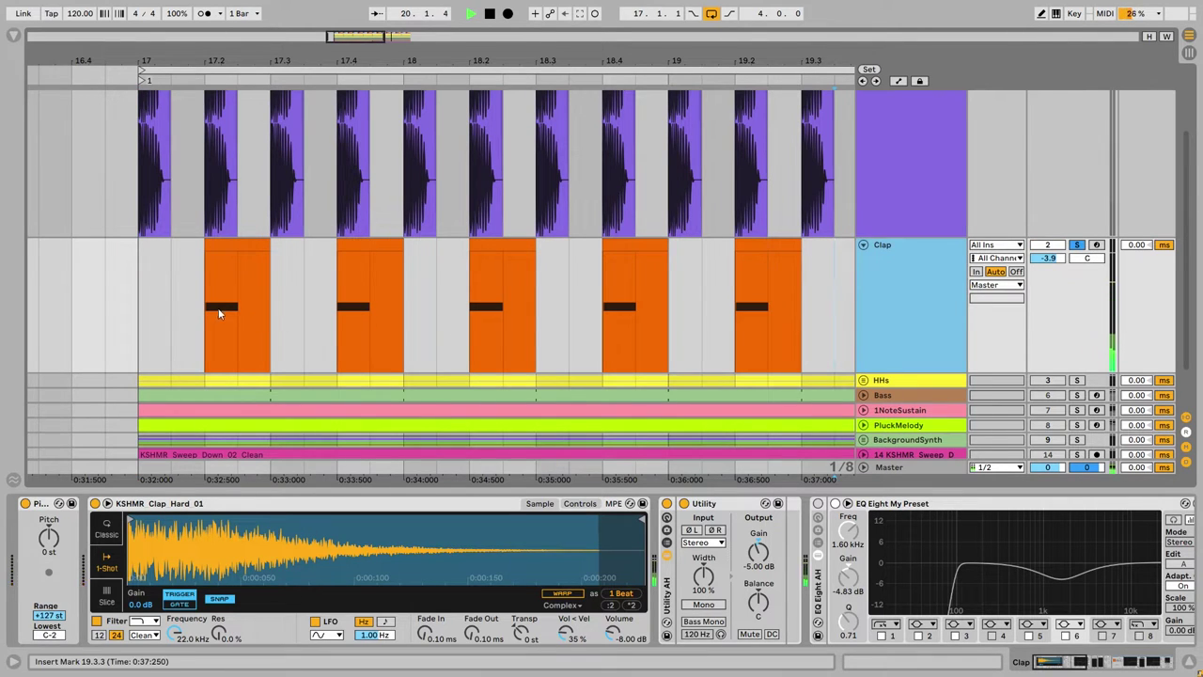
{"action": "left_click", "coordinate": [421, 334]}
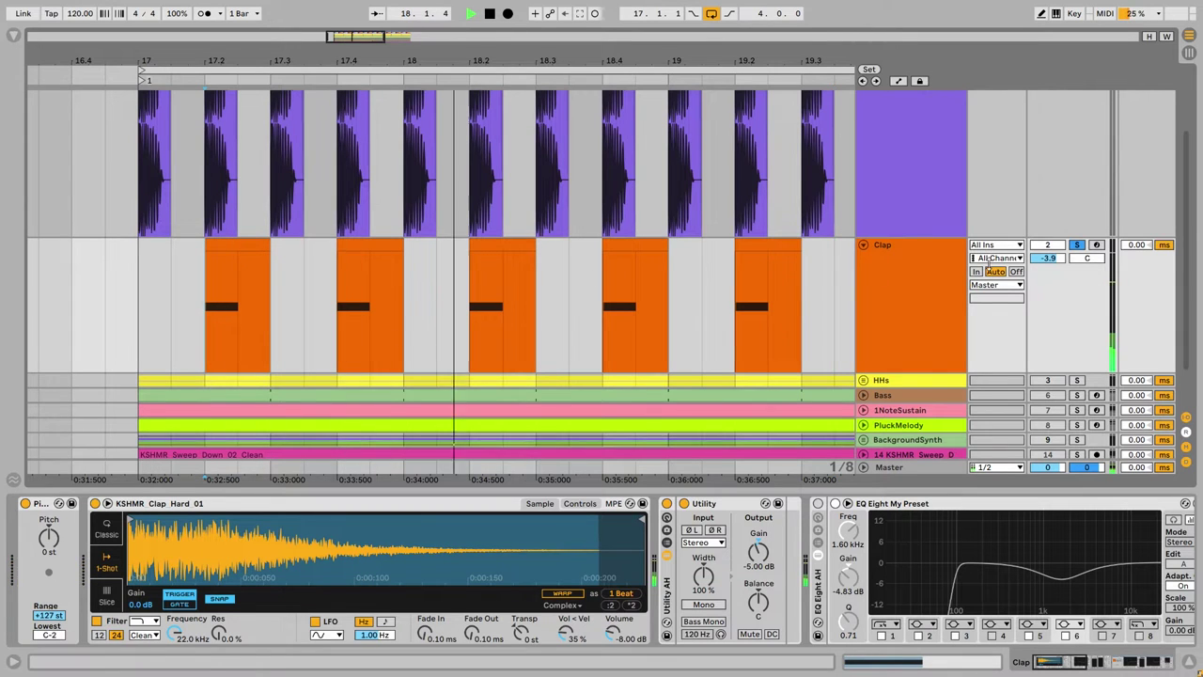
{"action": "key", "text": "space"}
{"action": "key", "text": "space"}
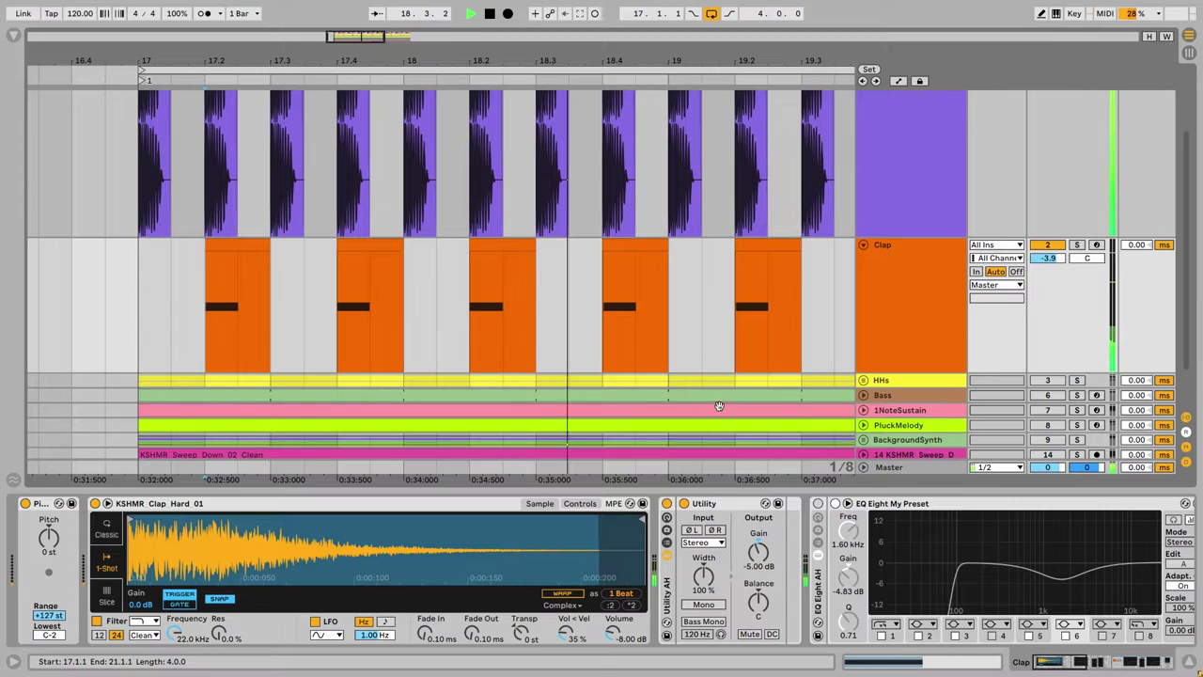
{"action": "key", "text": "space"}
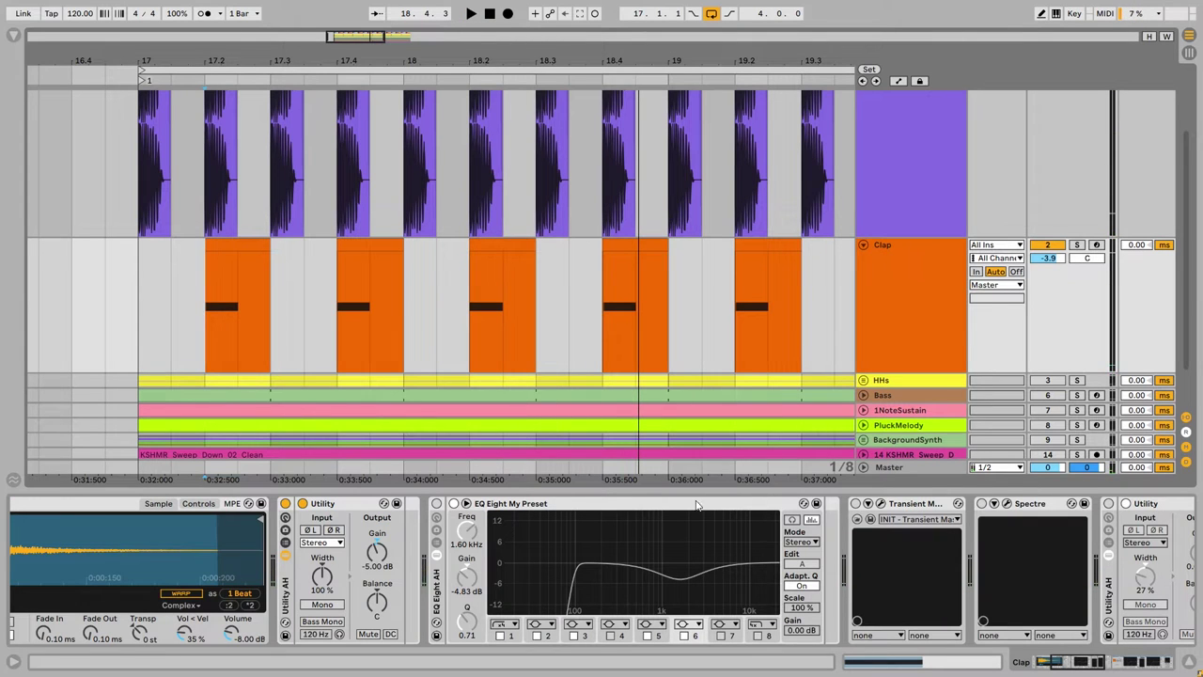
- Turn on the EQ Eight rack in the Clap track's device chain and solo the track
{"action": "left_click", "coordinate": [680, 575]}
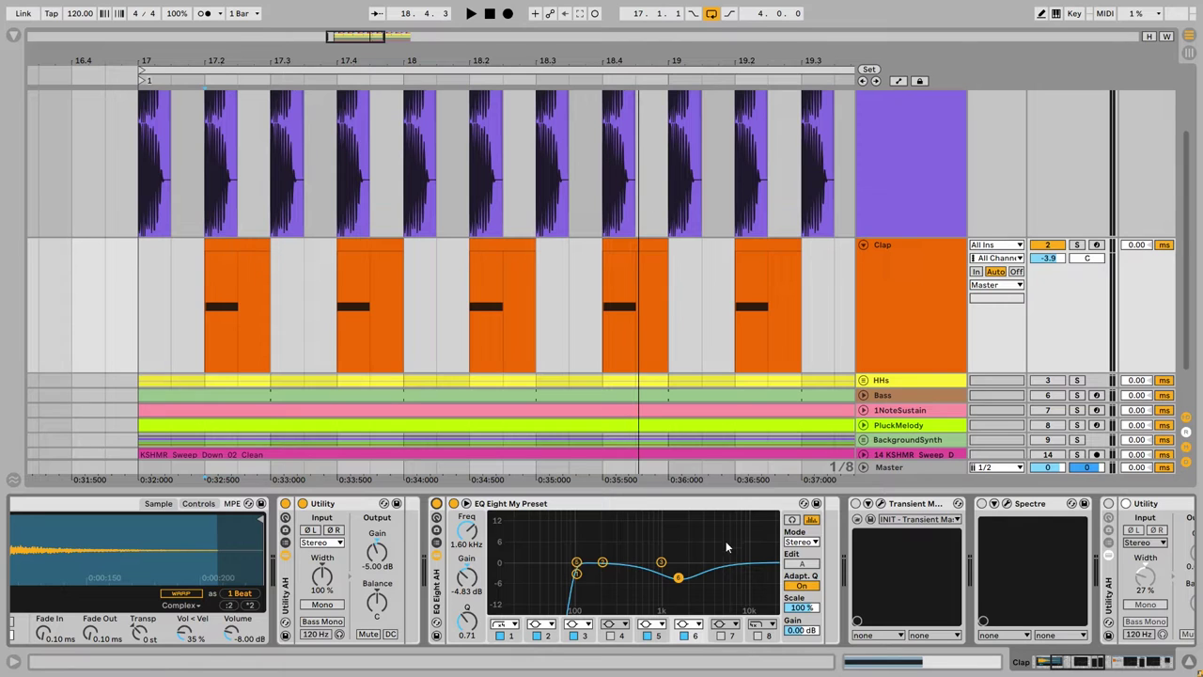
{"action": "left_click", "coordinate": [931, 288]}
{"action": "key", "text": "s"}
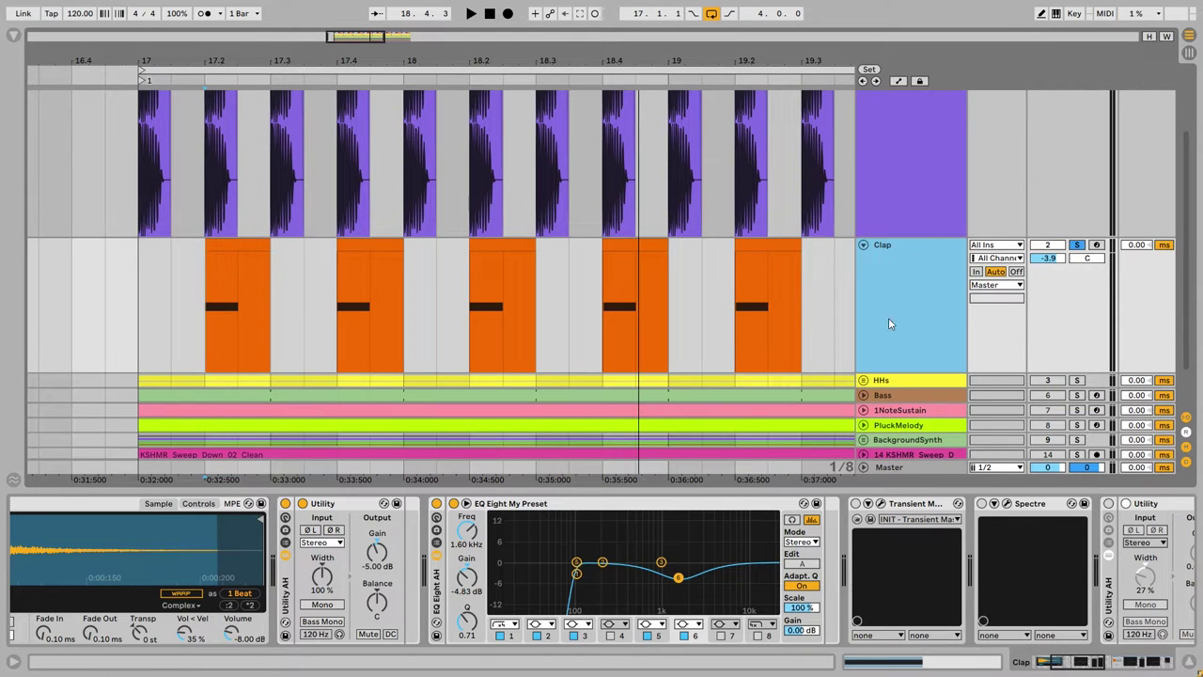
- Compare the soloed clap with the EQ Eight rack off and on during playback, leaving the rack on
{"action": "key", "text": "space"}
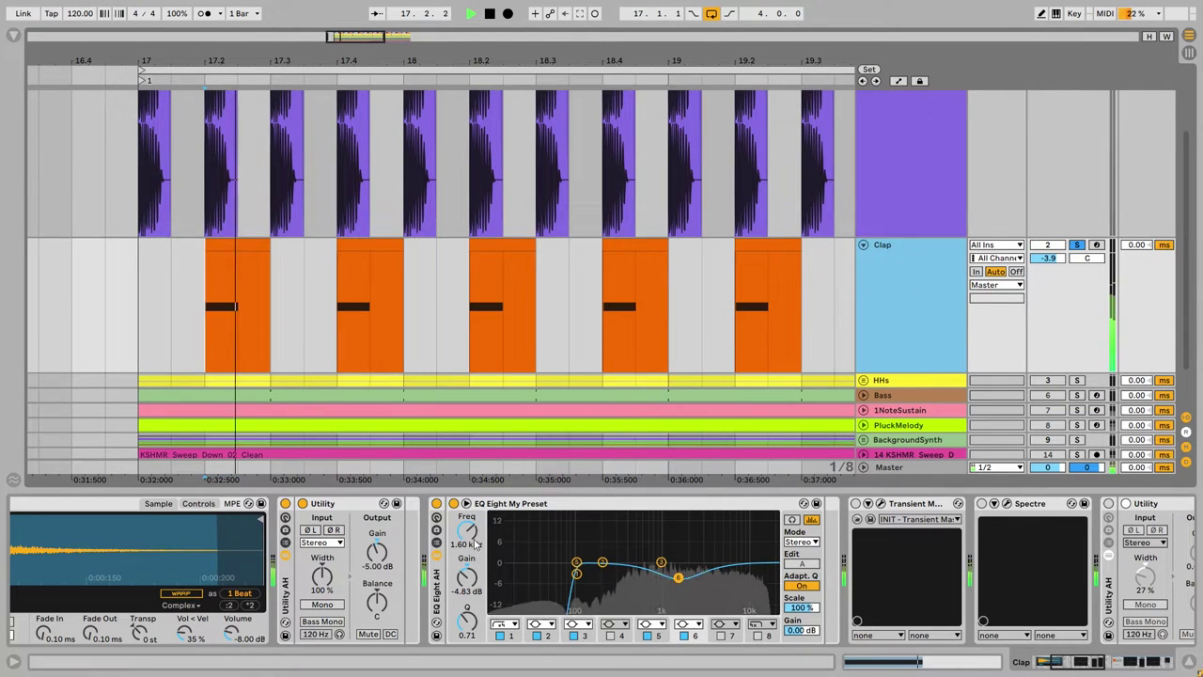
{"action": "left_click", "coordinate": [435, 505]}
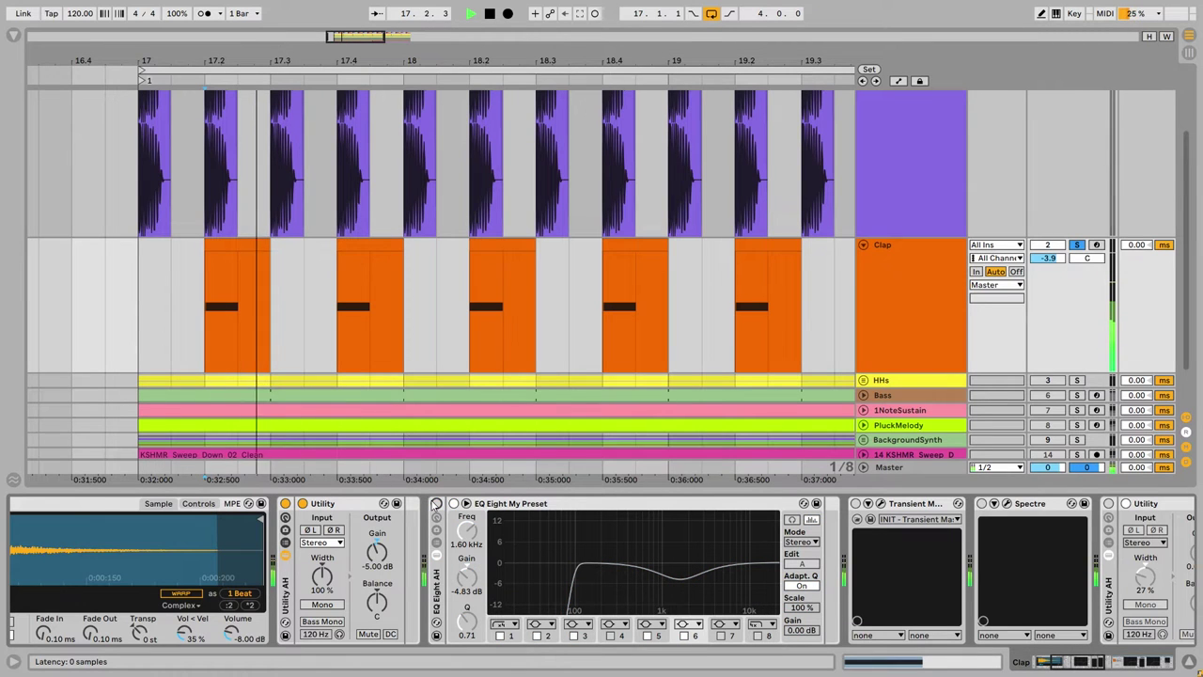
{"action": "left_click", "coordinate": [435, 505]}
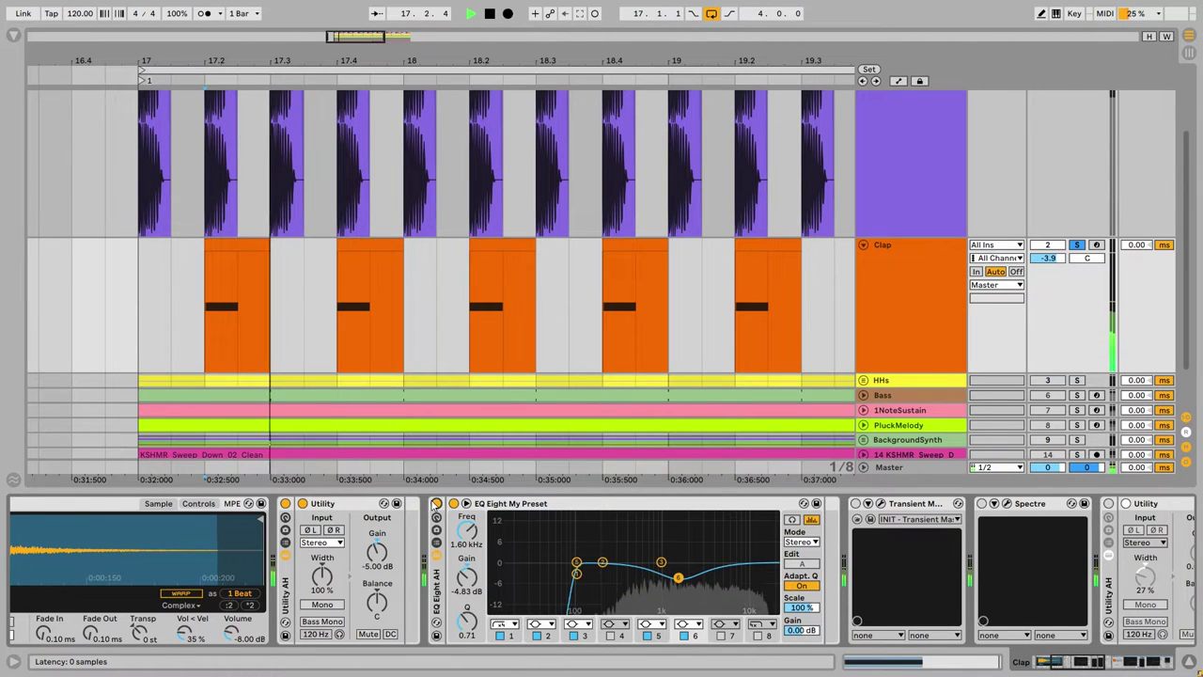
{"action": "left_click", "coordinate": [435, 505]}
{"action": "key", "text": "space"}
{"action": "left_click", "coordinate": [435, 504]}
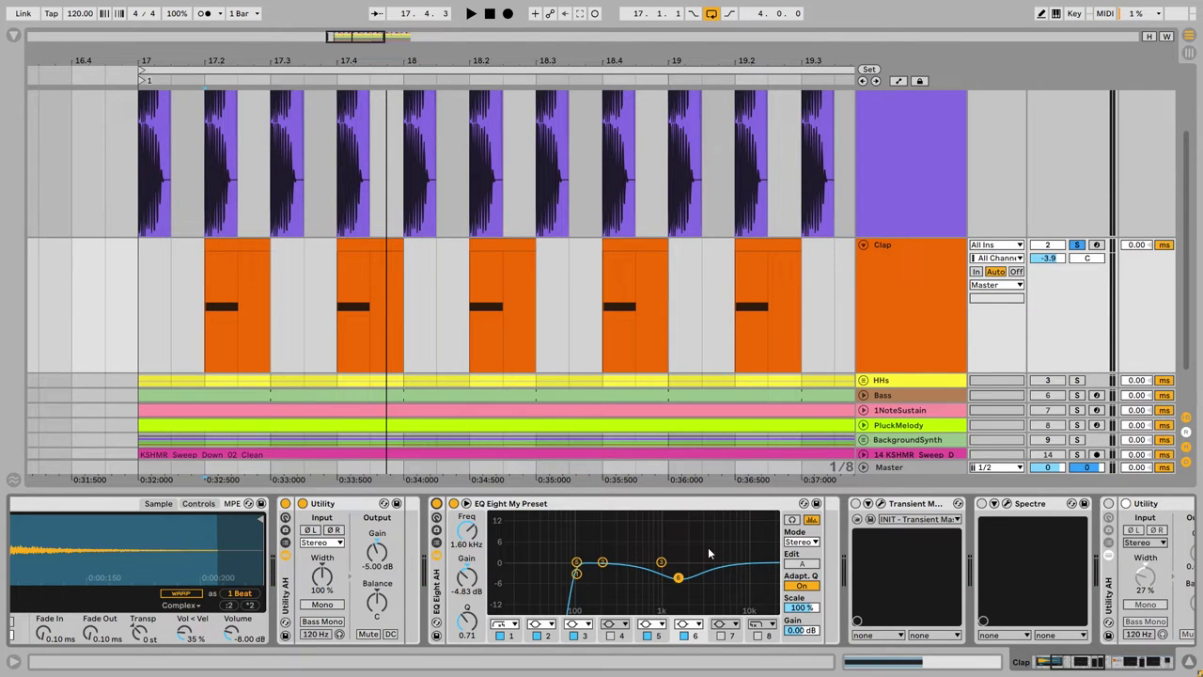
- Turn on Transient Master in the Clap track's device chain and open its plug-in window
{"action": "scroll", "coordinate": [917, 506], "scroll_direction": "right", "scroll_amount": 5}
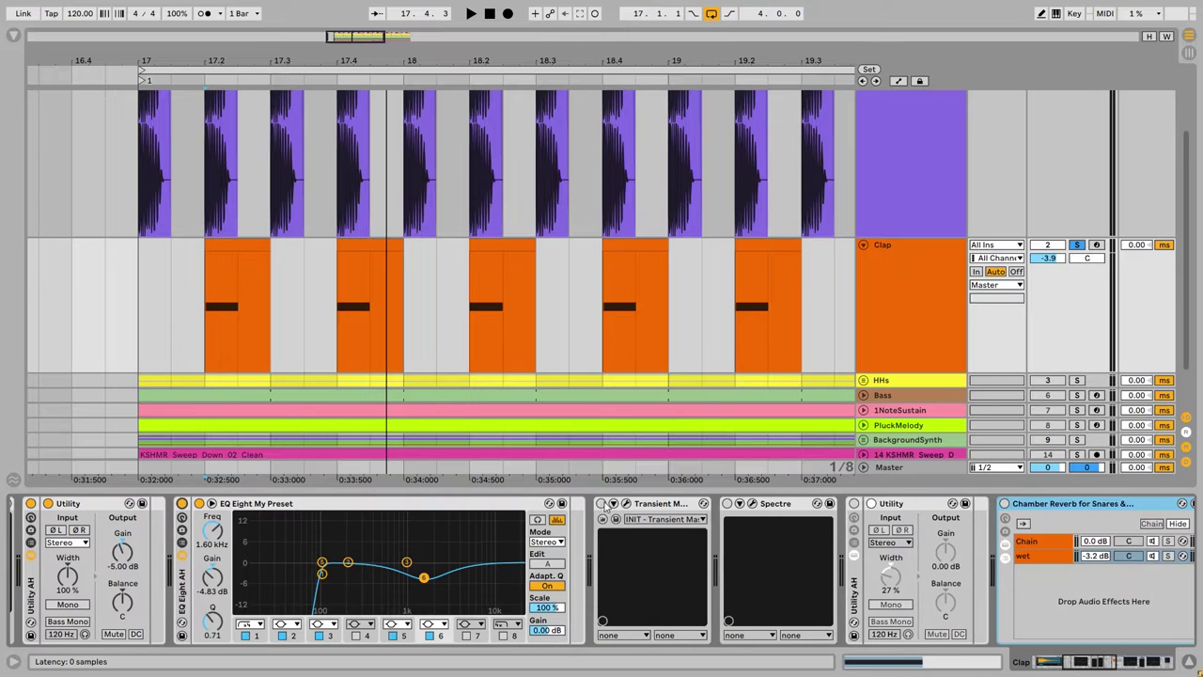
{"action": "left_click", "coordinate": [627, 504]}
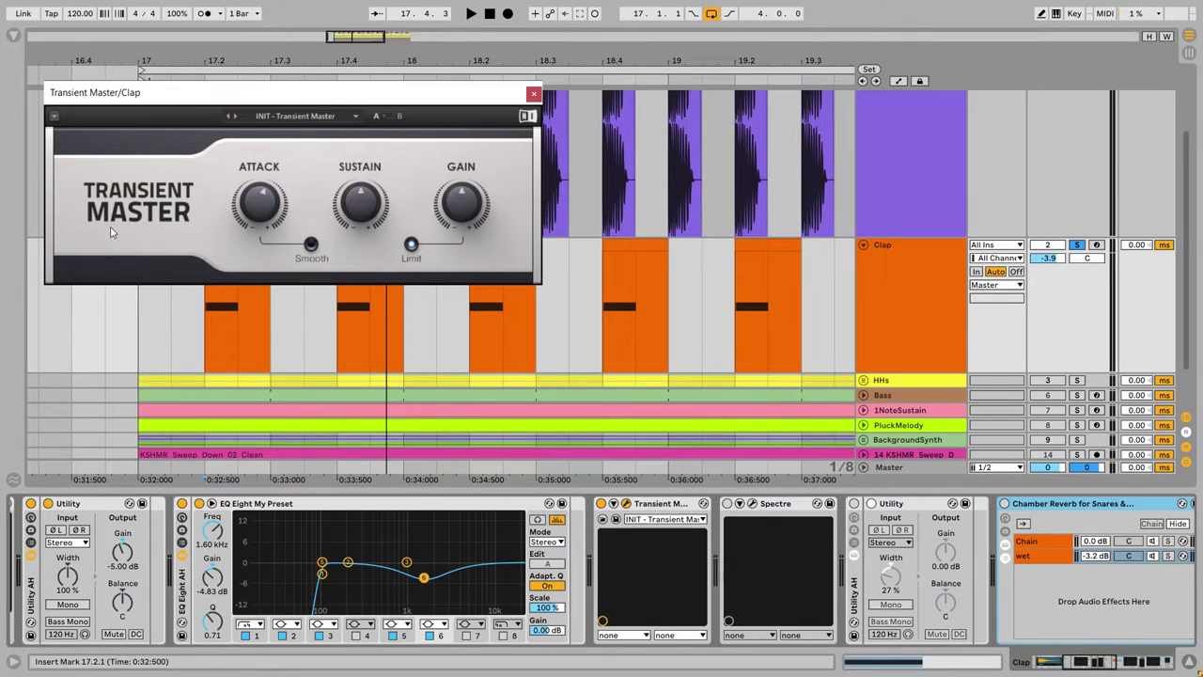
{"action": "mouse_move", "coordinate": [261, 180]}
- Compare the soloed clap with Transient Master off and on during playback, leaving it on
{"action": "key", "text": "space"}
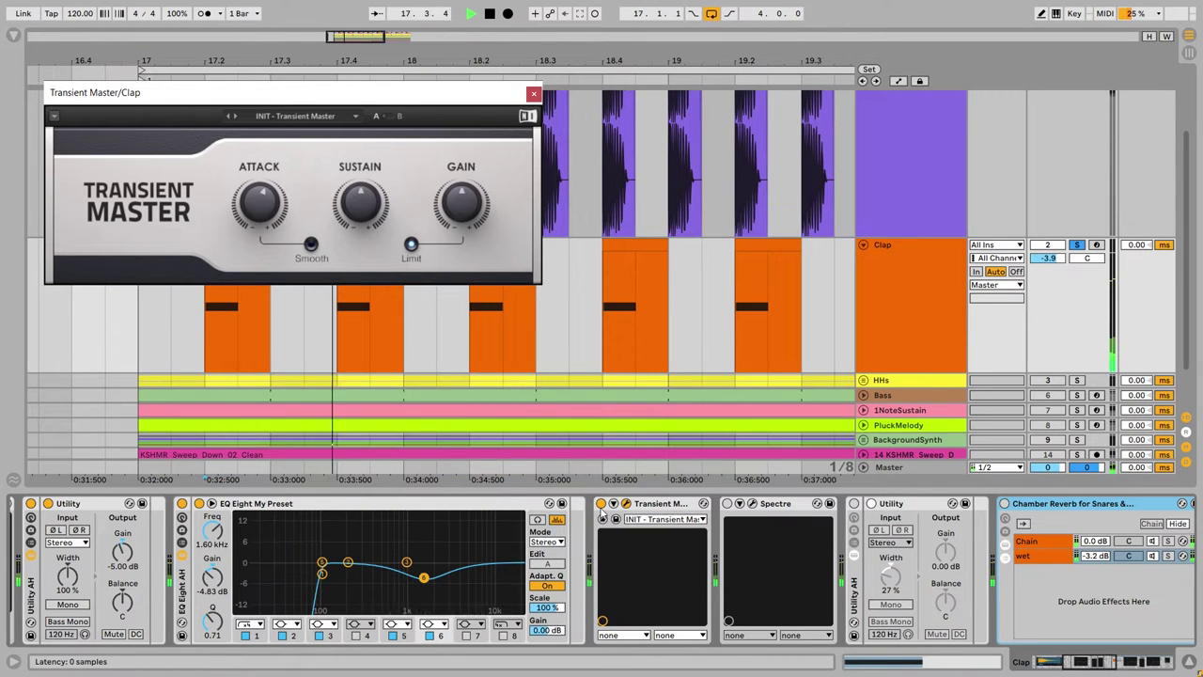
{"action": "left_click", "coordinate": [602, 503]}
{"action": "left_click", "coordinate": [601, 503]}
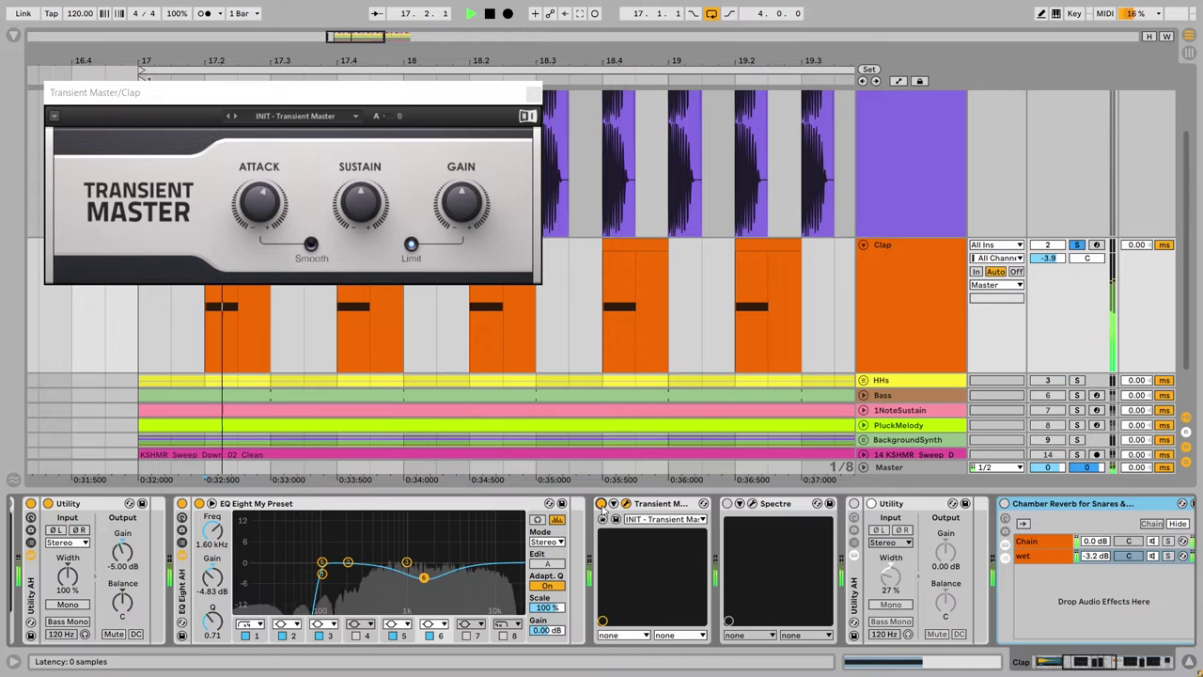
{"action": "key", "text": "space"}
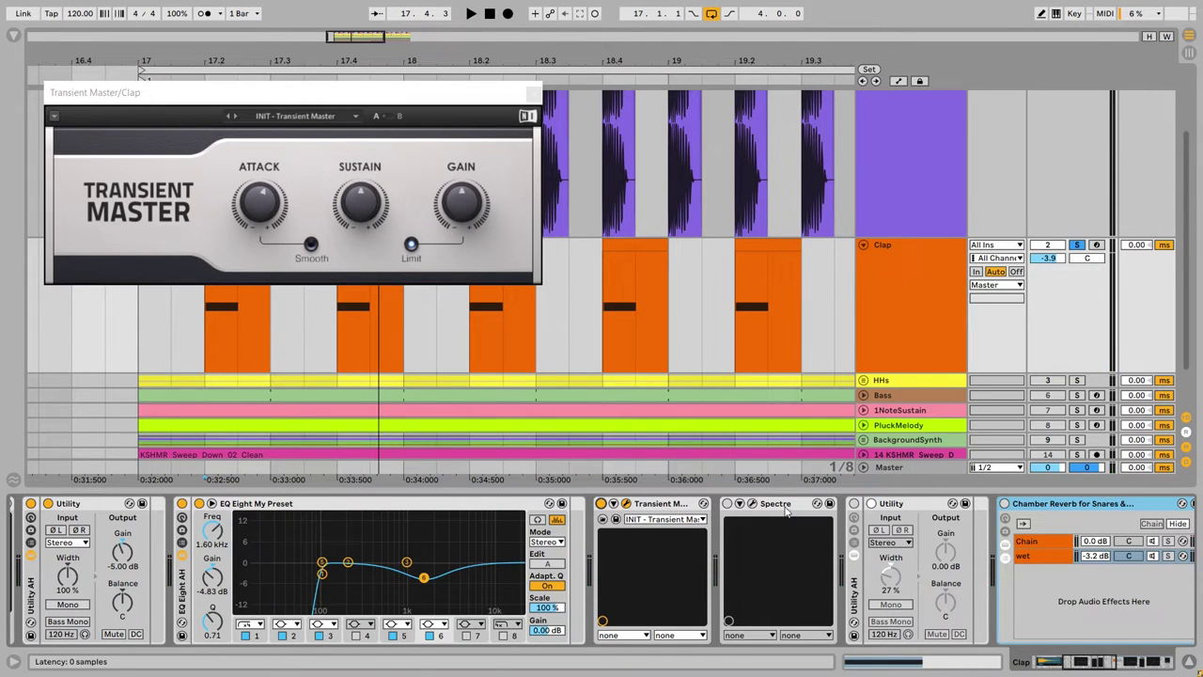
- Turn on Spectre on the Clap track and examine its band settings in the plug-in window before closing it
{"action": "key", "text": "ctrl+alt+p"}
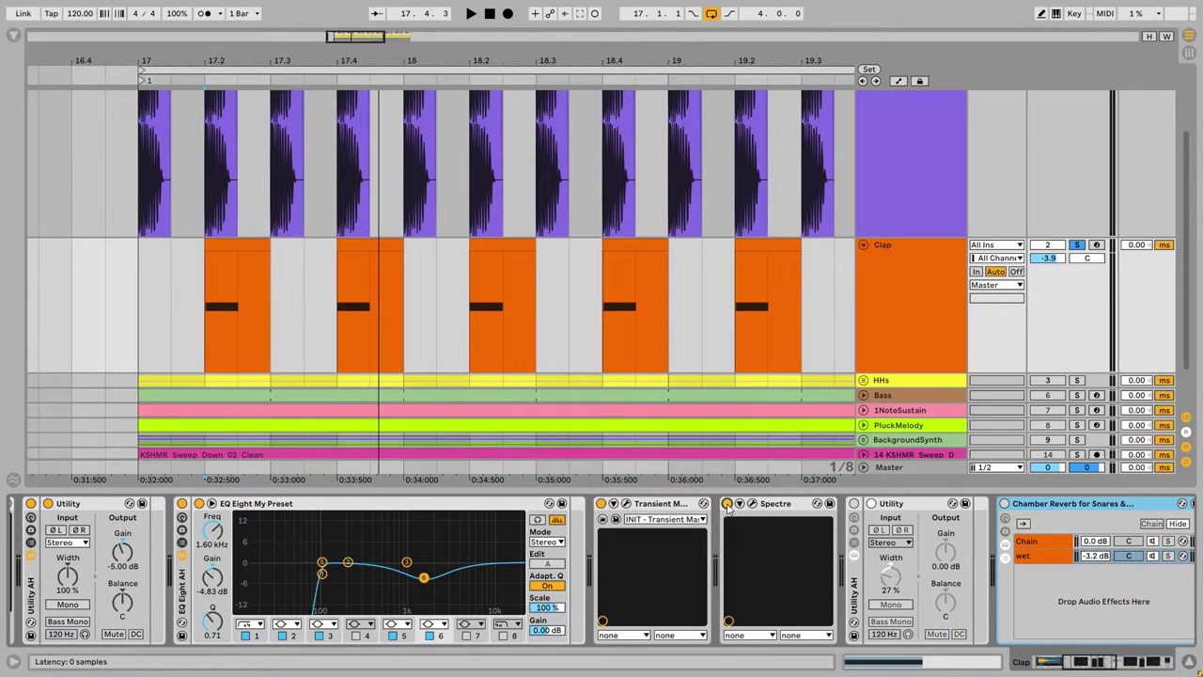
{"action": "left_click", "coordinate": [740, 504]}
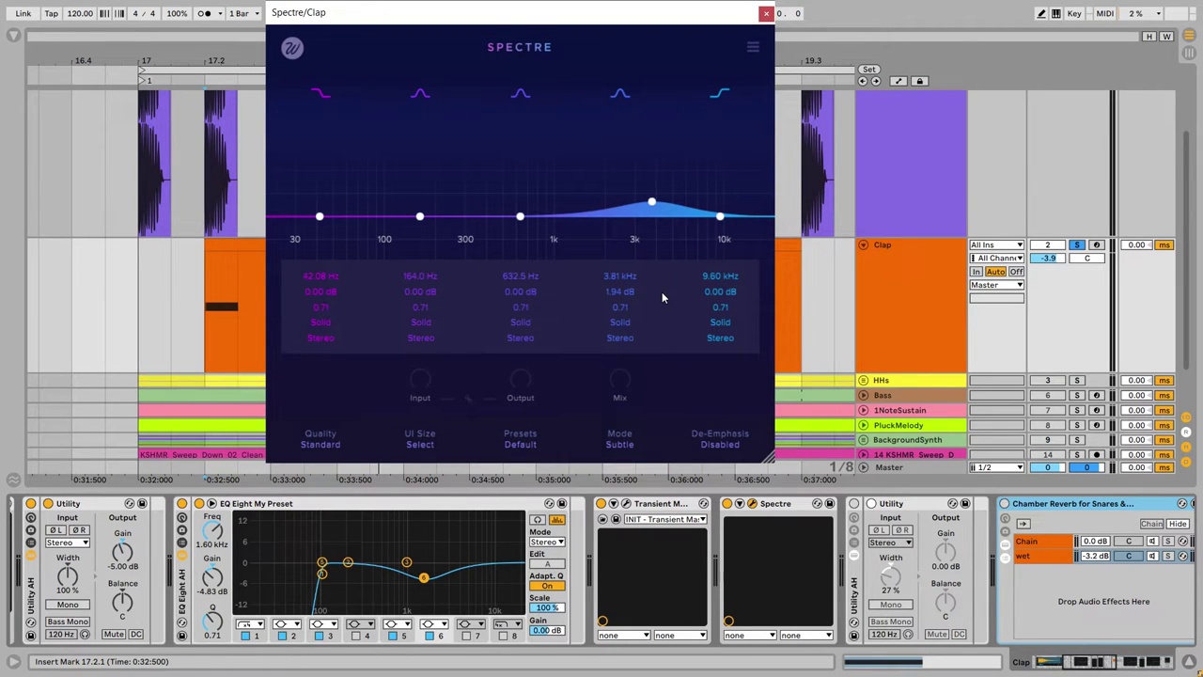
{"action": "left_click", "coordinate": [766, 13]}
- Play the soloed clap repeatedly to hear the effect of Transient Master and Spectre
{"action": "key", "text": "space"}
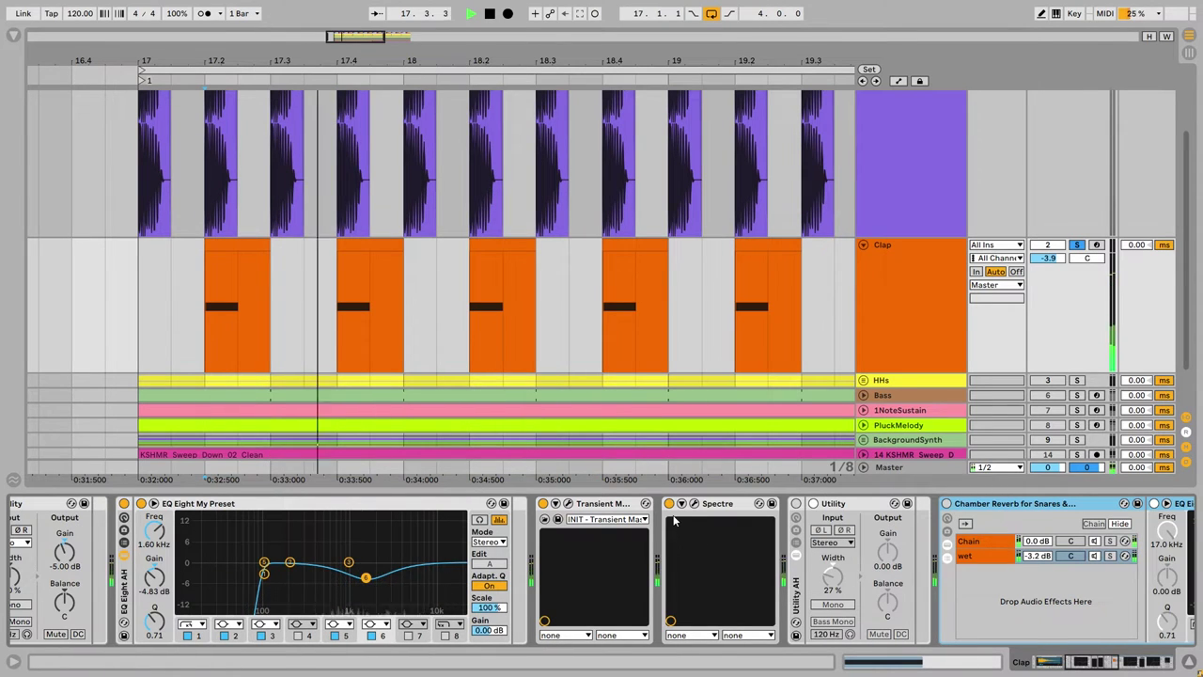
{"action": "key", "text": "space"}
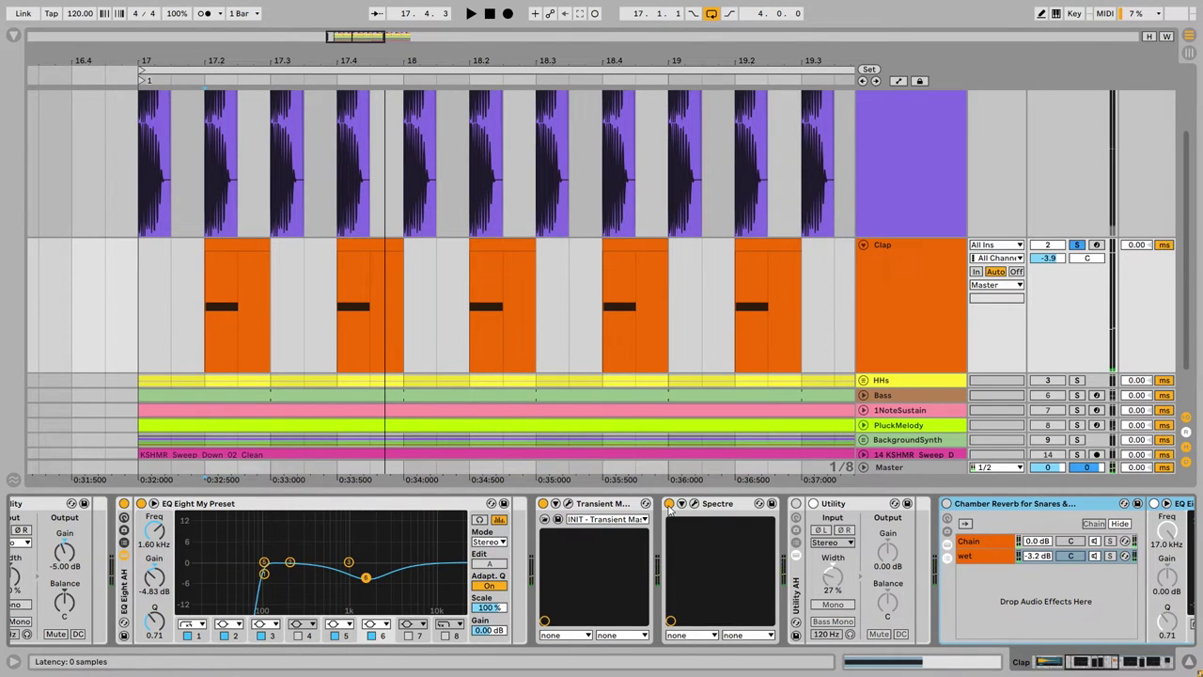
{"action": "left_click", "coordinate": [602, 512]}
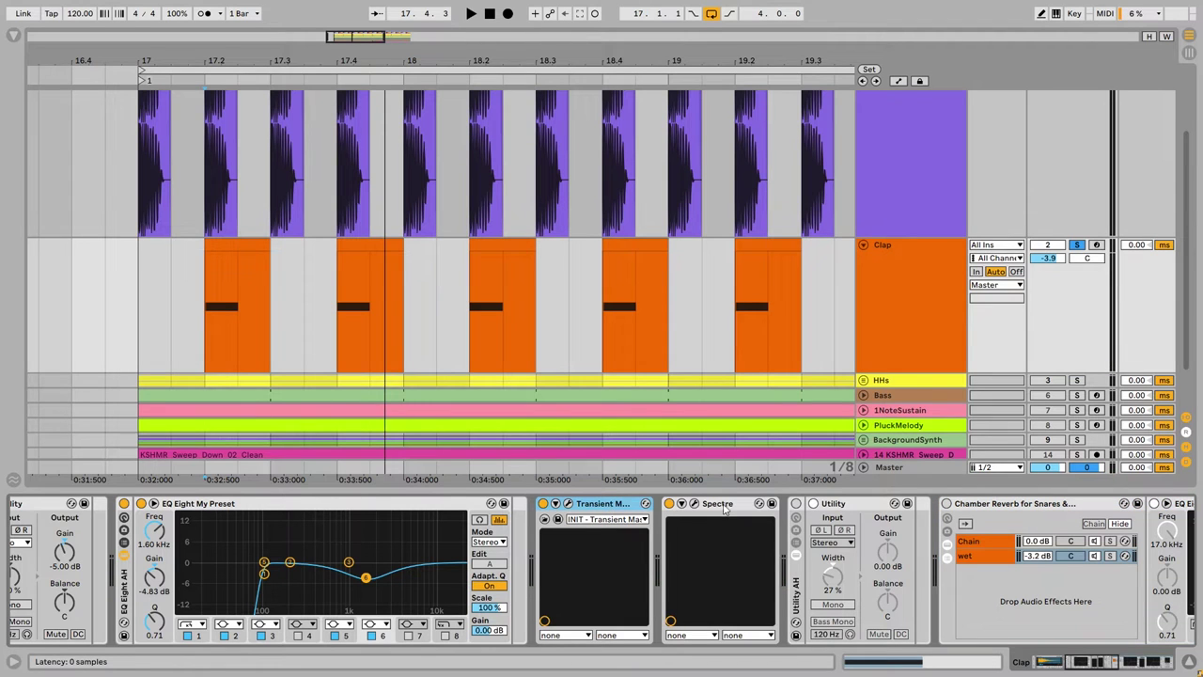
{"action": "left_click", "coordinate": [683, 509]}
{"action": "key", "text": "space"}
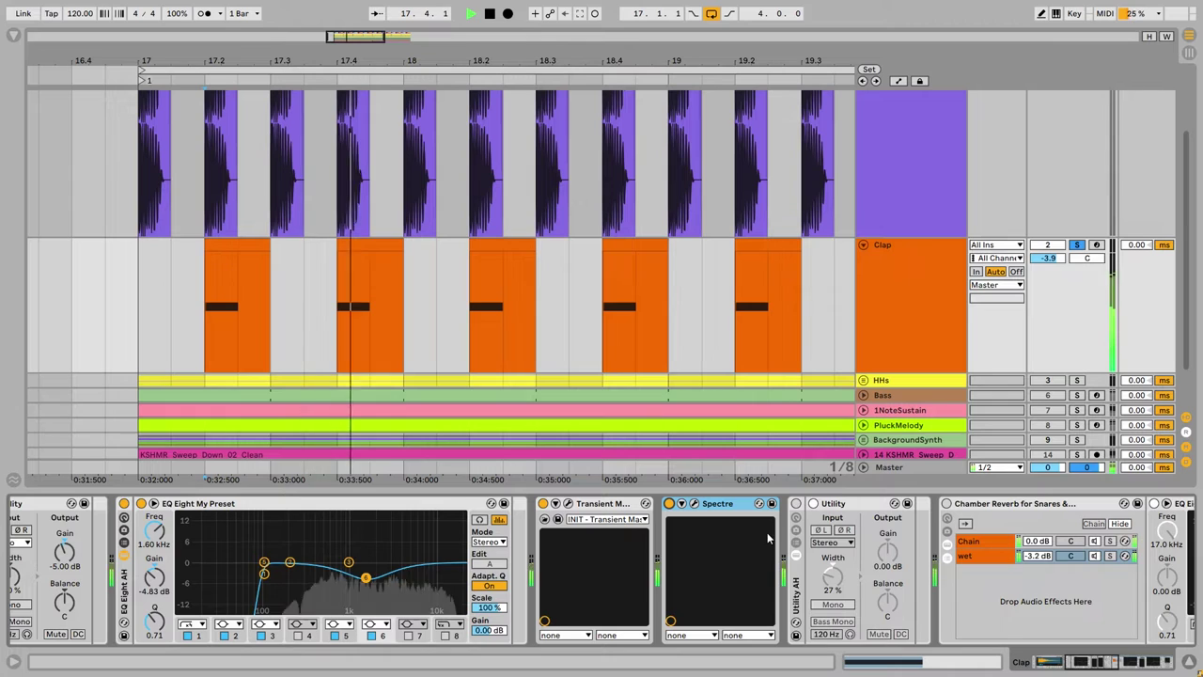
{"action": "key", "text": "space"}
- Turn on the 27% width Utility rack after Spectre in the Clap track's device chain
{"action": "scroll", "coordinate": [648, 527], "scroll_direction": "right", "scroll_amount": 3}
{"action": "left_click", "coordinate": [623, 504]}
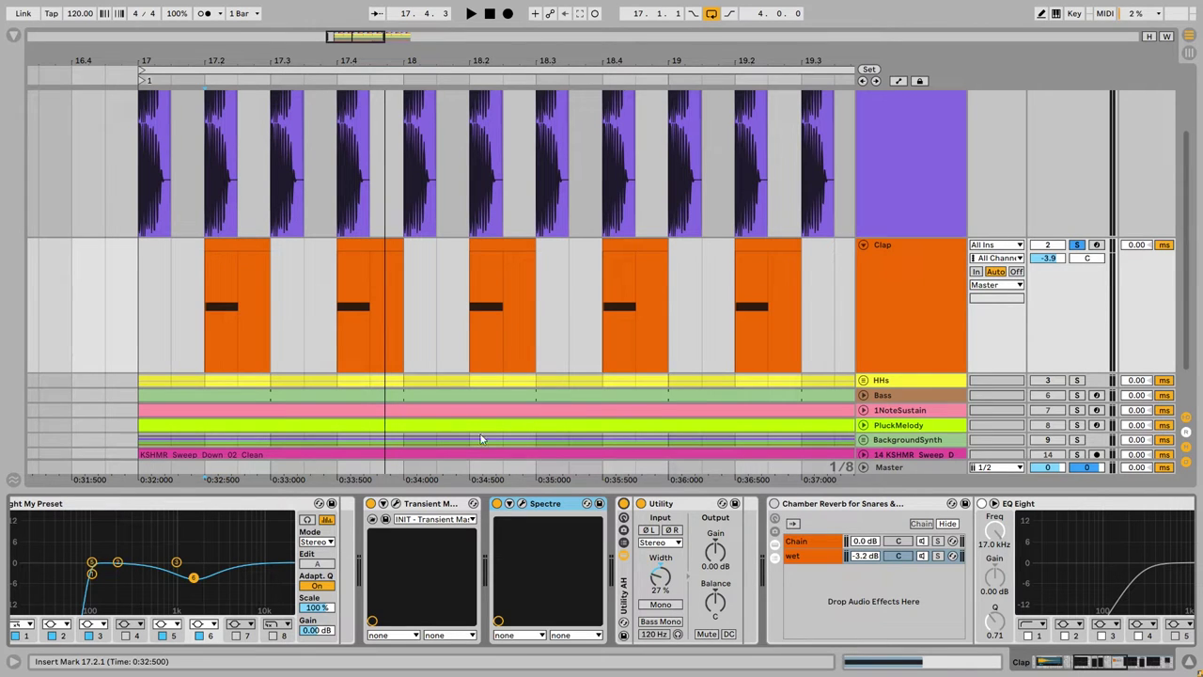
- Select the Clap time range from 17.3.3 to 18.2.1, and the Kick range from 17.3.3 to 18.1.3
{"action": "left_click_drag", "start_coordinate": [303, 330], "coordinate": [478, 310]}
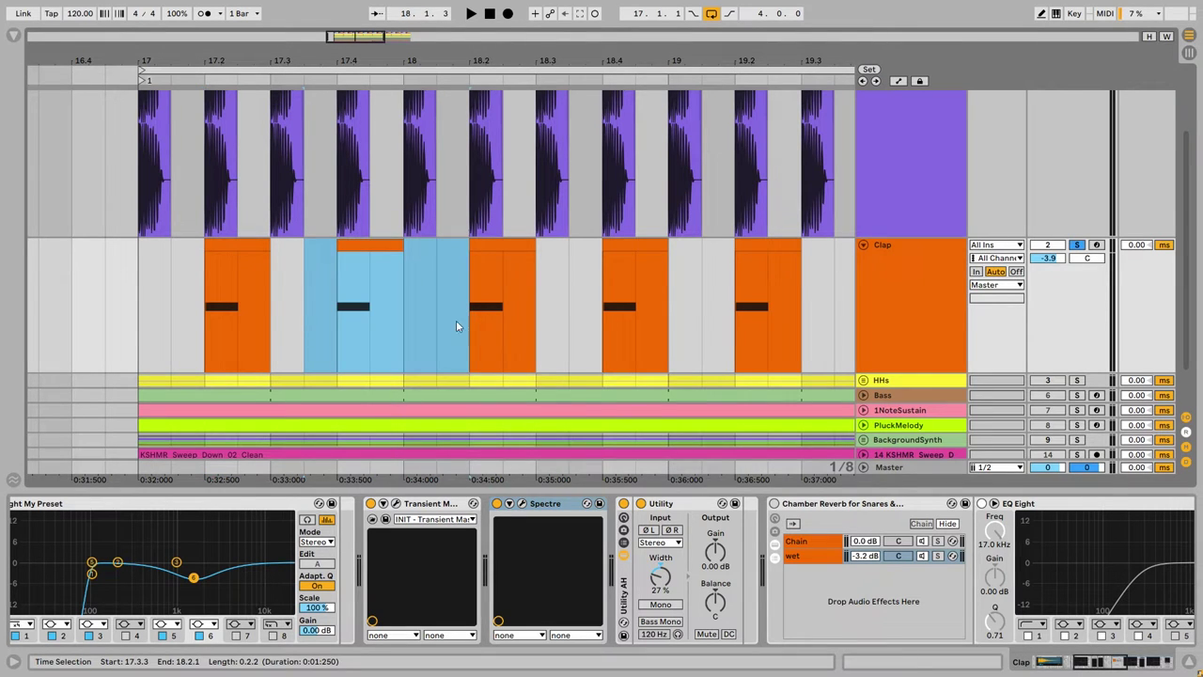
{"action": "left_click_drag", "start_coordinate": [301, 169], "coordinate": [435, 188]}
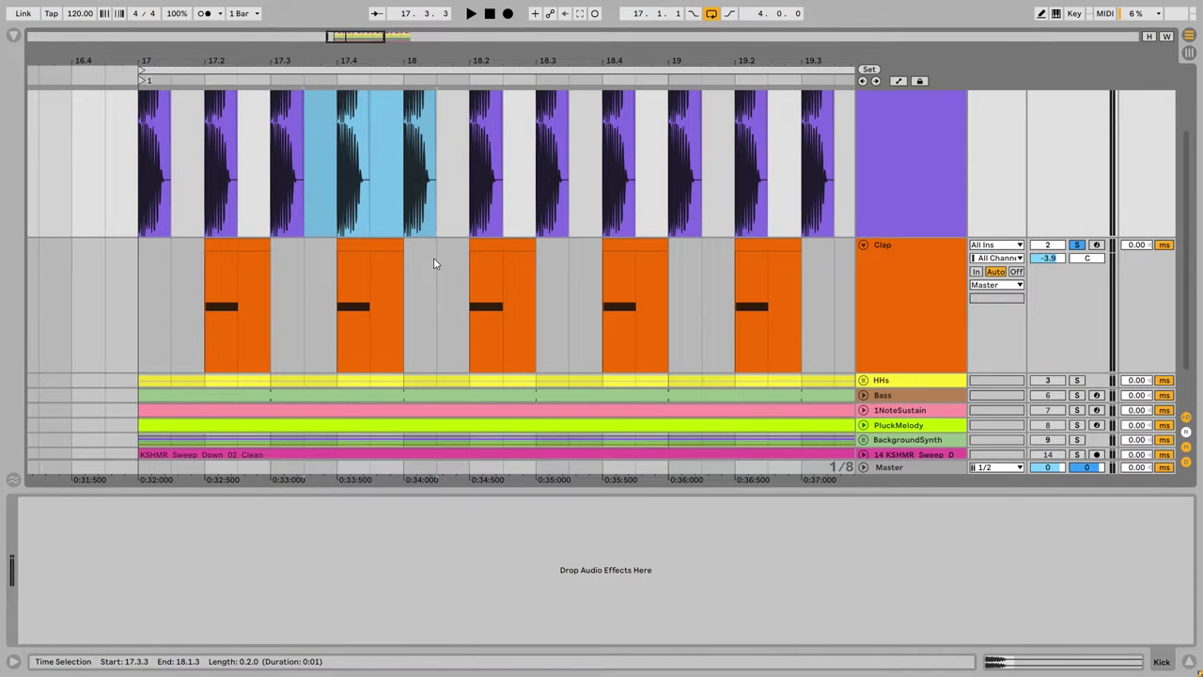
{"action": "scroll", "coordinate": [433, 258], "scroll_direction": "down", "scroll_amount": 2}
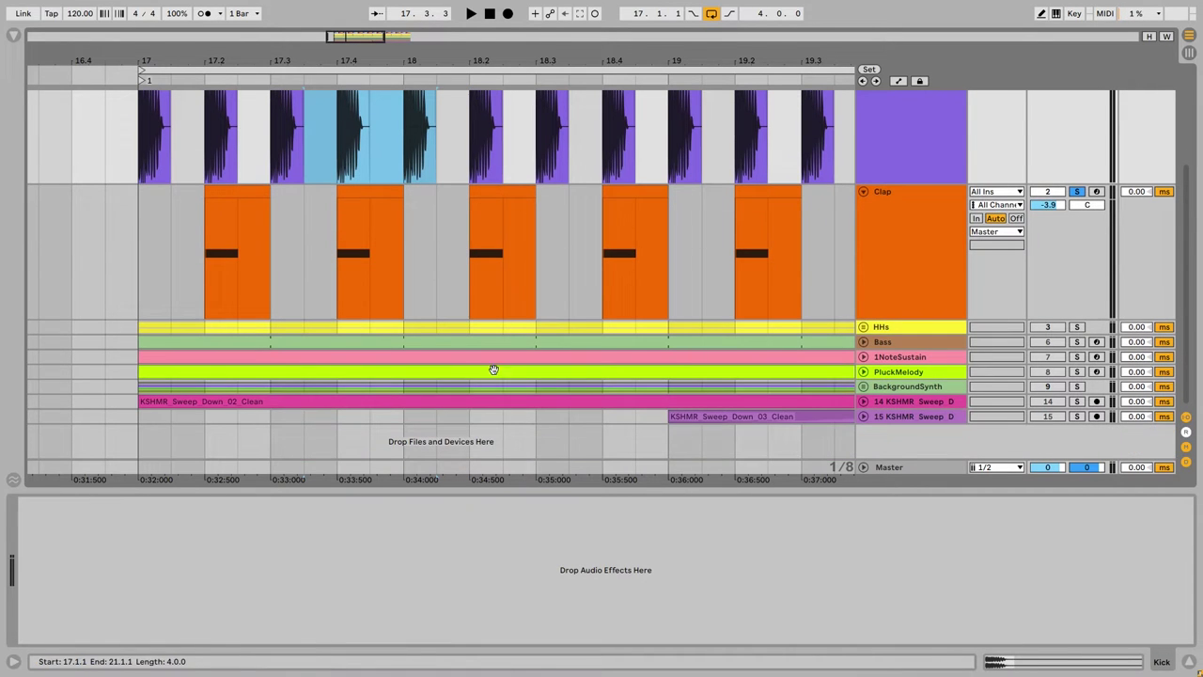
{"action": "left_click", "coordinate": [922, 342]}
{"action": "left_click", "coordinate": [923, 327]}
- Play the soloed clap from 17.3.3 and bring up the Chamber Reverb rack in the Clap track's device chain
{"action": "left_click", "coordinate": [919, 281]}
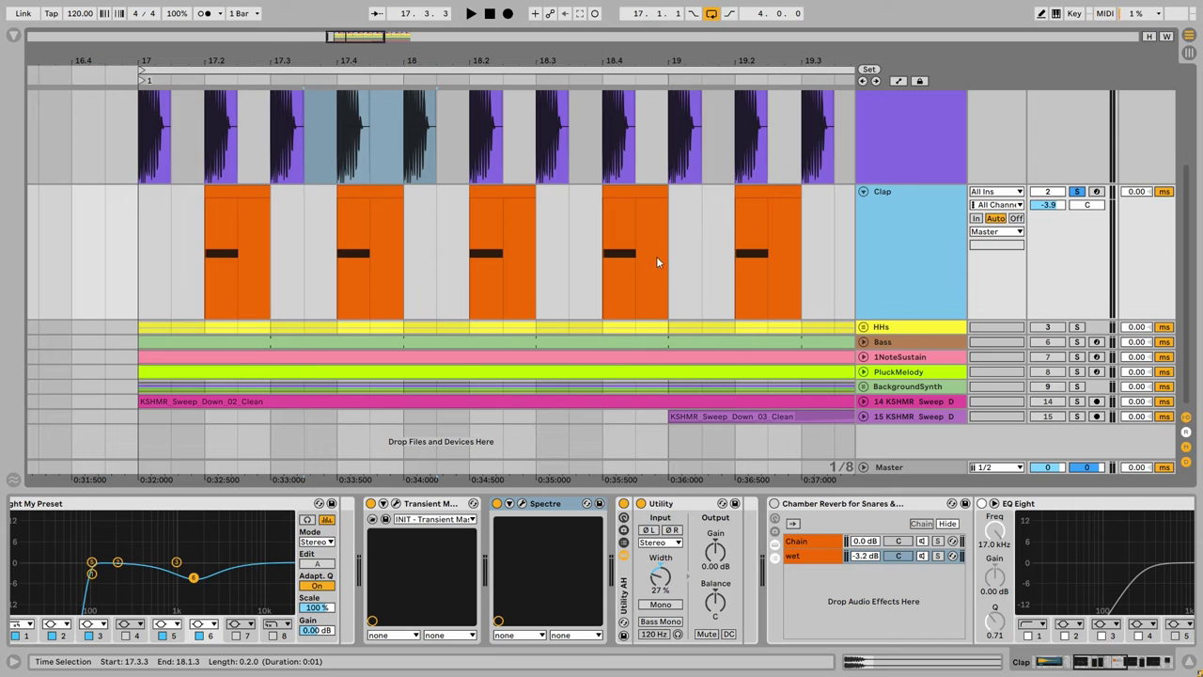
{"action": "key", "text": "space"}
{"action": "scroll", "coordinate": [568, 592], "scroll_direction": "right", "scroll_amount": 3}
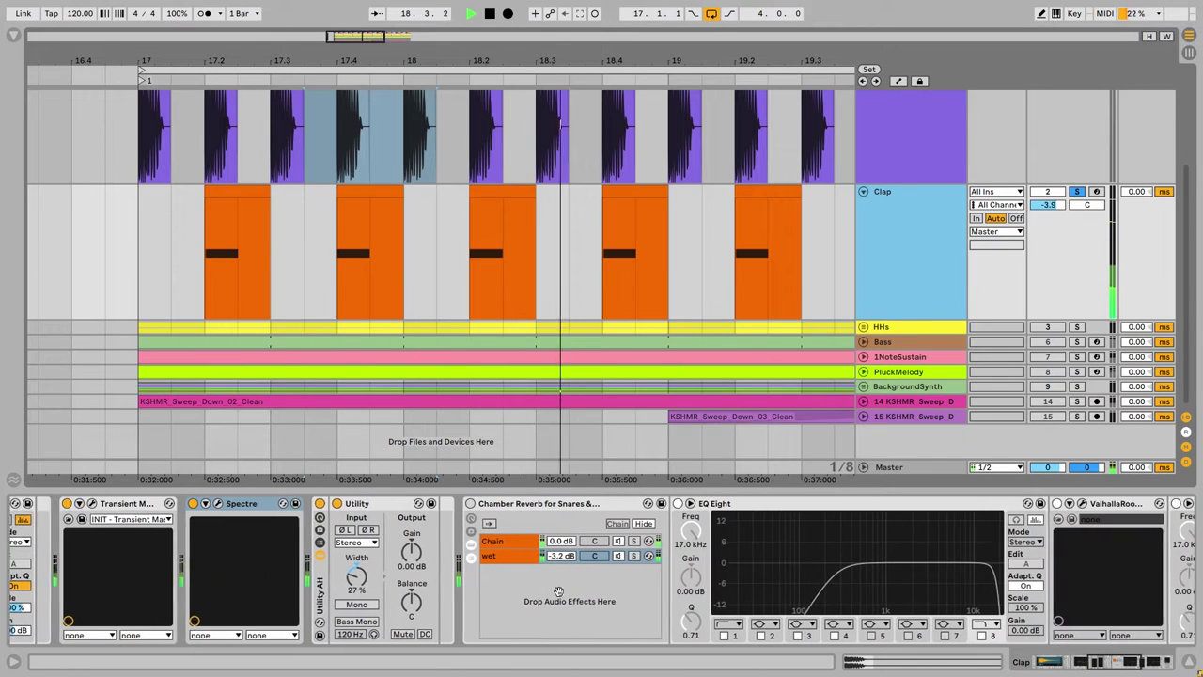
{"action": "scroll", "coordinate": [567, 592], "scroll_direction": "right", "scroll_amount": 2}
{"action": "key", "text": "space"}
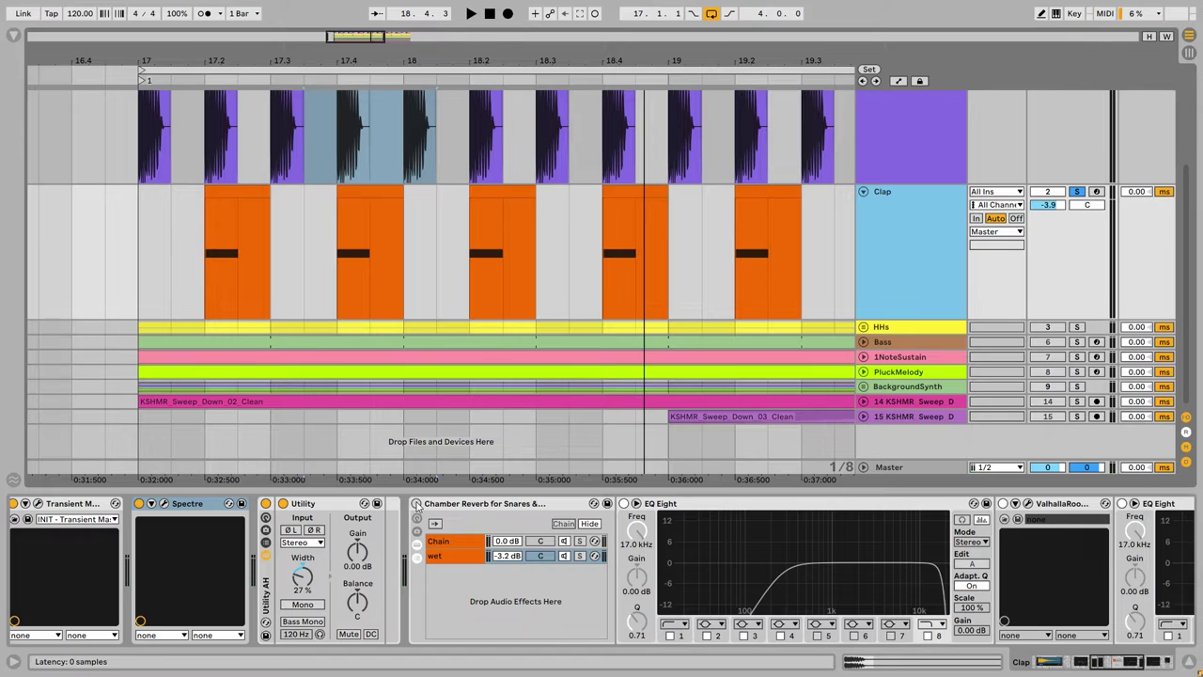
- Turn on the Chamber Reverb rack in the Clap track's device chain and play the soloed clap to hear it
{"action": "left_click", "coordinate": [416, 504]}
{"action": "key", "text": "space"}
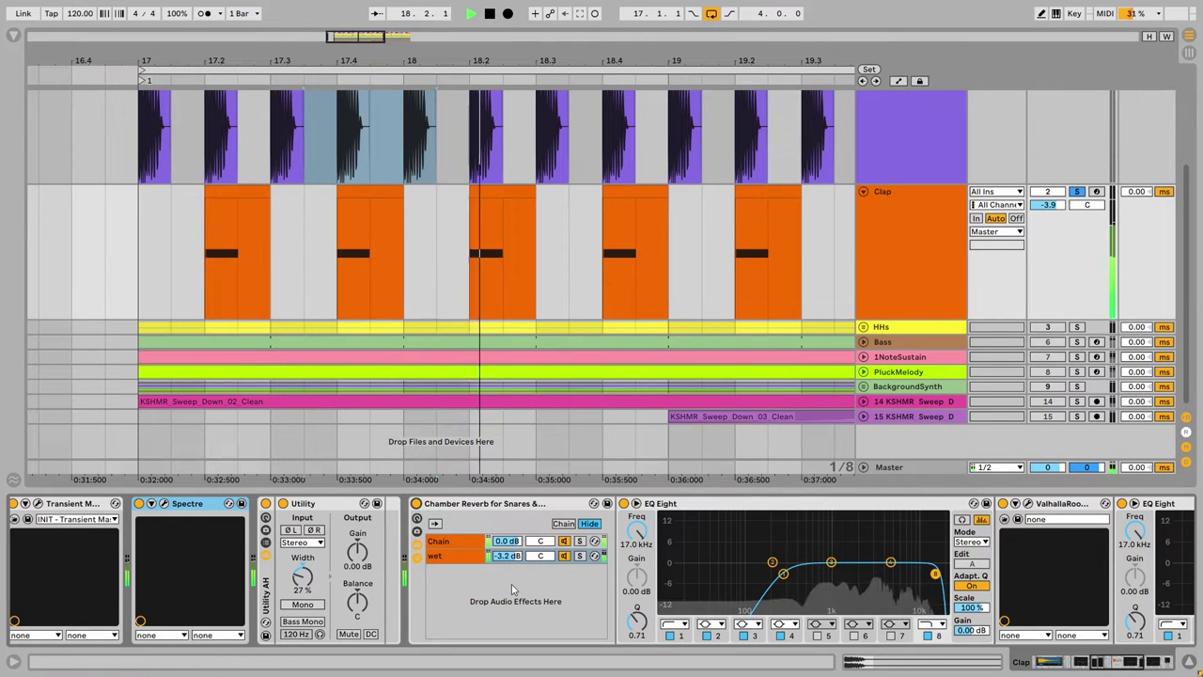
{"action": "key", "text": "space"}
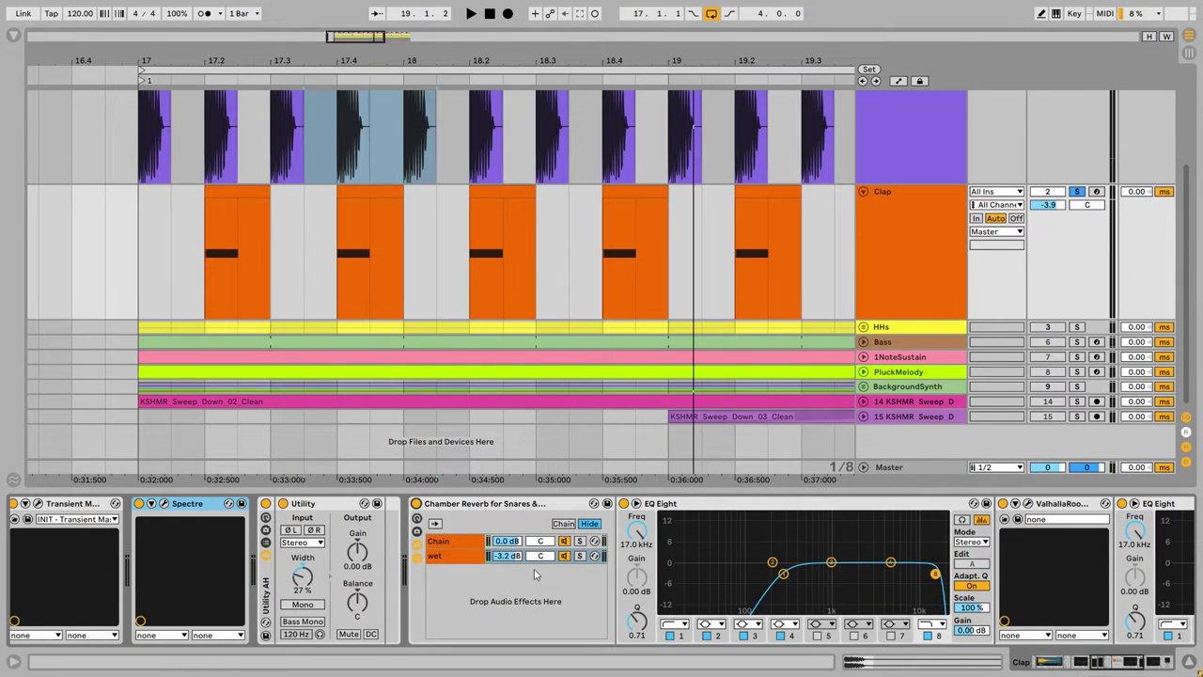
- Take the Clap track out of solo and play kick and clap together from 17.1.1, checking the reverb chain's devices
{"action": "left_click", "coordinate": [140, 273]}
{"action": "key", "text": "space"}
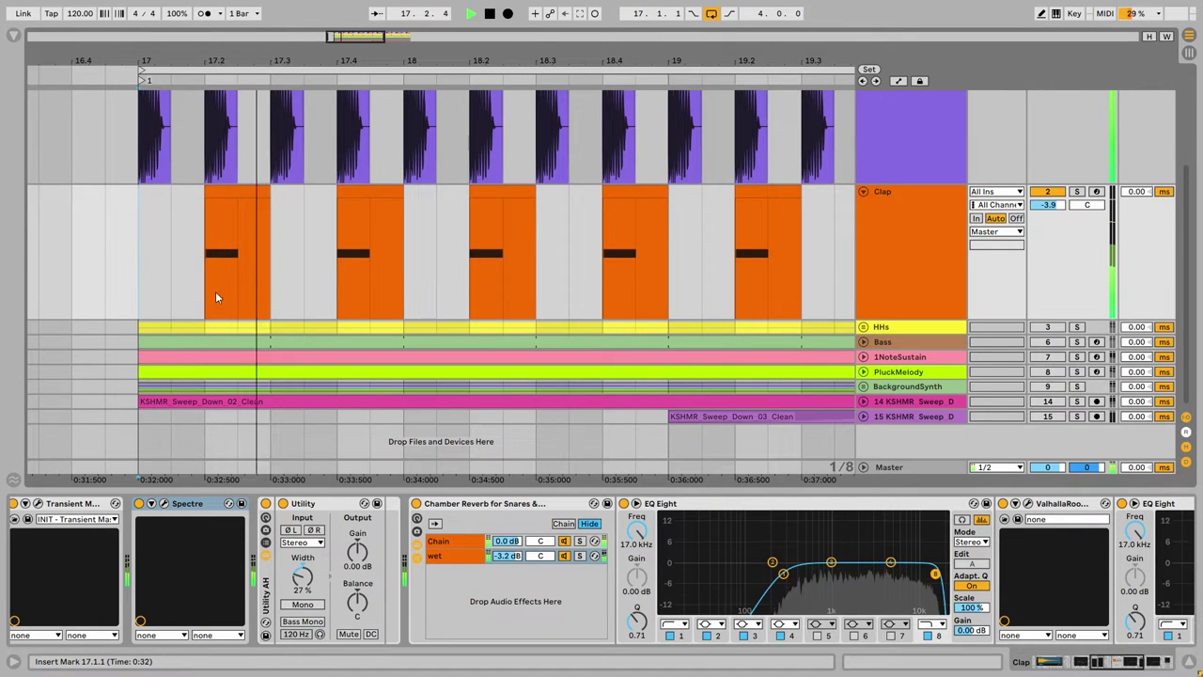
{"action": "scroll", "coordinate": [590, 568], "scroll_direction": "right", "scroll_amount": 5}
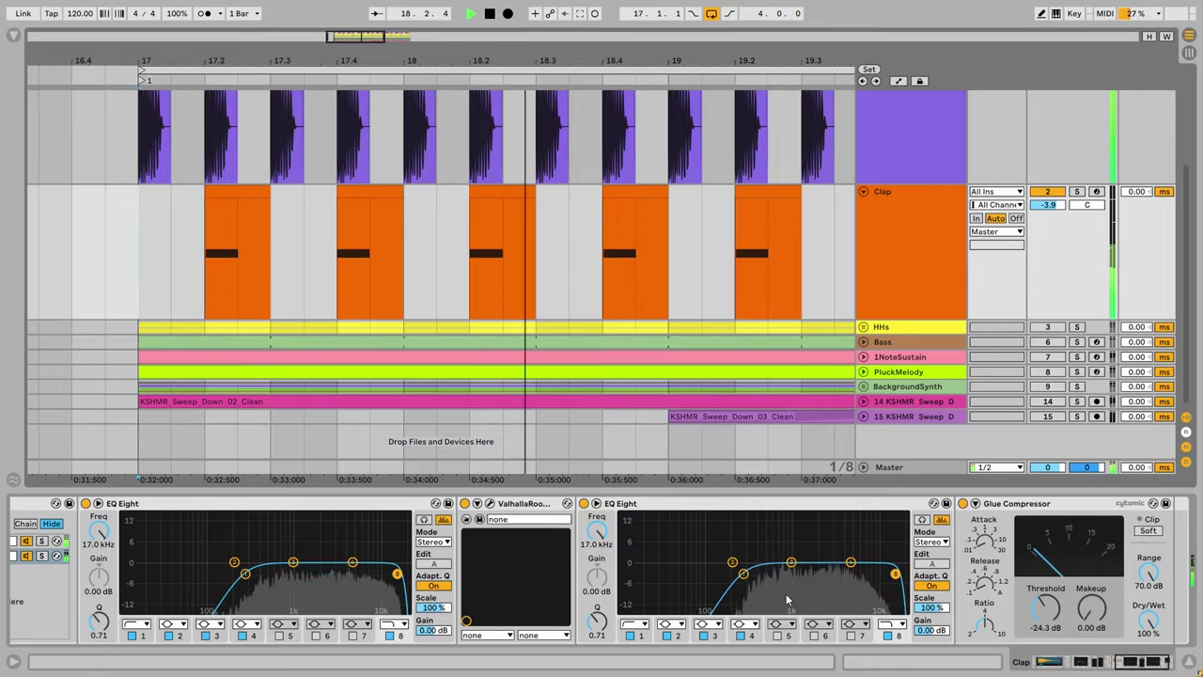
{"action": "scroll", "coordinate": [1050, 535], "scroll_direction": "left", "scroll_amount": 5}
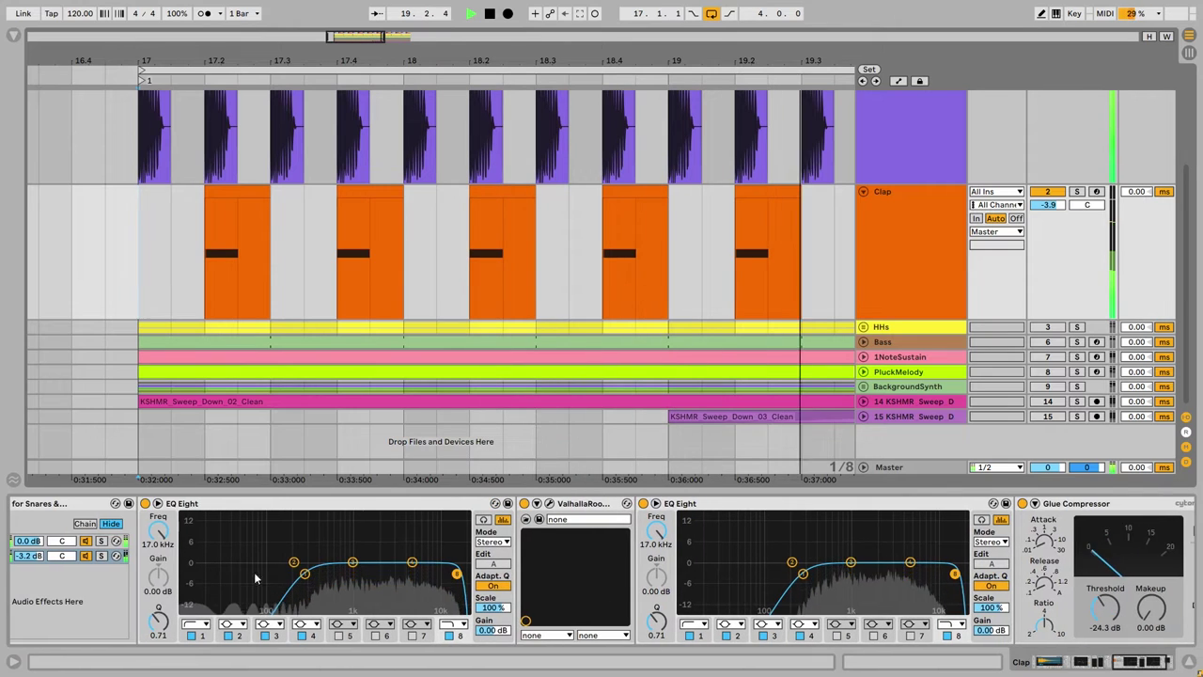
{"action": "key", "text": "space"}
- Examine the ValhallaRoom settings in the wet chain of the Clap's Chamber Reverb rack, including its SmallChamberD preset
{"action": "left_click", "coordinate": [86, 557]}
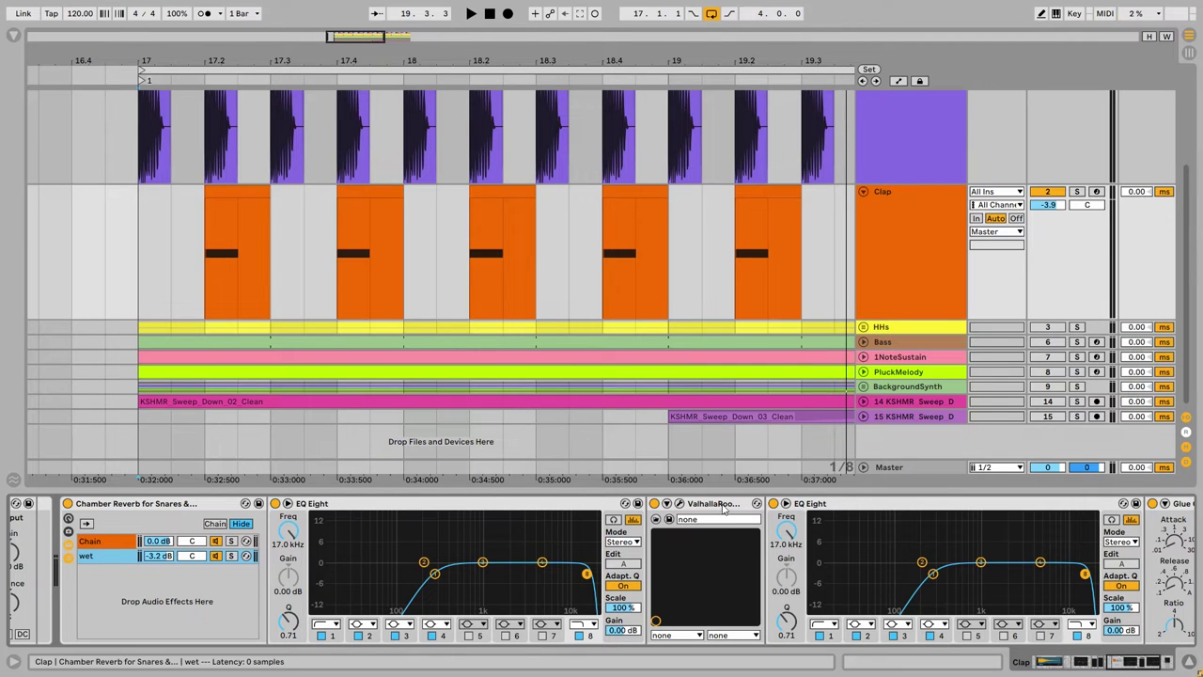
{"action": "left_click", "coordinate": [707, 592]}
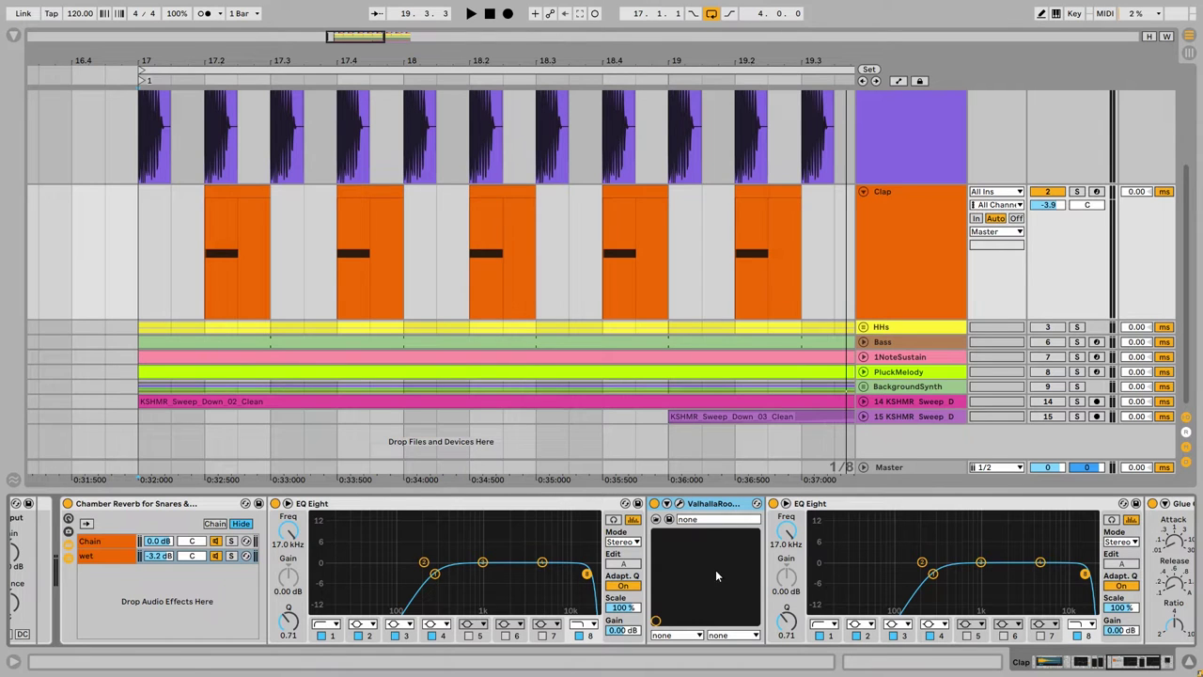
{"action": "left_click", "coordinate": [679, 504]}
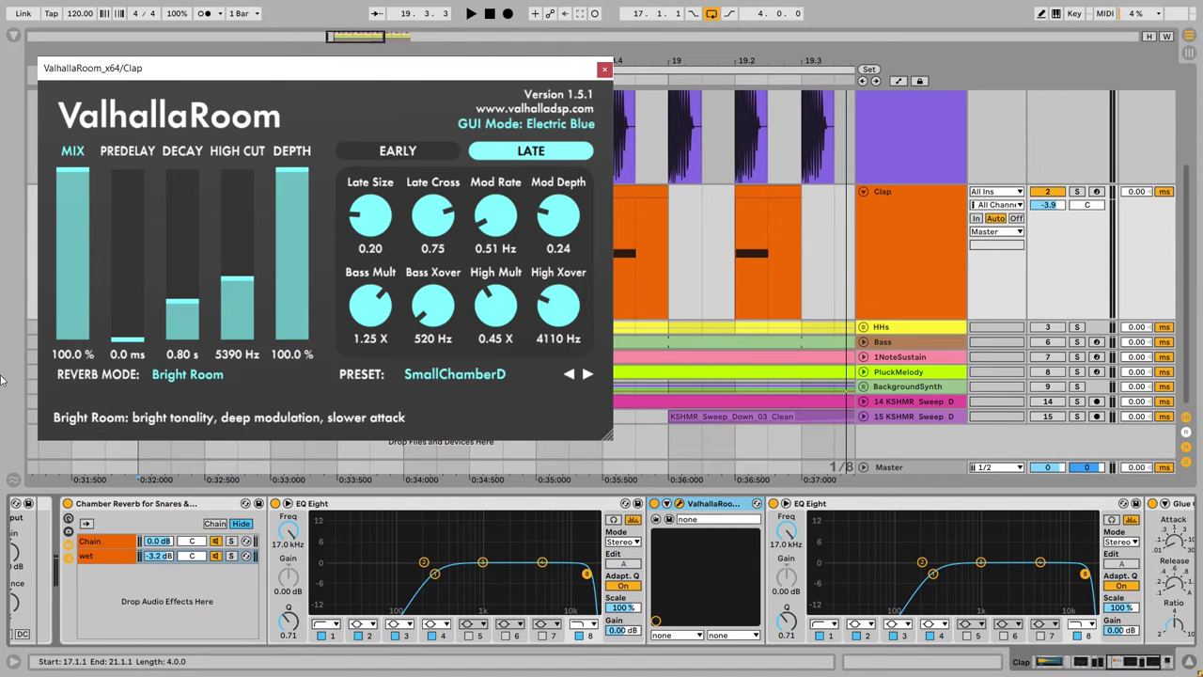
{"action": "left_click", "coordinate": [604, 69]}
- Compare the contents of the dry and wet chains in the Clap's Chamber Reverb rack
{"action": "left_click", "coordinate": [105, 542]}
{"action": "left_click", "coordinate": [111, 557]}
{"action": "left_click", "coordinate": [106, 542]}
{"action": "left_click", "coordinate": [106, 558]}
{"action": "left_click", "coordinate": [106, 543]}
{"action": "left_click", "coordinate": [107, 558]}
- Audition the Glue Compressor at the end of the Clap track's device chain, playing kick and clap from 17.1.1
{"action": "left_click", "coordinate": [1147, 663]}
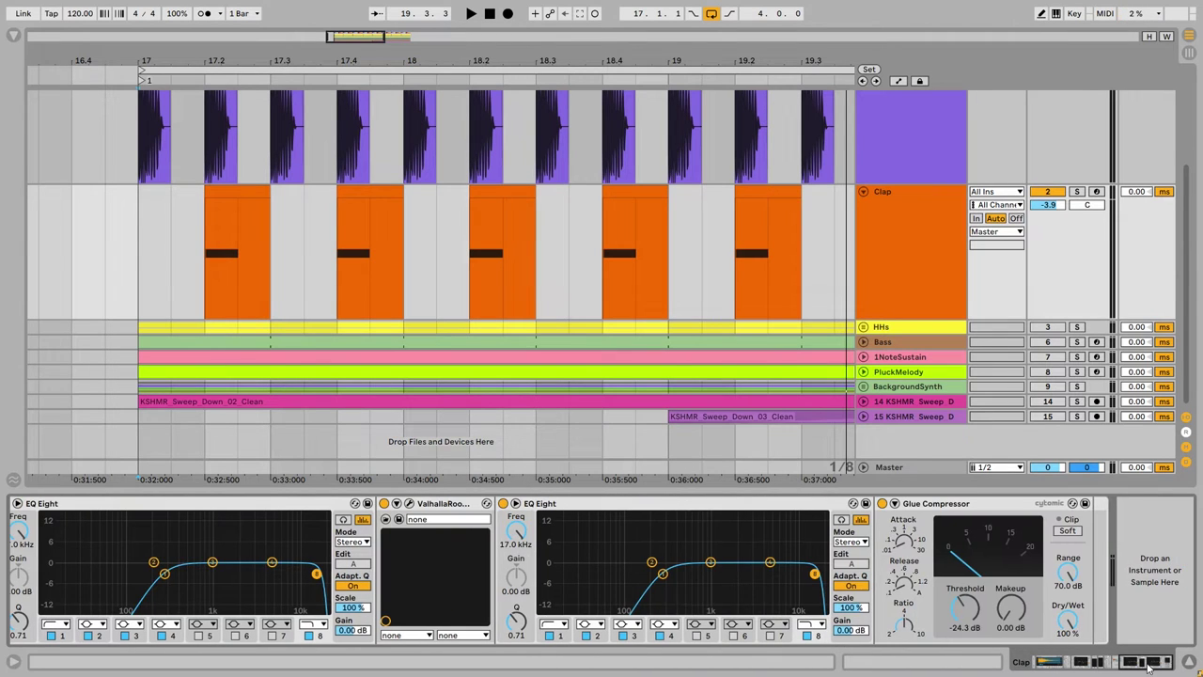
{"action": "left_click", "coordinate": [954, 536]}
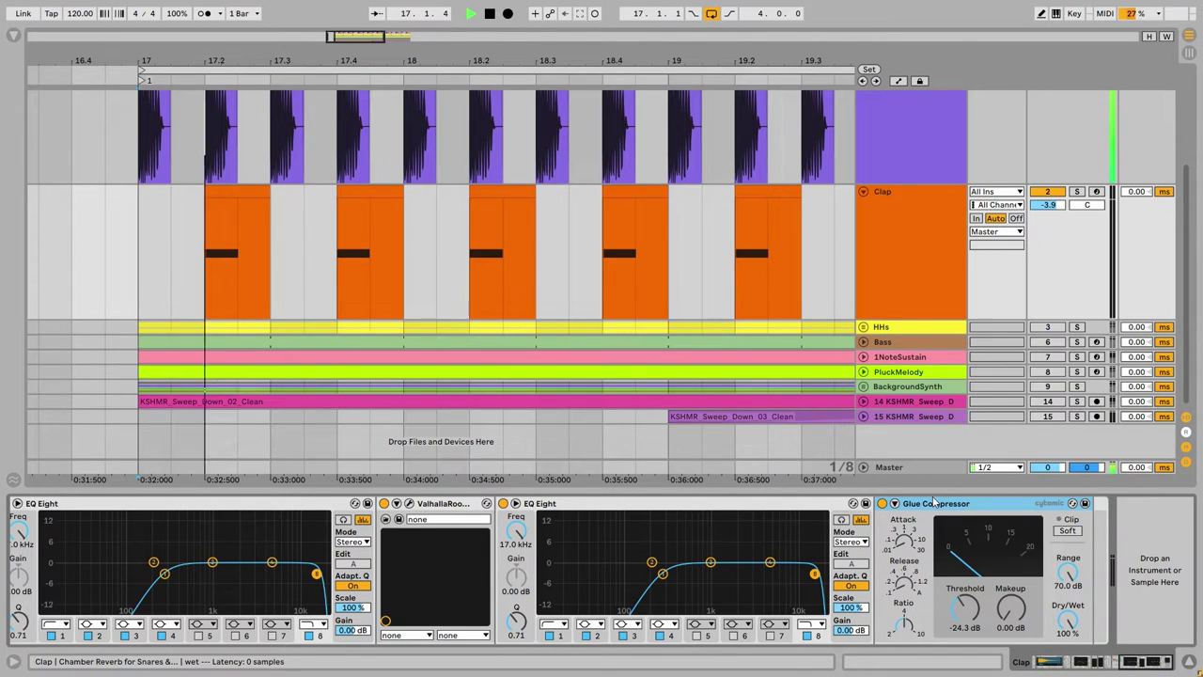
{"action": "left_click", "coordinate": [883, 504]}
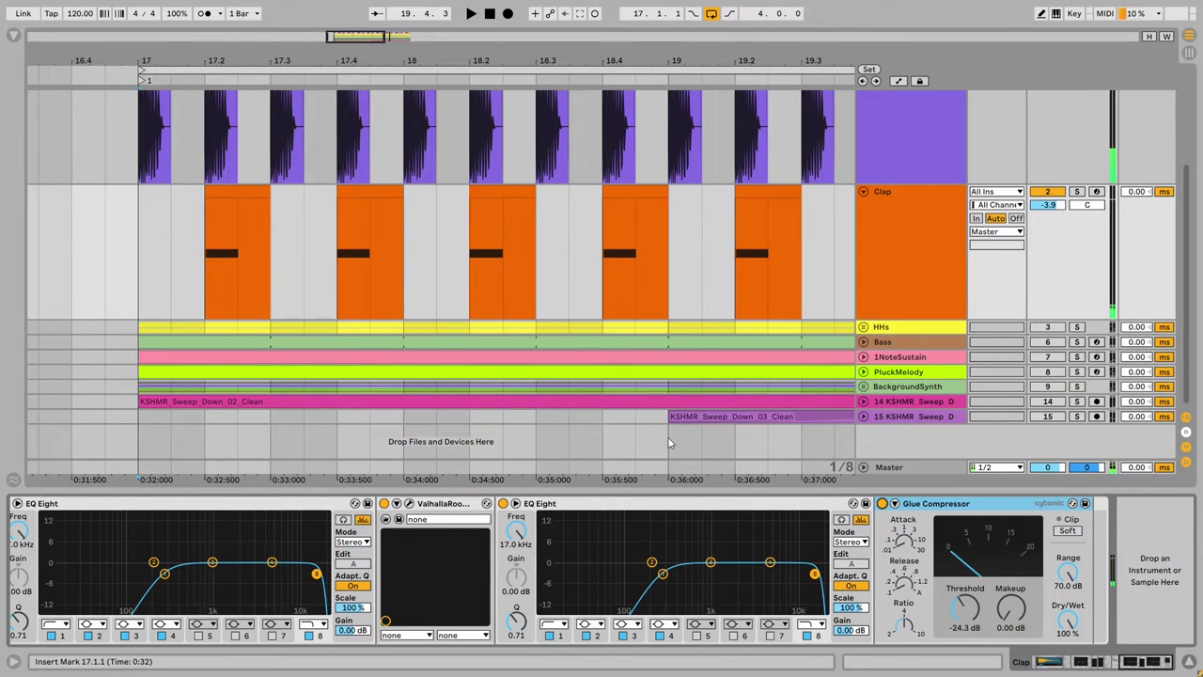
- Activate the HHs group track and unfold it to show the MainHH and KSHMR shaker loop tracks
{"action": "key", "text": "minus"}
{"action": "key", "text": "minus"}
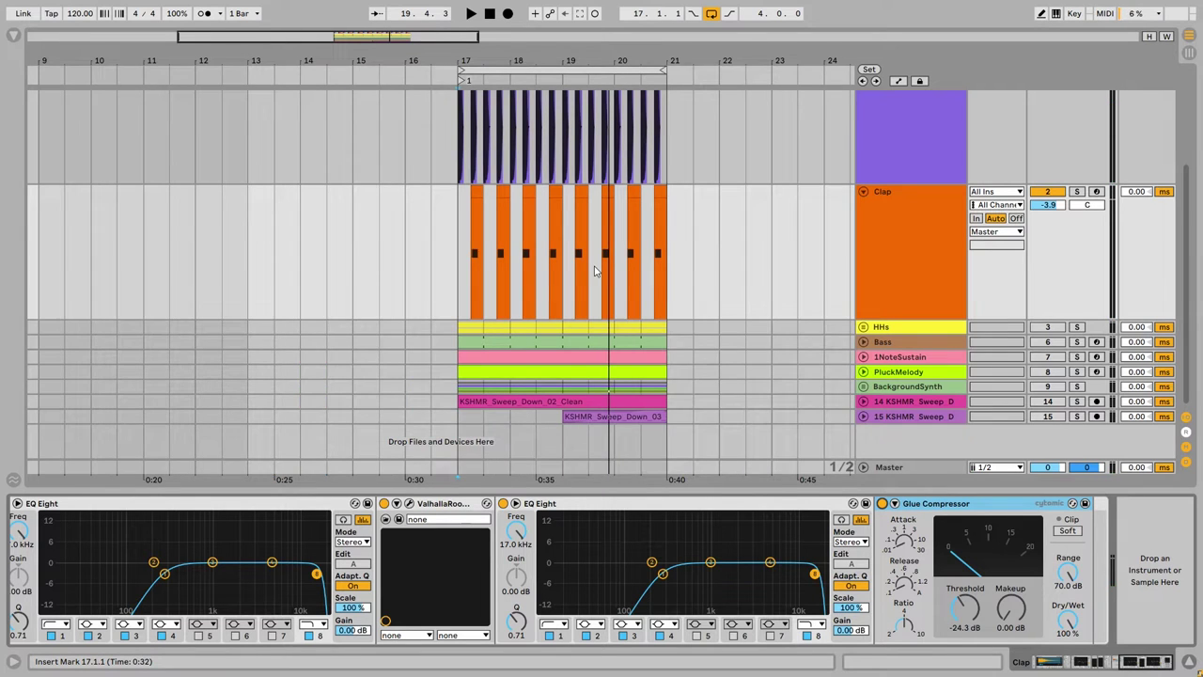
{"action": "scroll", "coordinate": [594, 271], "scroll_direction": "up", "scroll_amount": 3}
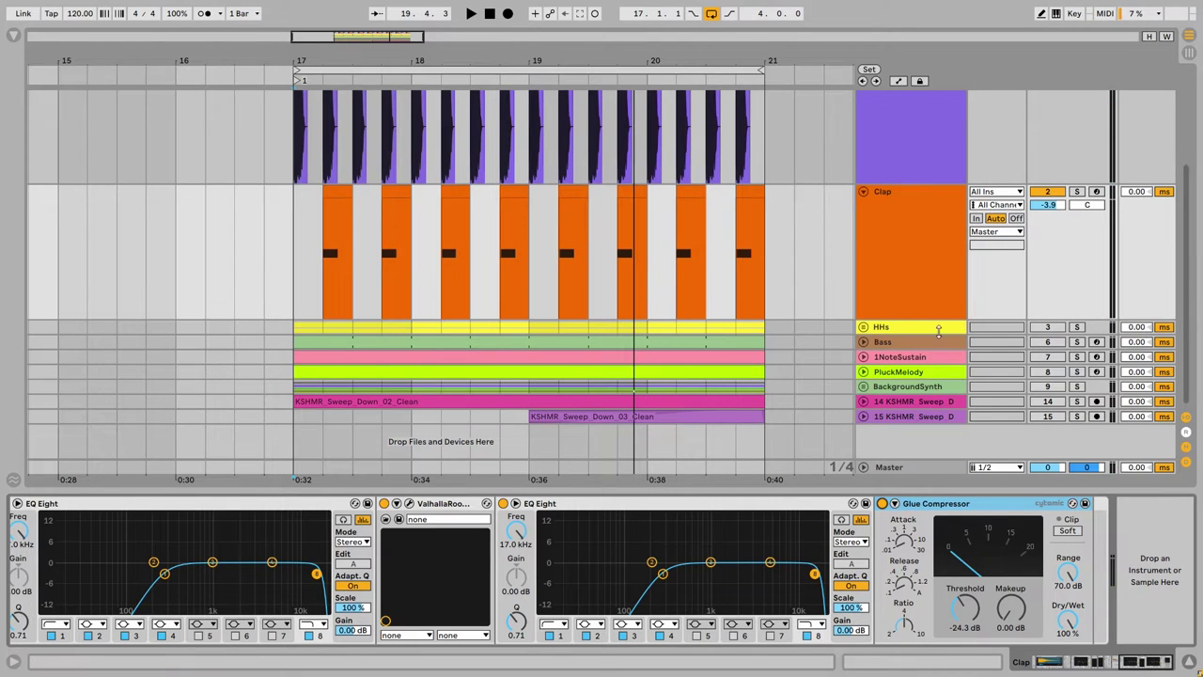
{"action": "left_click", "coordinate": [936, 331]}
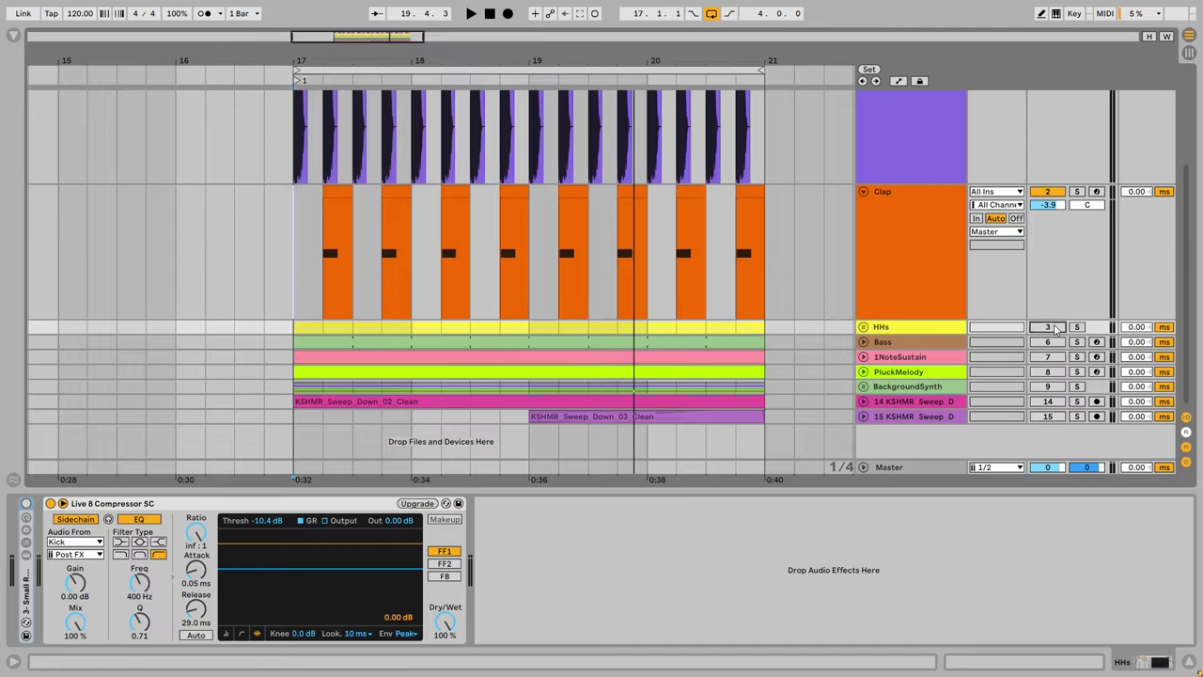
{"action": "left_click", "coordinate": [863, 327]}
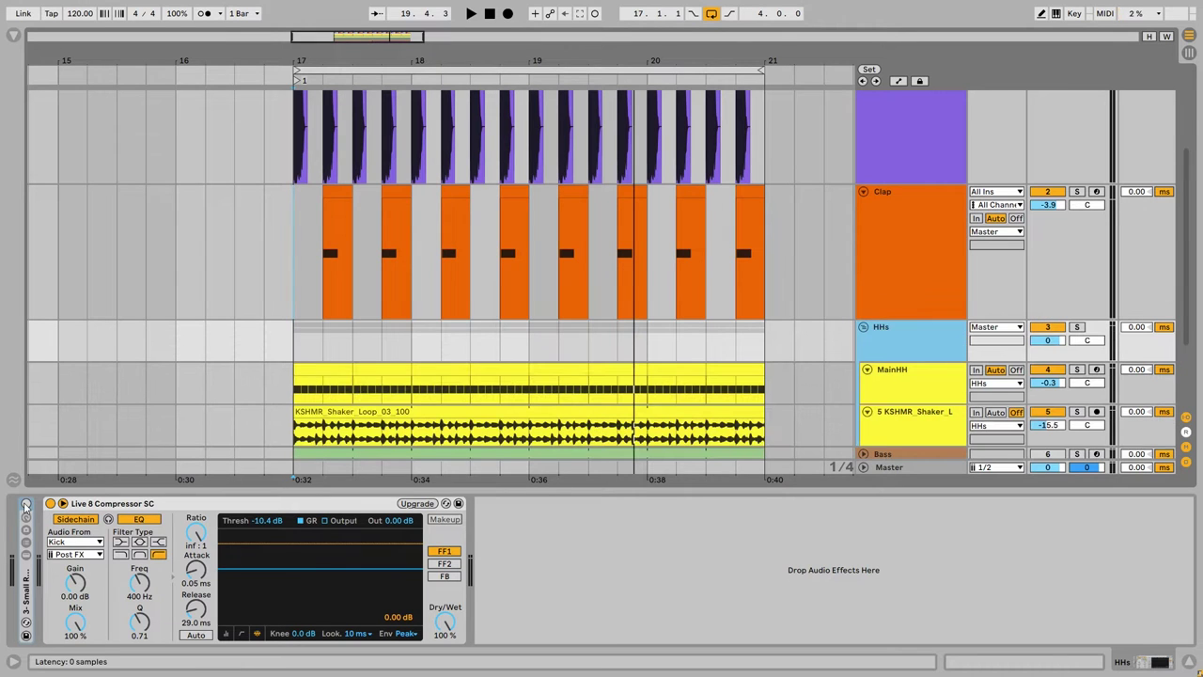
- Turn on and expand the Small Room Reverb rack on the HHs group, then play the soloed group from 17.1.1
{"action": "left_click", "coordinate": [28, 592]}
{"action": "left_click", "coordinate": [924, 337]}
{"action": "left_click", "coordinate": [239, 344]}
{"action": "key", "text": "space"}
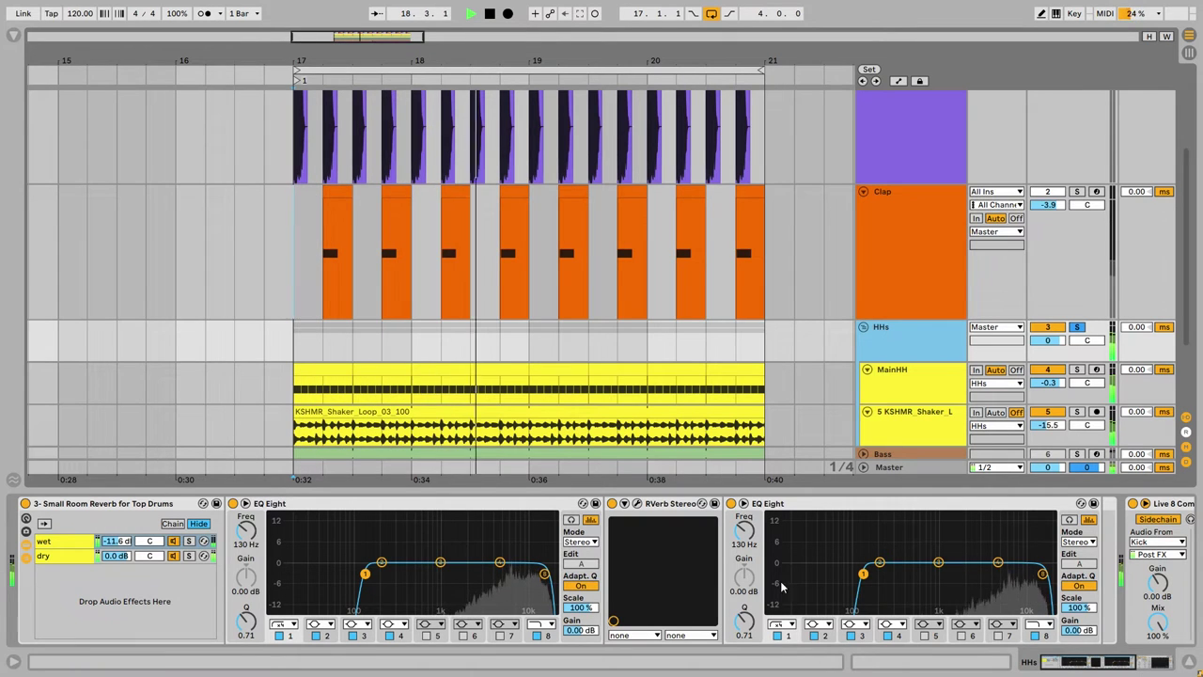
{"action": "key", "text": "space"}
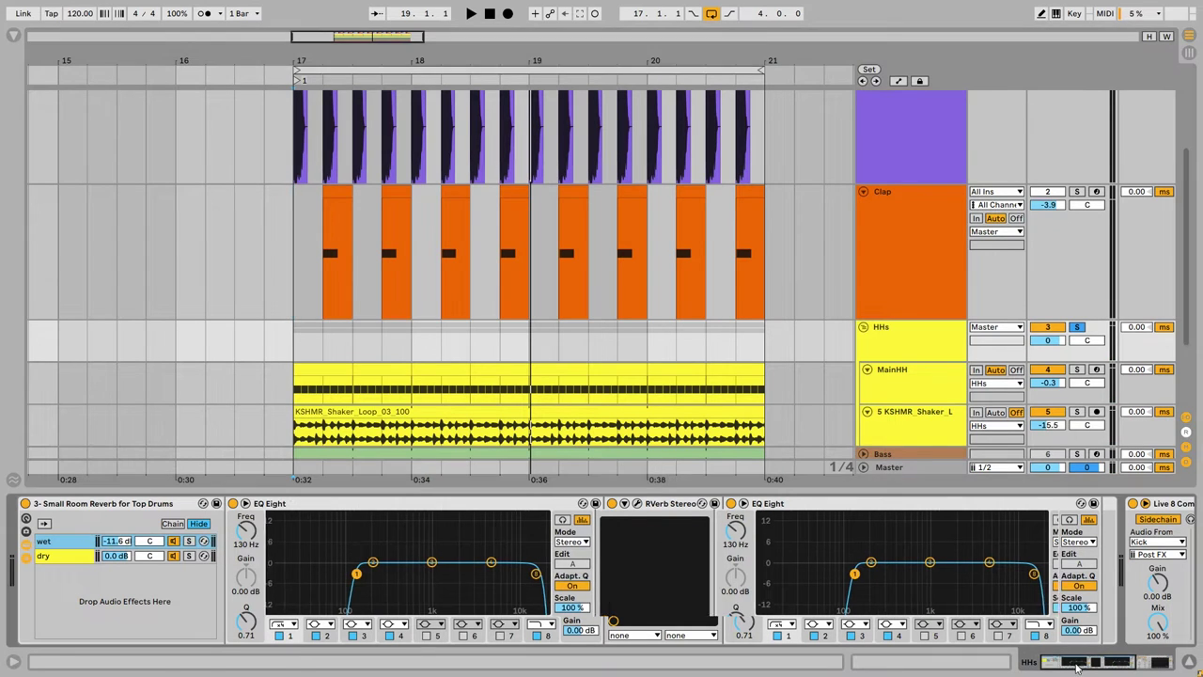
- Examine the RVerb Stereo settings in the HHs group's reverb rack and compare the rack's wet and dry chains
{"action": "left_click", "coordinate": [624, 502]}
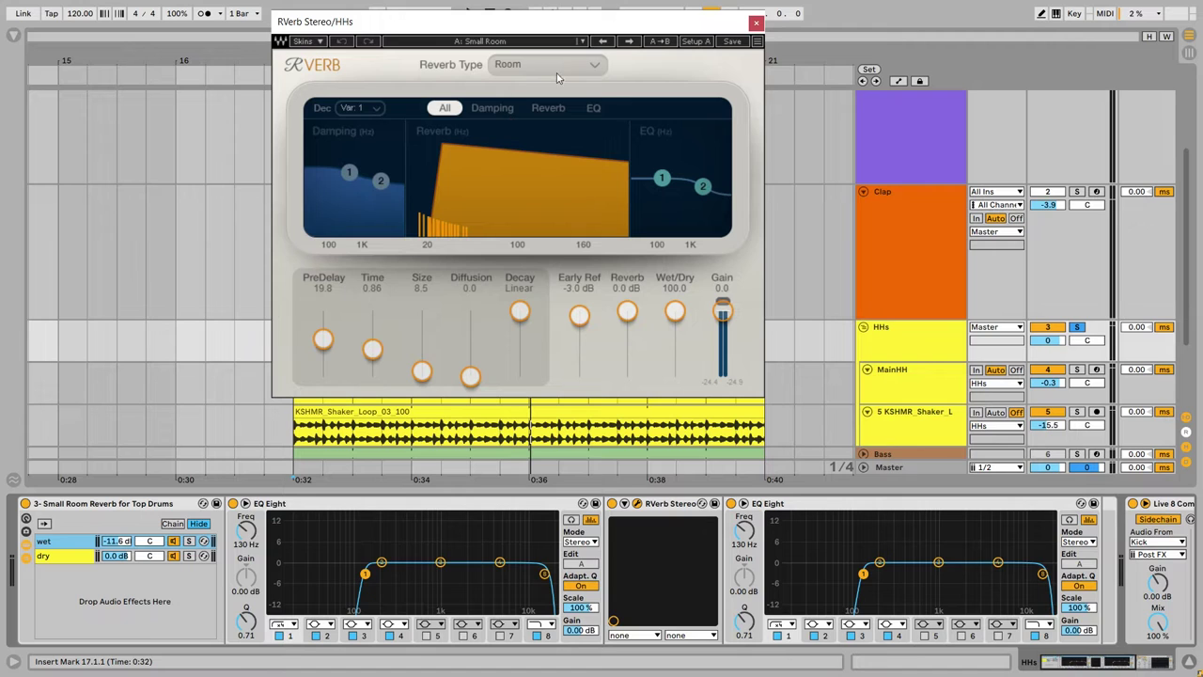
{"action": "left_click", "coordinate": [757, 22]}
{"action": "left_click", "coordinate": [61, 556]}
{"action": "left_click", "coordinate": [61, 541]}
{"action": "left_click", "coordinate": [61, 556]}
{"action": "left_click", "coordinate": [61, 541]}
- Solo the MainHH track, select its clip from 17.1.1 to 17.3.1, and play it with its notes shown
{"action": "scroll", "coordinate": [903, 314], "scroll_direction": "down", "scroll_amount": 2}
{"action": "left_click", "coordinate": [935, 315]}
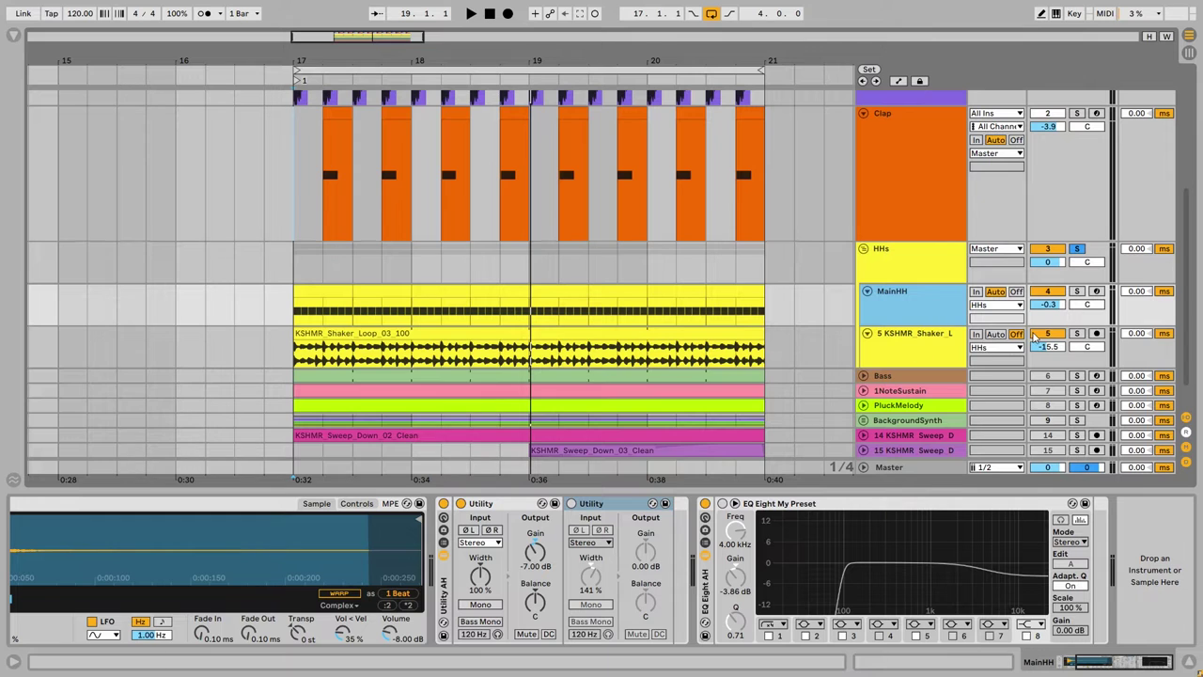
{"action": "left_click", "coordinate": [324, 313]}
{"action": "left_click_drag", "start_coordinate": [298, 313], "coordinate": [352, 313]}
{"action": "key", "text": "space"}
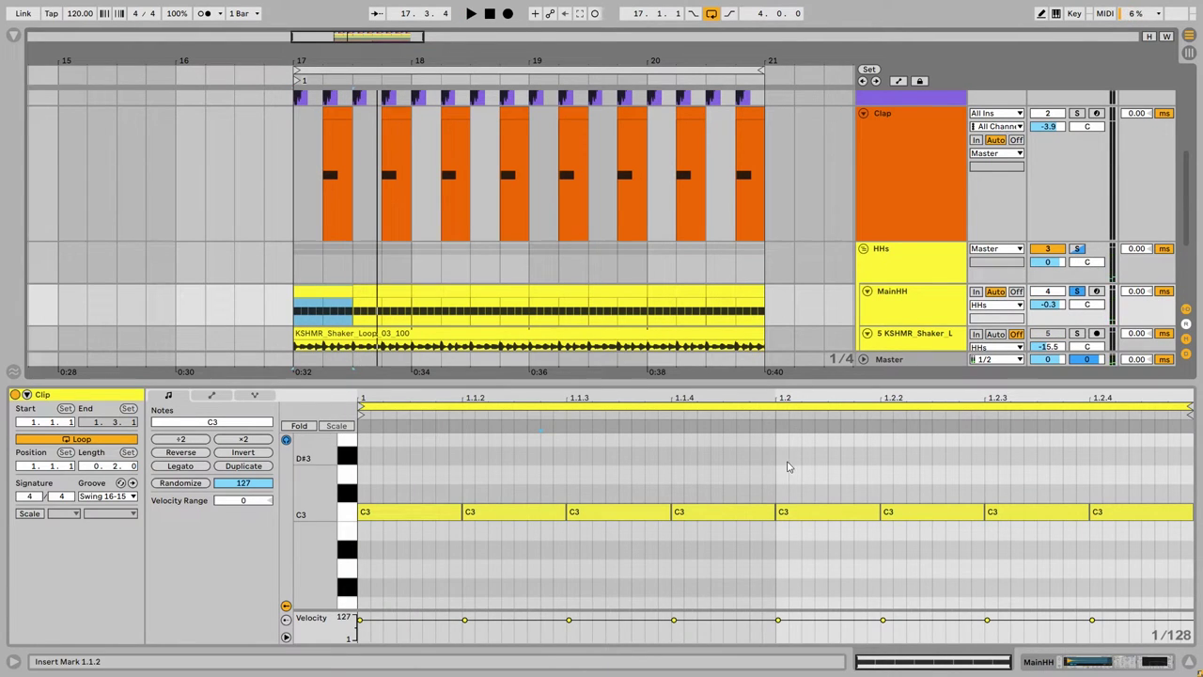
- Set the MainHH clip's groove to None and play the soloed hi-hat without swing
{"action": "left_click", "coordinate": [133, 496]}
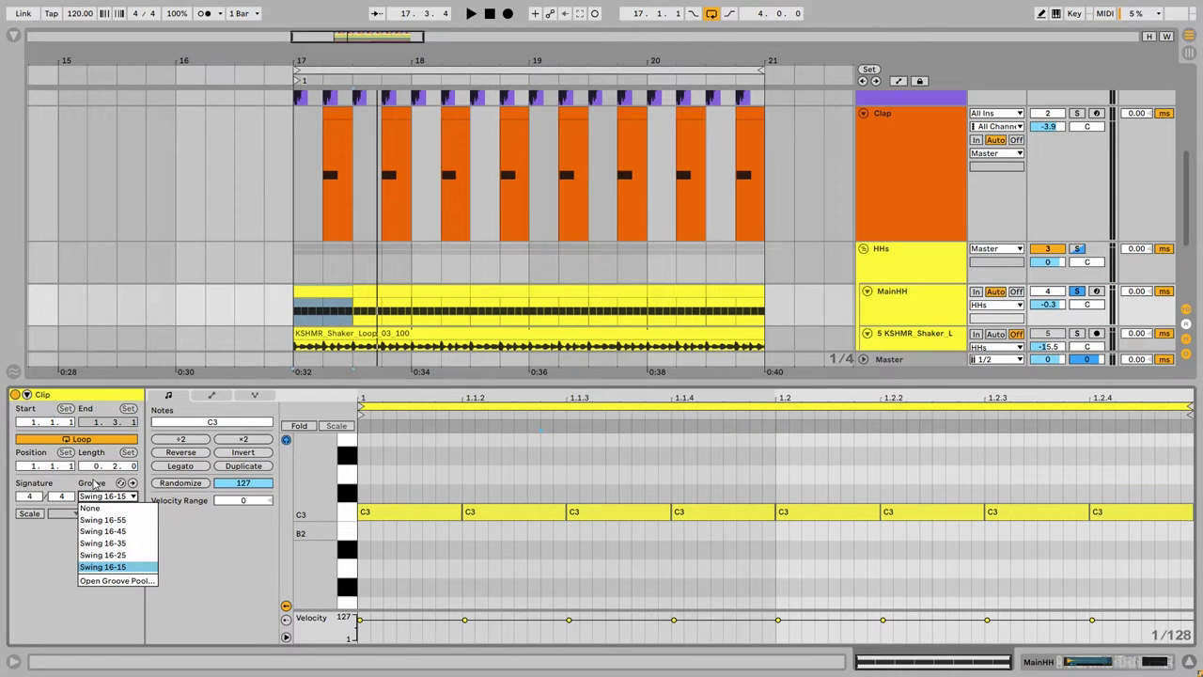
{"action": "left_click", "coordinate": [57, 579]}
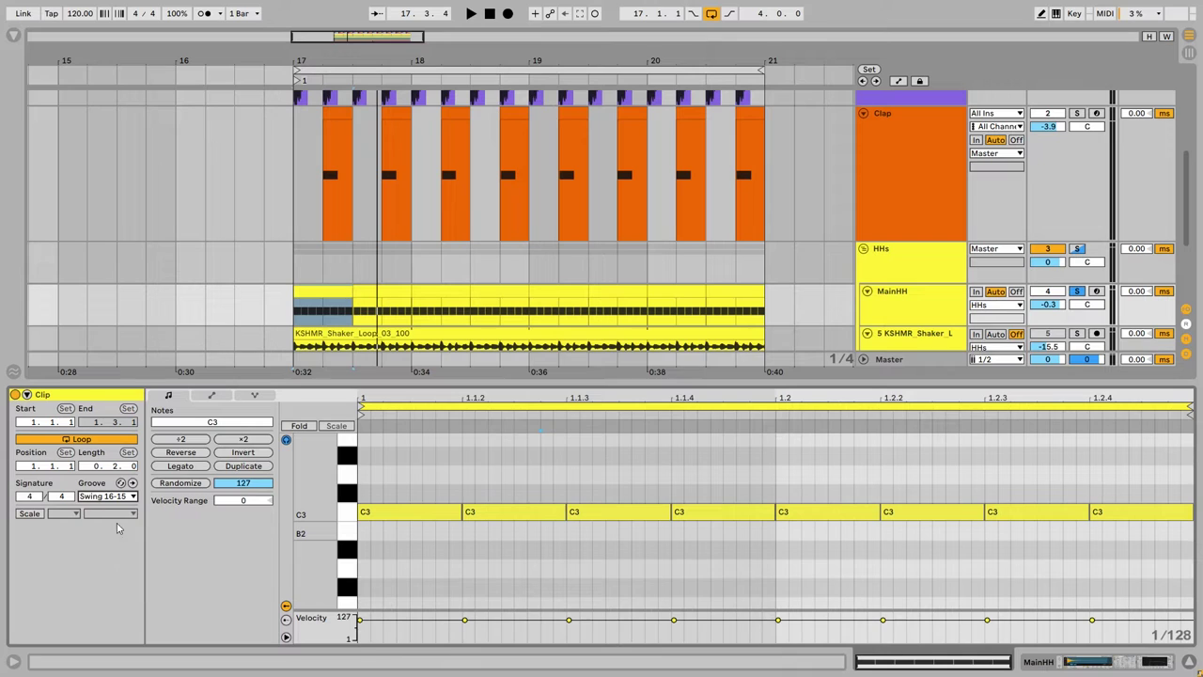
{"action": "left_click", "coordinate": [127, 500]}
{"action": "left_click", "coordinate": [122, 510]}
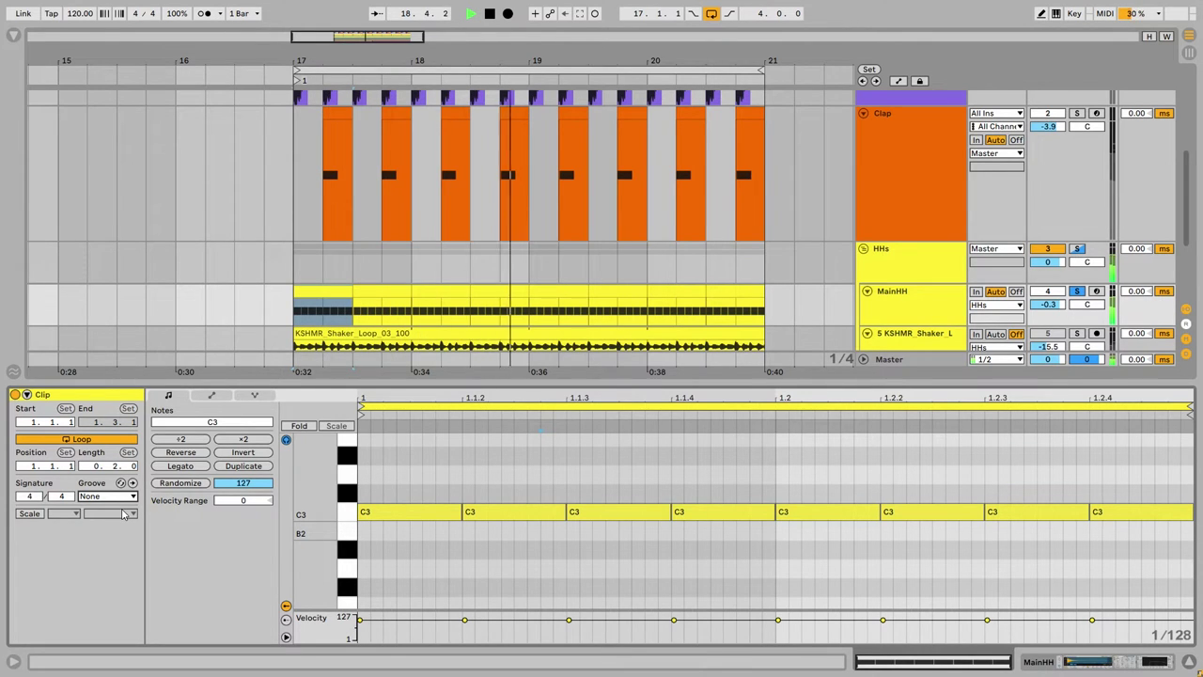
- Set the MainHH clip's groove to Swing 16-15 and play the soloed hi-hat with swing
{"action": "left_click", "coordinate": [133, 497]}
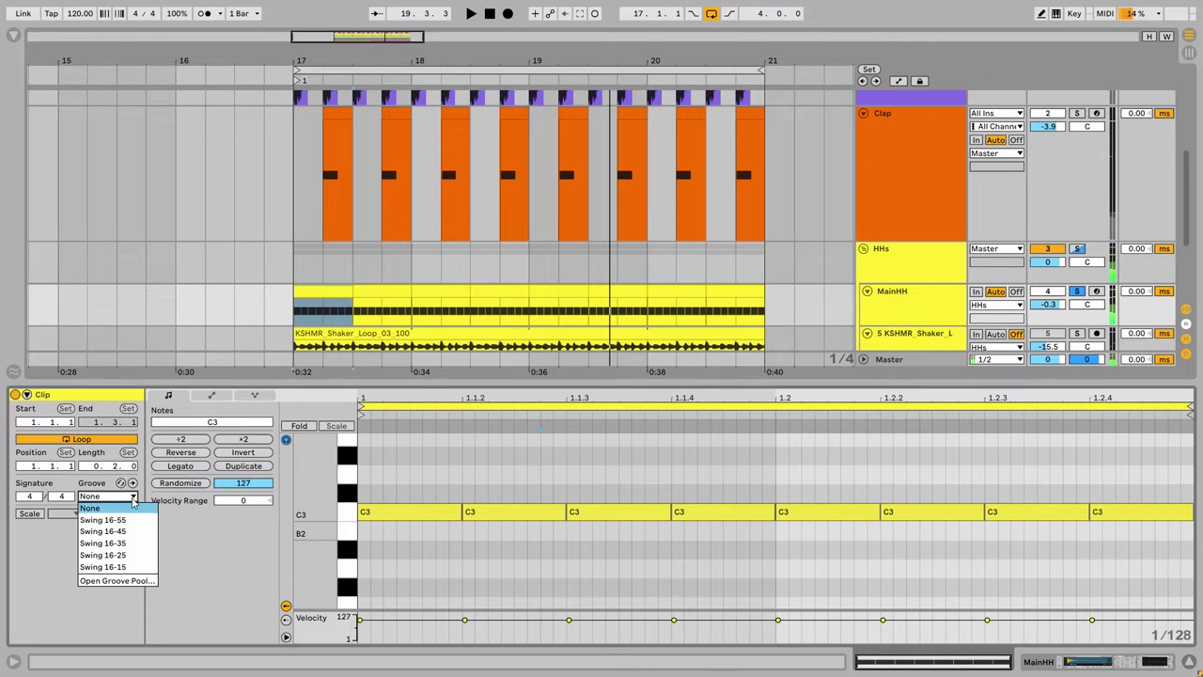
{"action": "left_click", "coordinate": [103, 567]}
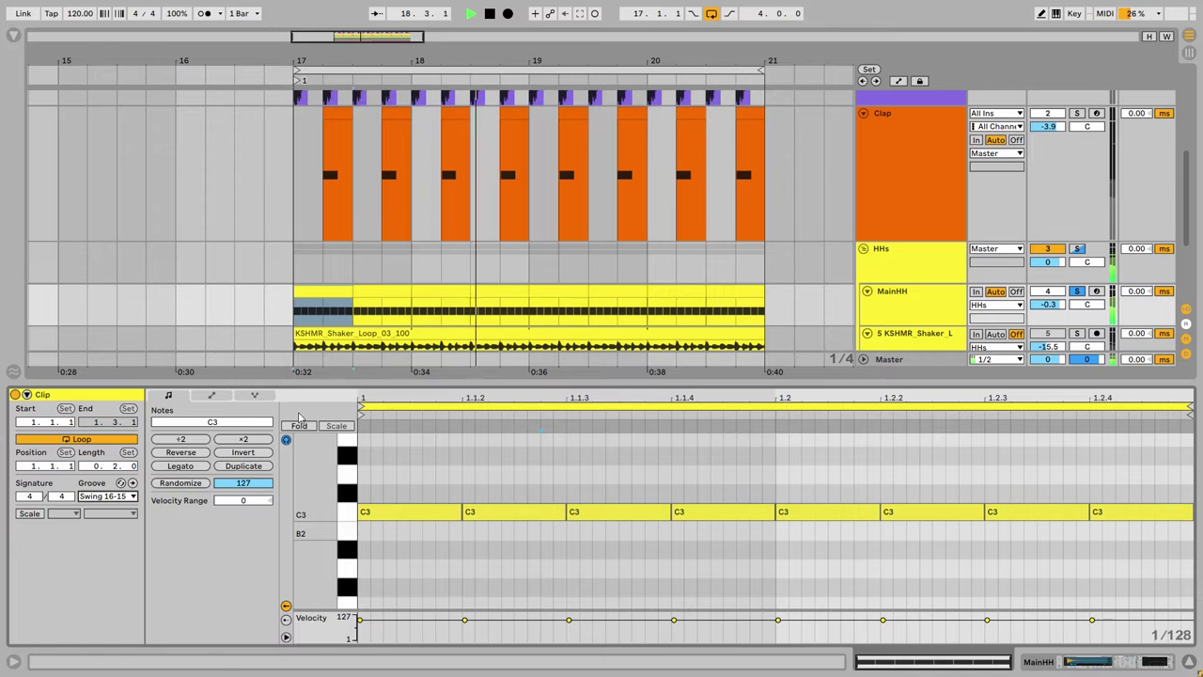
- Turn on the second Utility, with 141% width, in the MainHH track's device chain
{"action": "scroll", "coordinate": [563, 229], "scroll_direction": "down", "scroll_amount": 3}
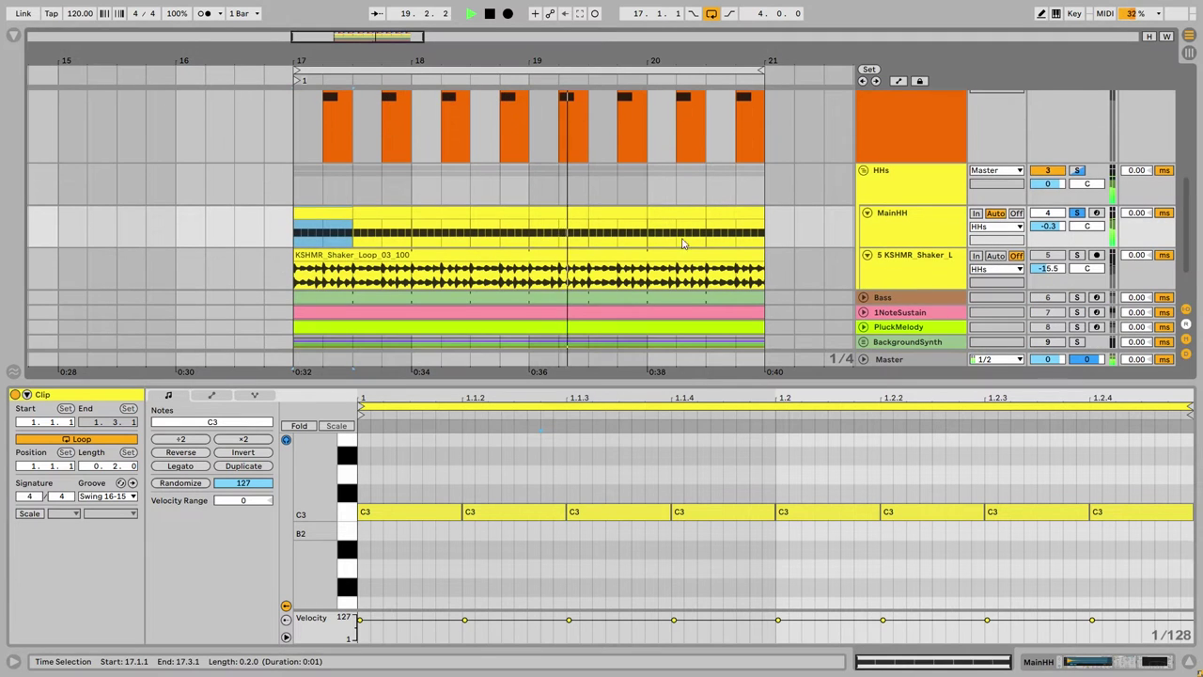
{"action": "left_click", "coordinate": [947, 239]}
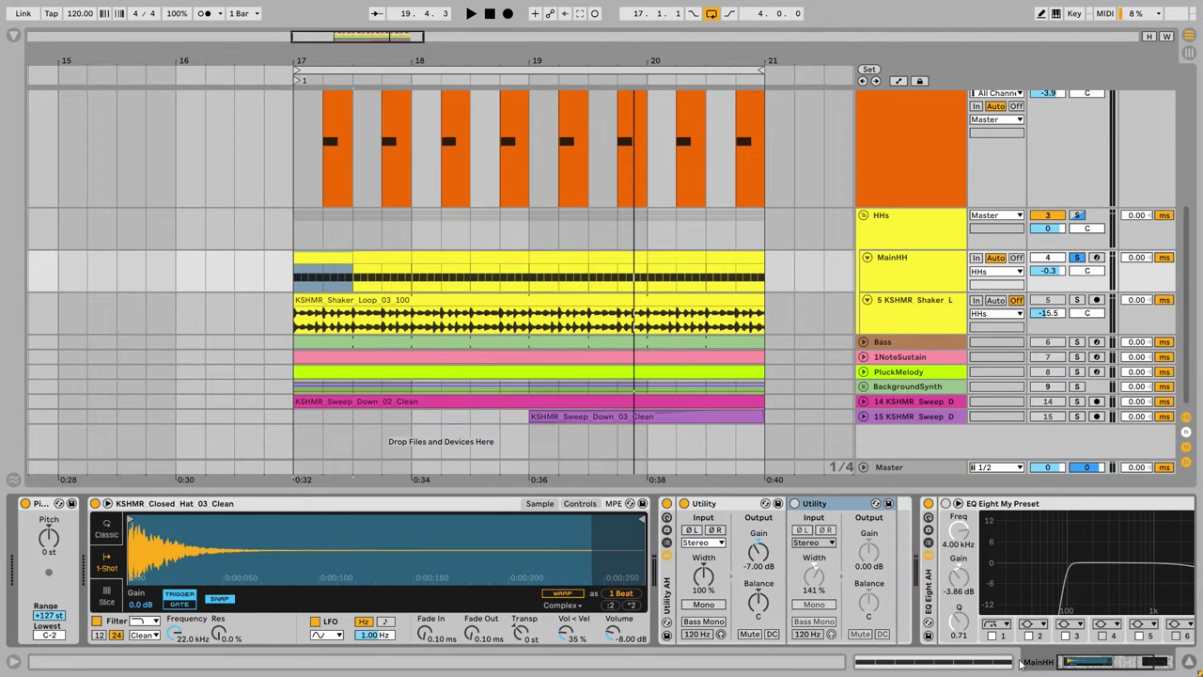
{"action": "scroll", "coordinate": [789, 574], "scroll_direction": "right", "scroll_amount": 5}
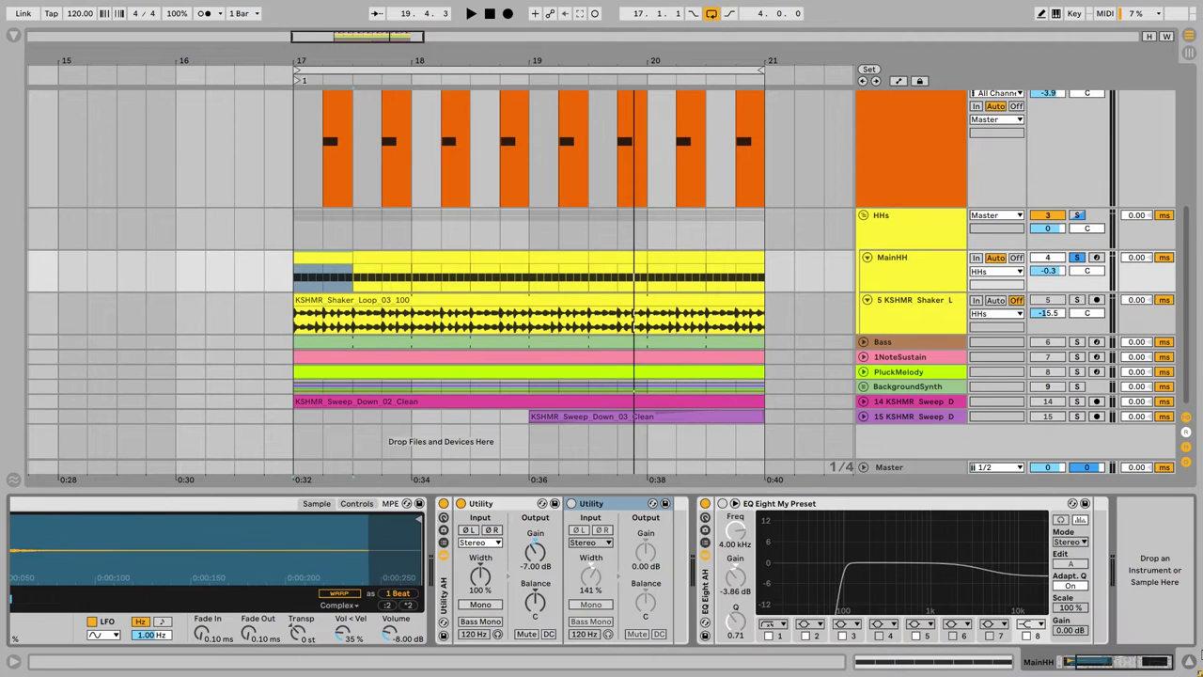
{"action": "left_click", "coordinate": [571, 504]}
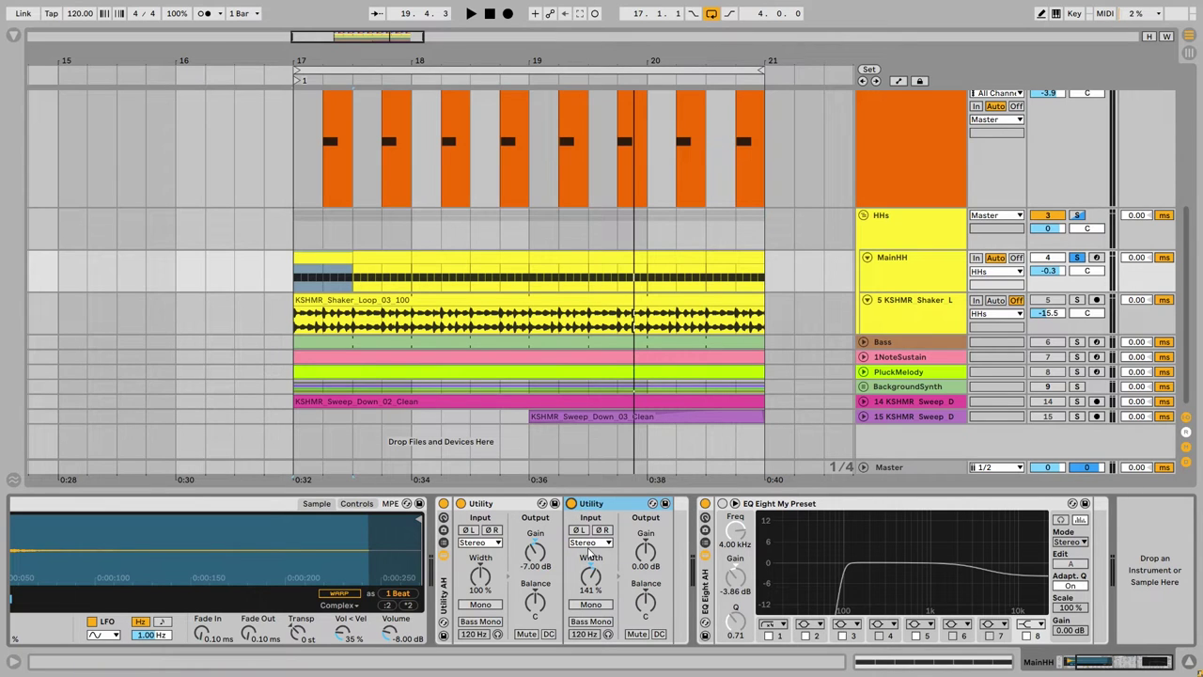
- Play the soloed MainHH track from 17.1.1 to hear the effect of the widening Utility
{"action": "left_click", "coordinate": [940, 283]}
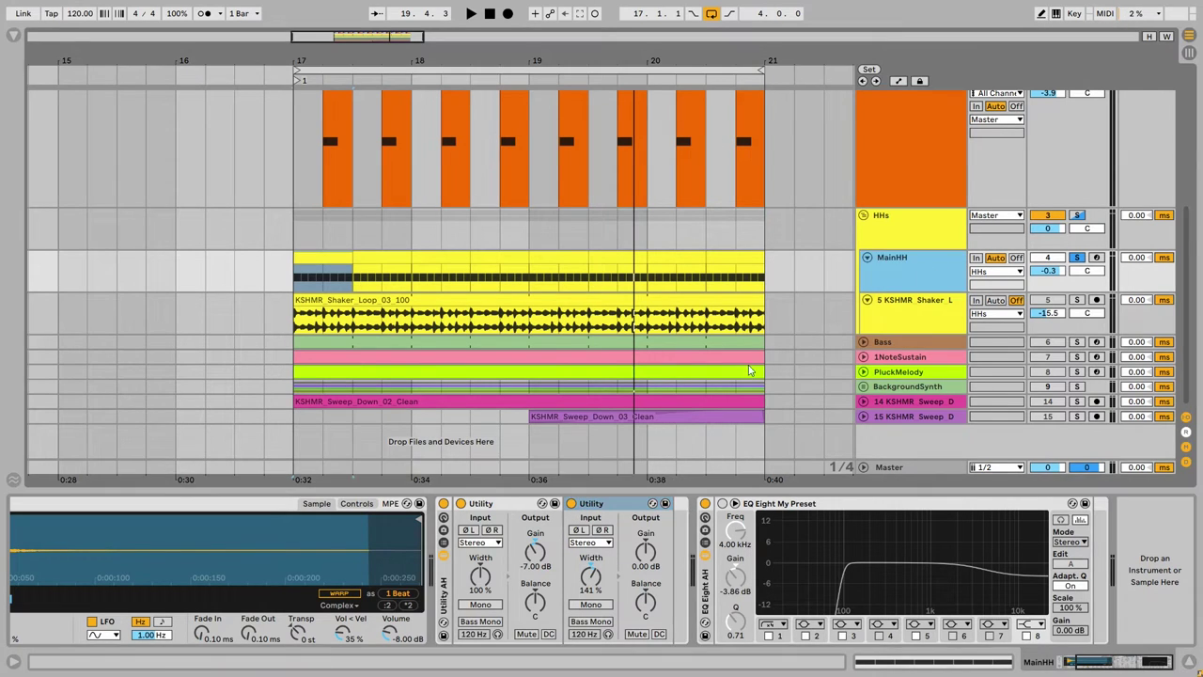
{"action": "key", "text": "space"}
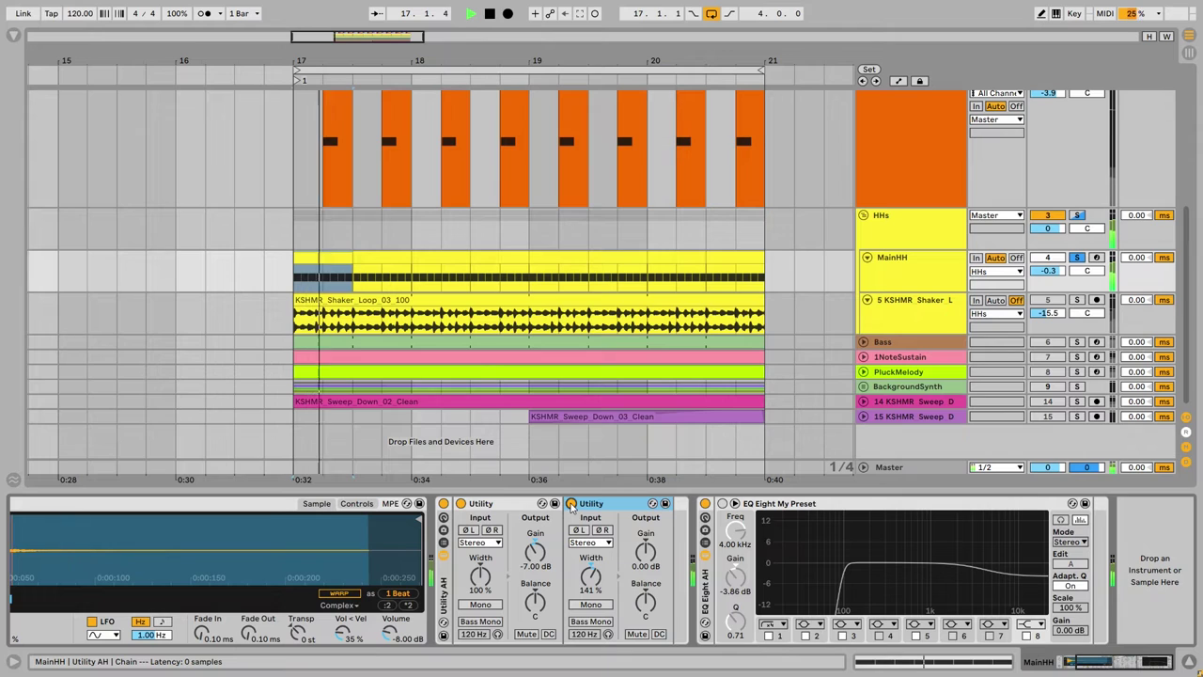
{"action": "key", "text": "space"}
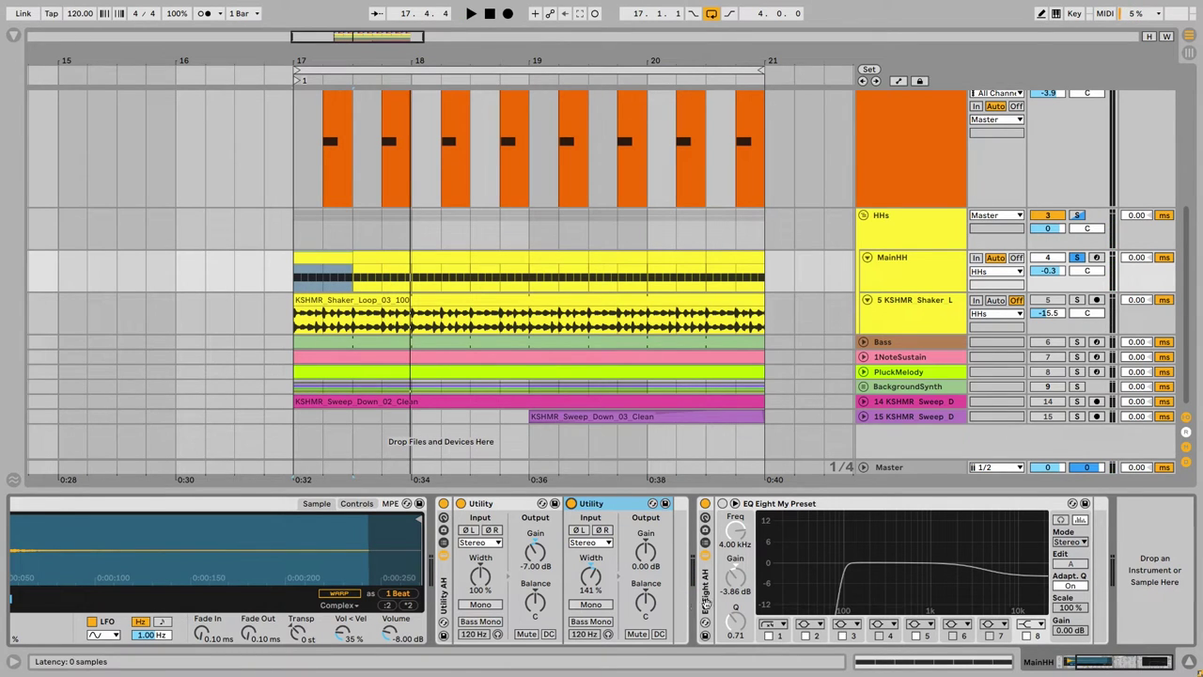
- Turn on EQ Eight My Preset on MainHH, take the track out of solo, and play it with the kick and clap
{"action": "left_click", "coordinate": [826, 503]}
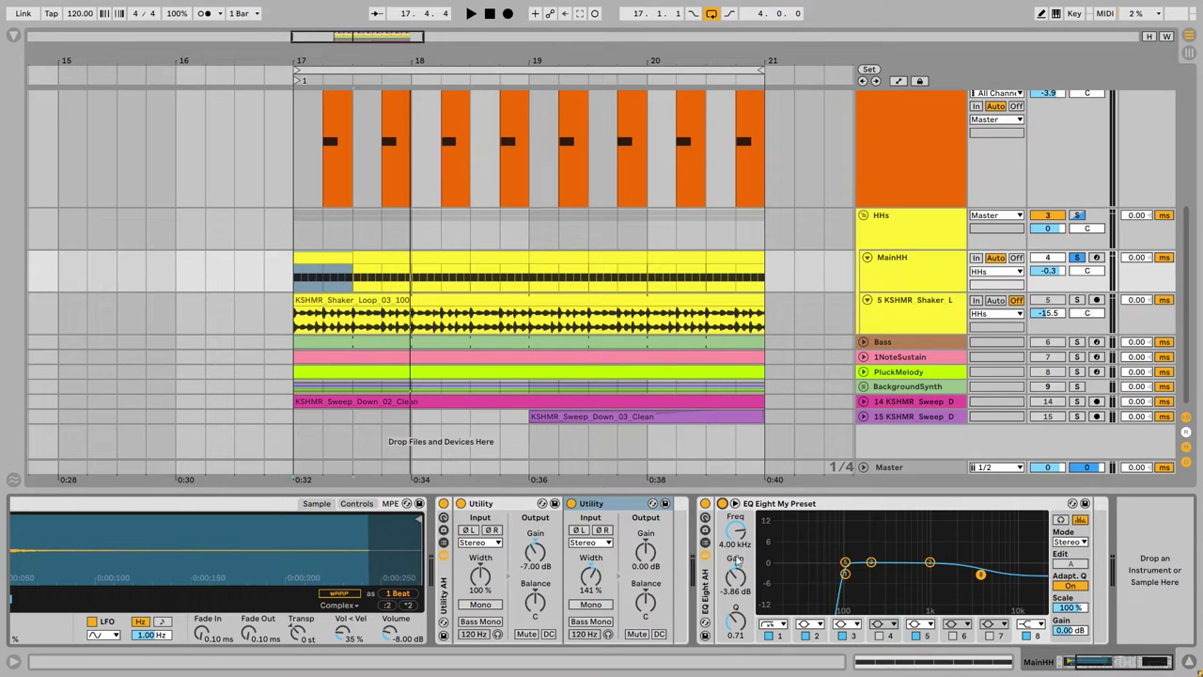
{"action": "left_click", "coordinate": [927, 272]}
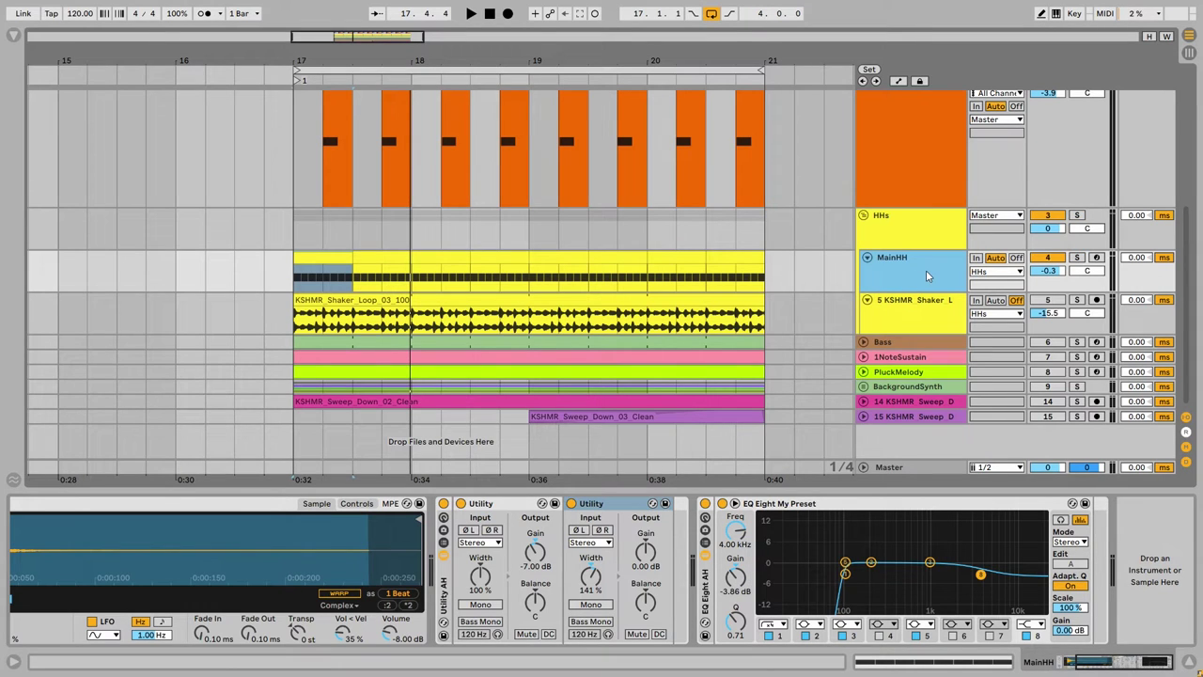
{"action": "key", "text": "space"}
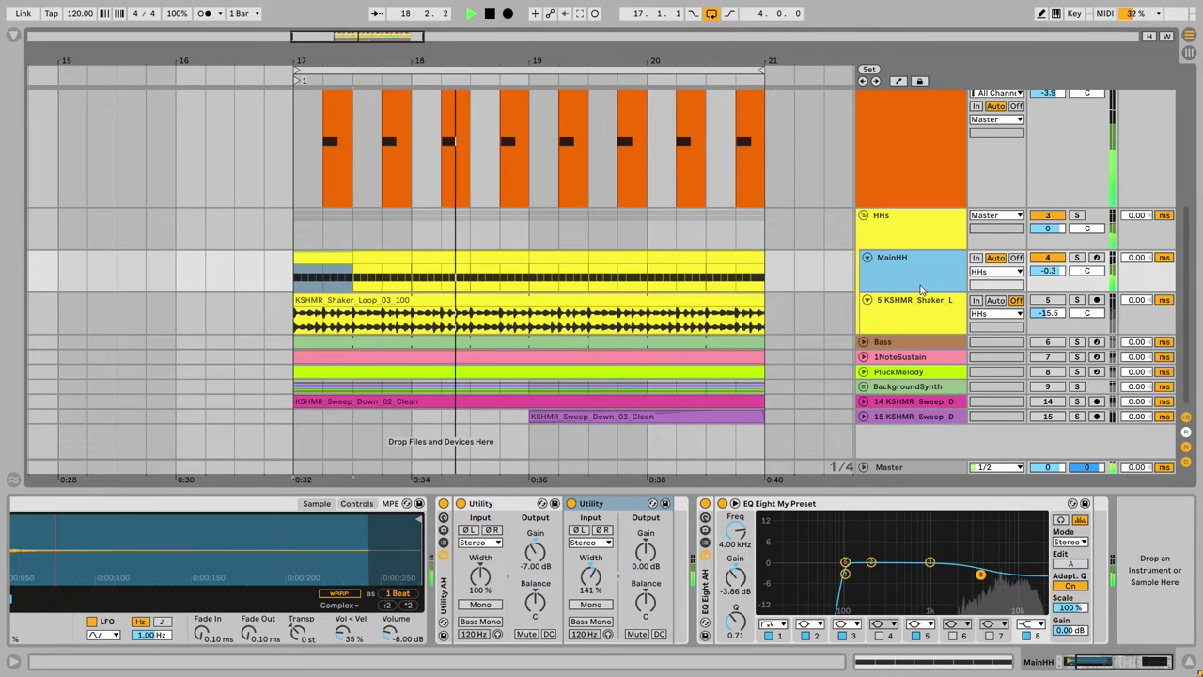
- Enlarge the KSHMR Shaker Loop track in the HHs group, solo it, and play it alone from 17.1.1
{"action": "left_click", "coordinate": [928, 322]}
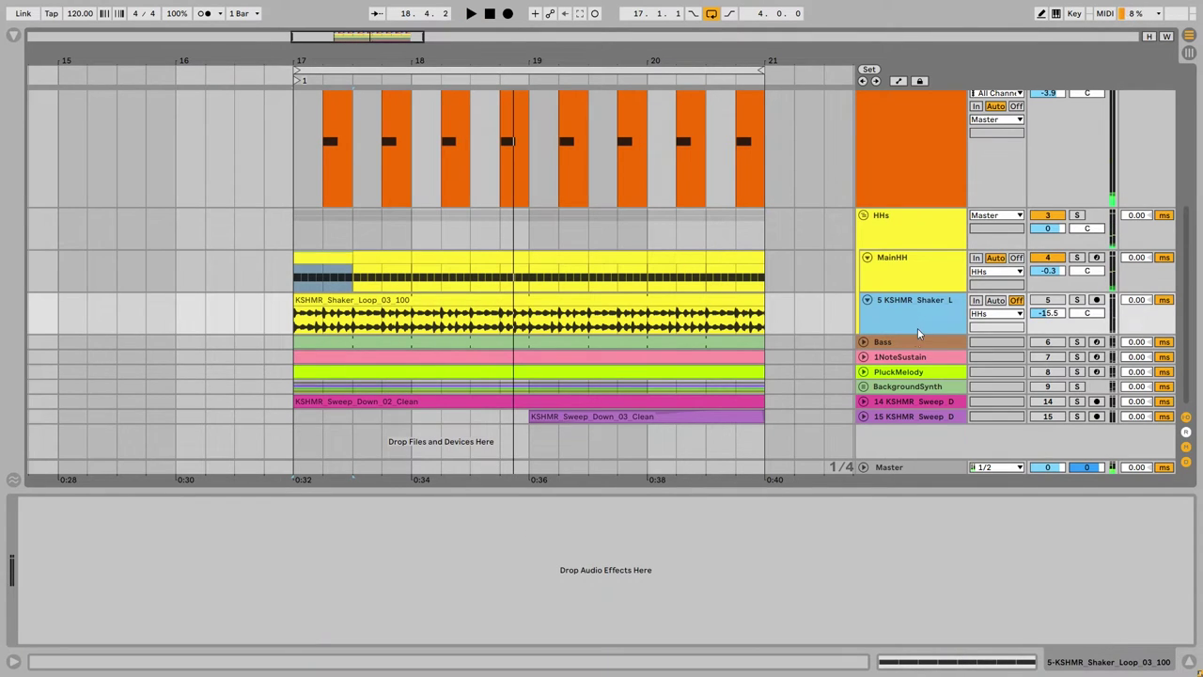
{"action": "left_click_drag", "start_coordinate": [908, 335], "coordinate": [901, 383]}
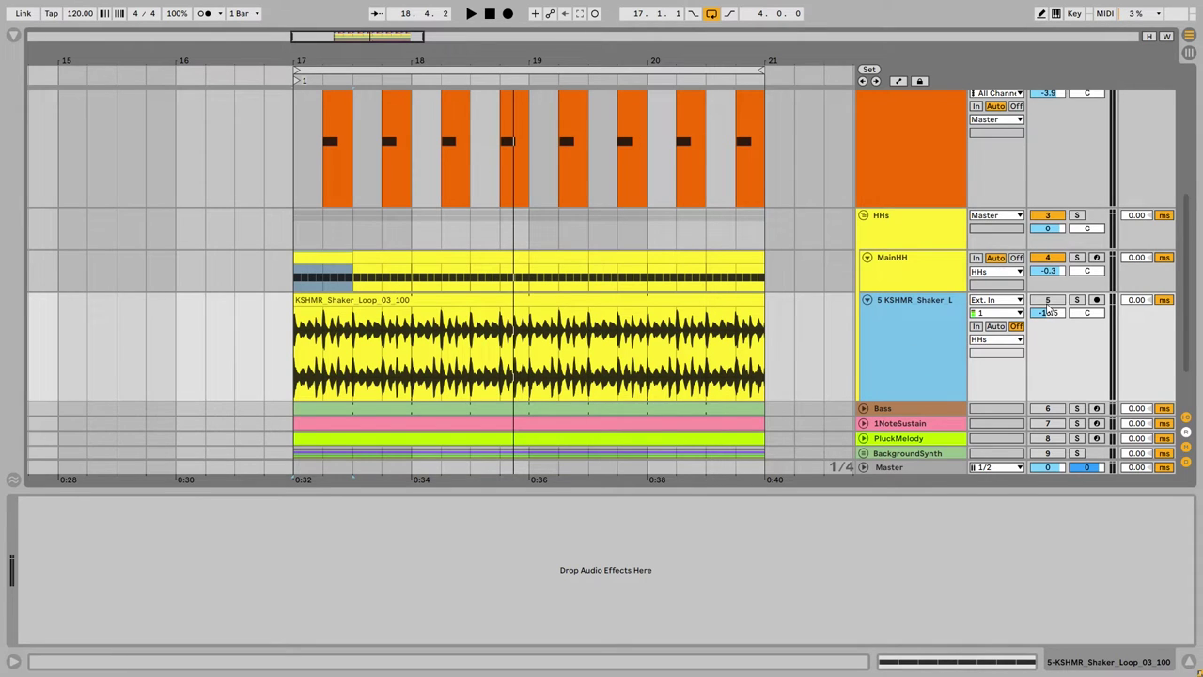
{"action": "left_click", "coordinate": [898, 239]}
{"action": "left_click", "coordinate": [910, 320]}
{"action": "left_click", "coordinate": [913, 324], "text": "super"}
{"action": "left_click", "coordinate": [908, 322]}
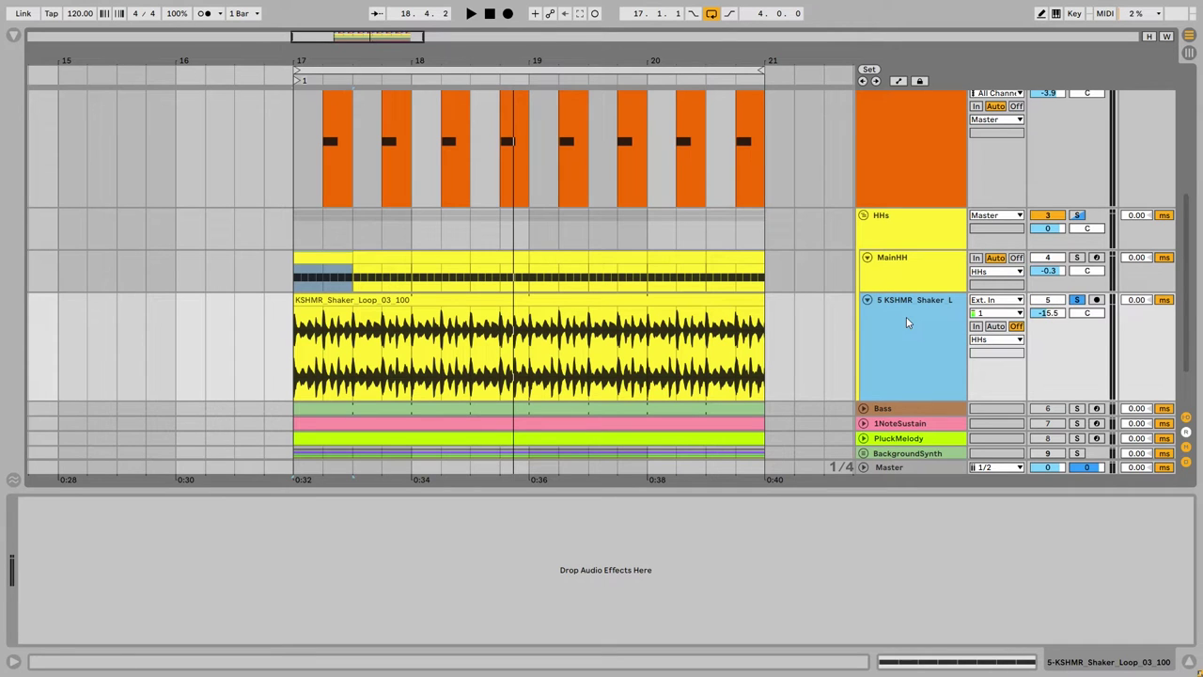
{"action": "key", "text": "space"}
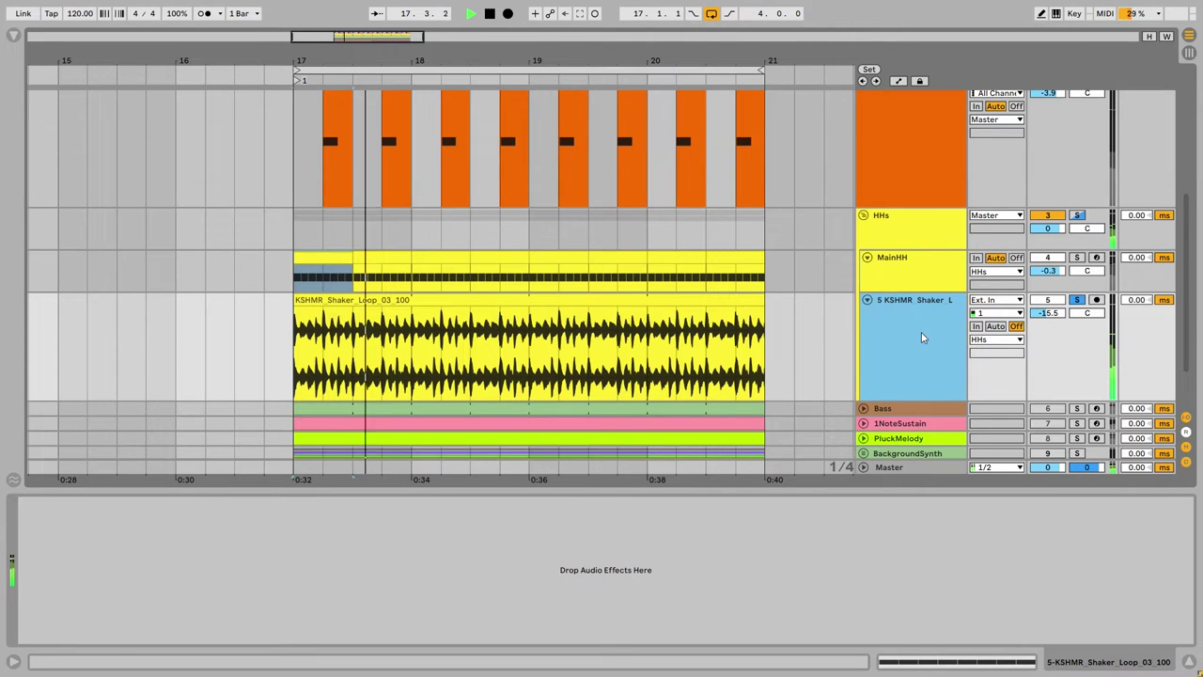
{"action": "key", "text": "space"}
- Solo the MainHH track and play it, toggling the shaker loop's solo to compare the two parts
{"action": "left_click", "coordinate": [1077, 257]}
{"action": "key", "text": "space"}
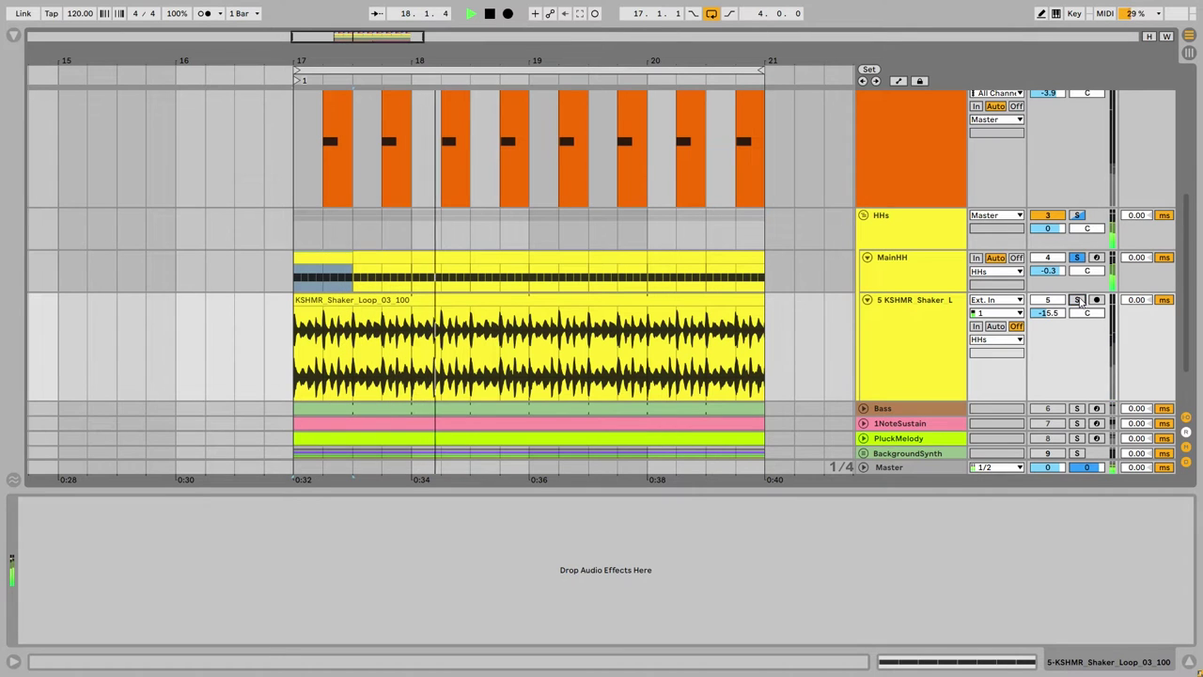
{"action": "left_click", "coordinate": [1077, 299]}
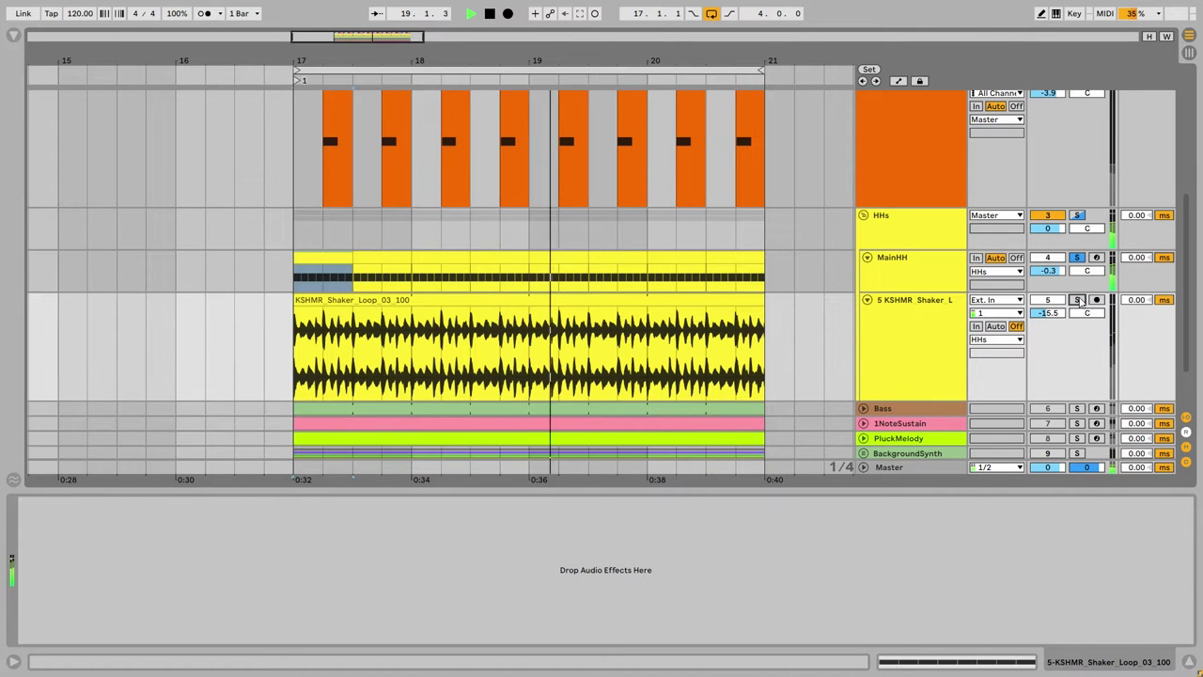
- Take the hi-hats out of solo, select the HHs group, and play the shaker loop with all the drums
{"action": "left_click", "coordinate": [935, 241]}
{"action": "key", "text": "space"}
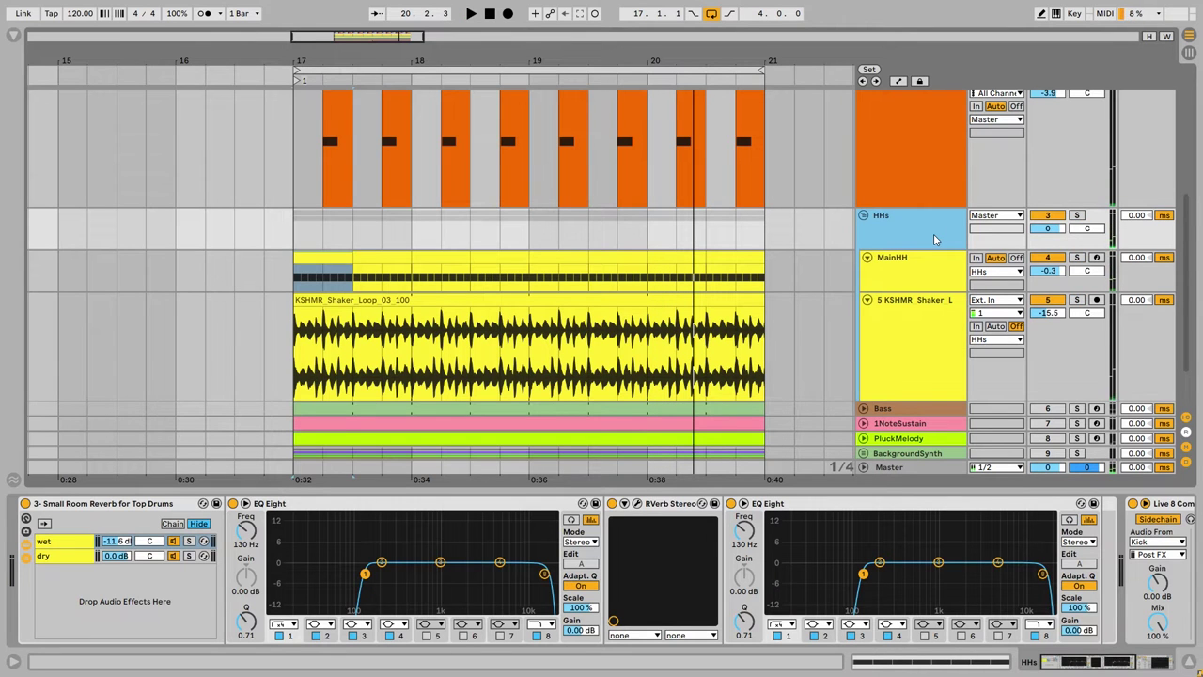
{"action": "key", "text": "space"}
{"action": "scroll", "coordinate": [787, 301], "scroll_direction": "down", "scroll_amount": 3}
{"action": "scroll", "coordinate": [779, 304], "scroll_direction": "down", "scroll_amount": 1}
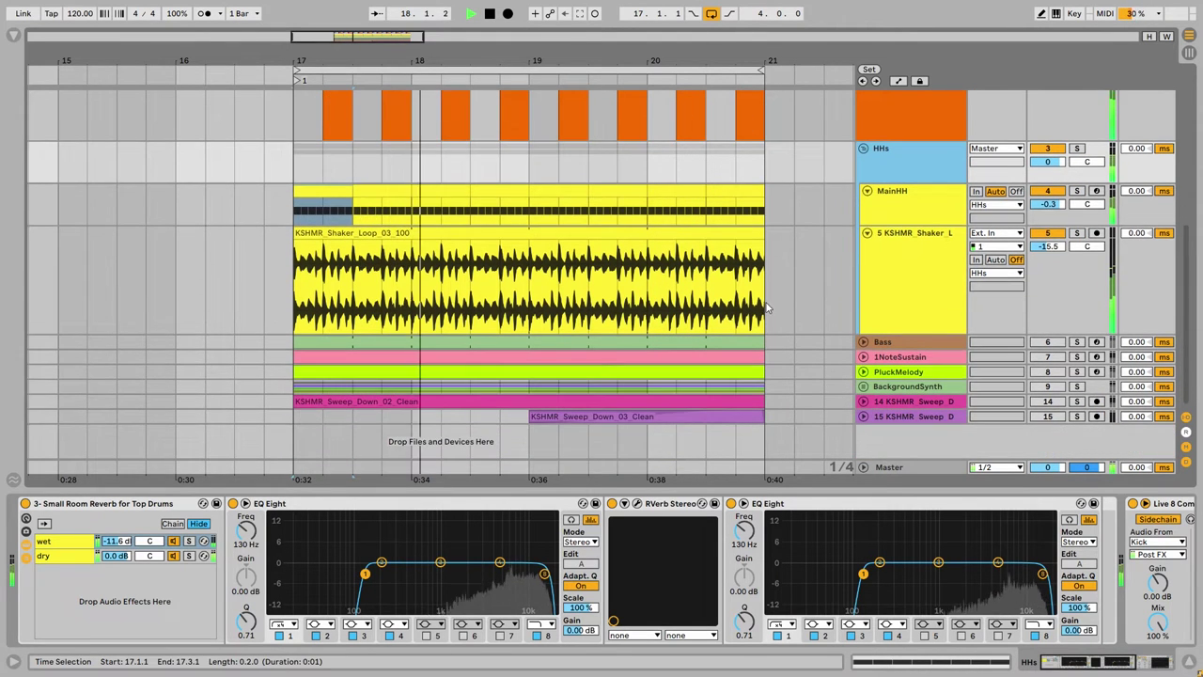
{"action": "key", "text": "space"}
- Collapse the HHs group, then select the Bass track and enlarge it in the arrangement
{"action": "left_click", "coordinate": [863, 148]}
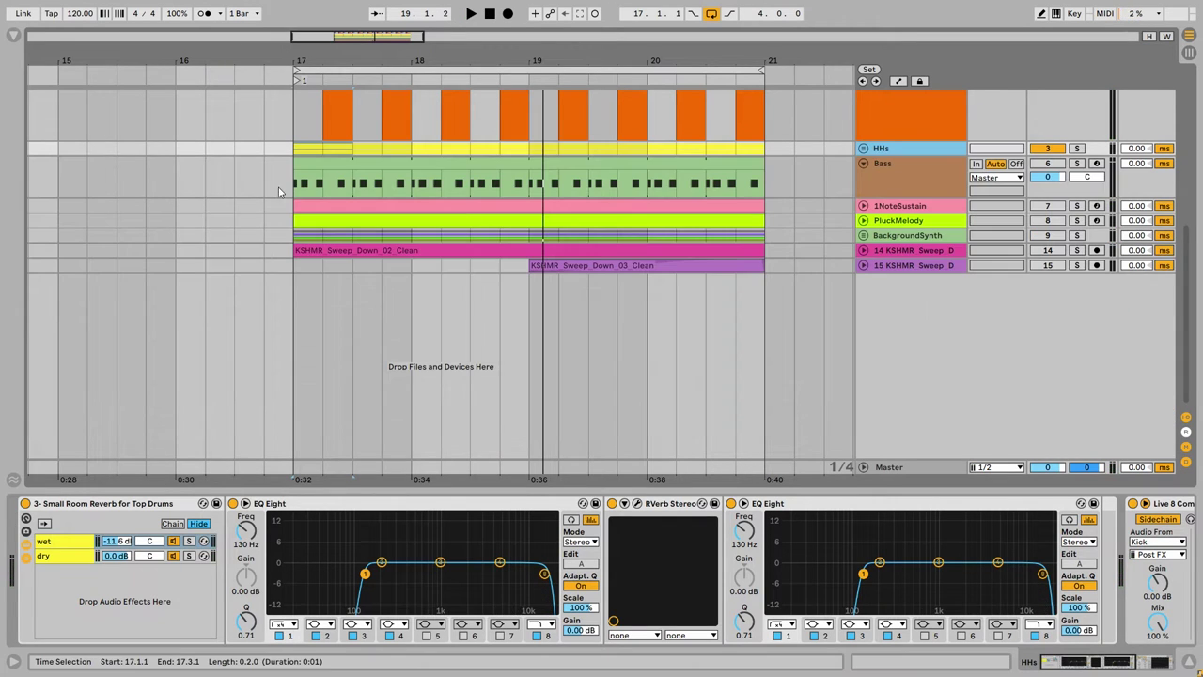
{"action": "left_click", "coordinate": [893, 188]}
{"action": "left_click_drag", "start_coordinate": [922, 194], "coordinate": [922, 304]}
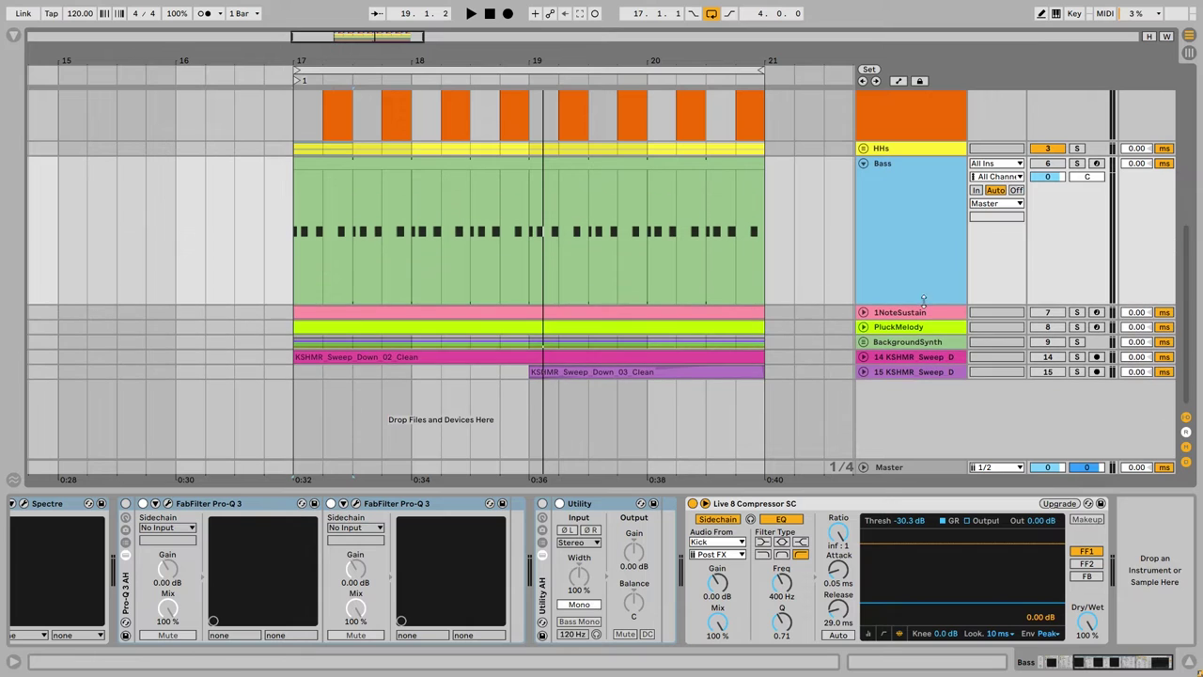
- Solo the Bass track, play its clips, and examine the Argy Bass preset in Serum
{"action": "double_click", "coordinate": [350, 241]}
{"action": "key", "text": "space"}
{"action": "key", "text": "minus"}
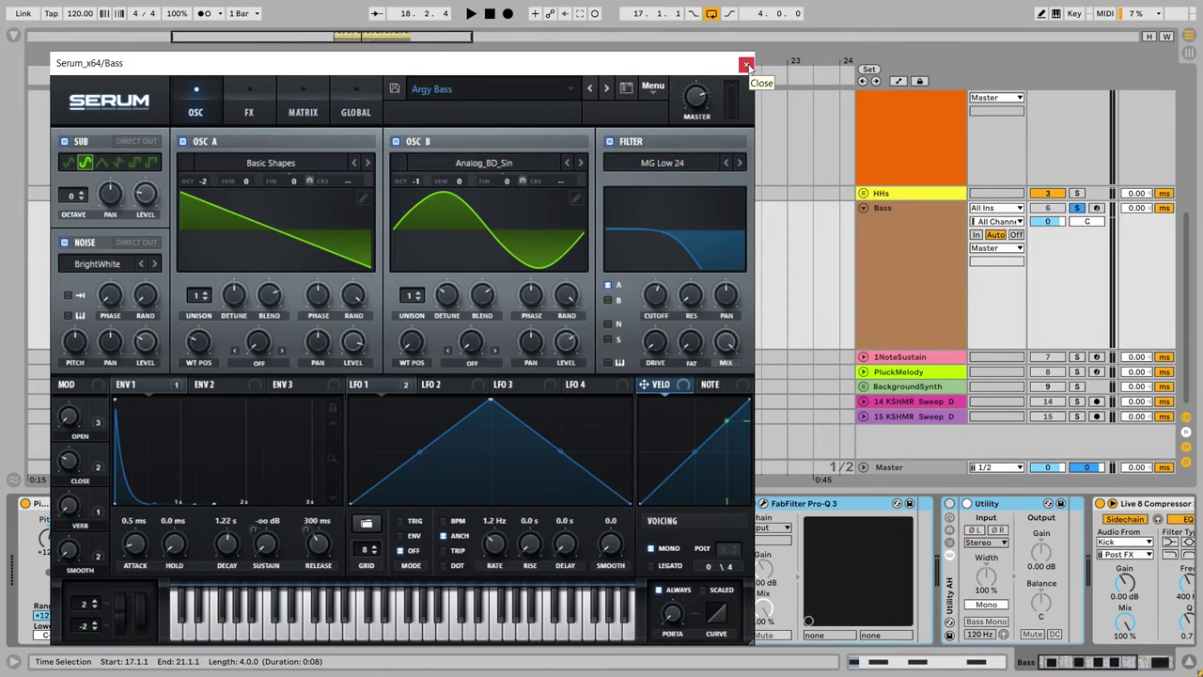
{"action": "left_click", "coordinate": [252, 96]}
{"action": "left_click", "coordinate": [746, 63]}
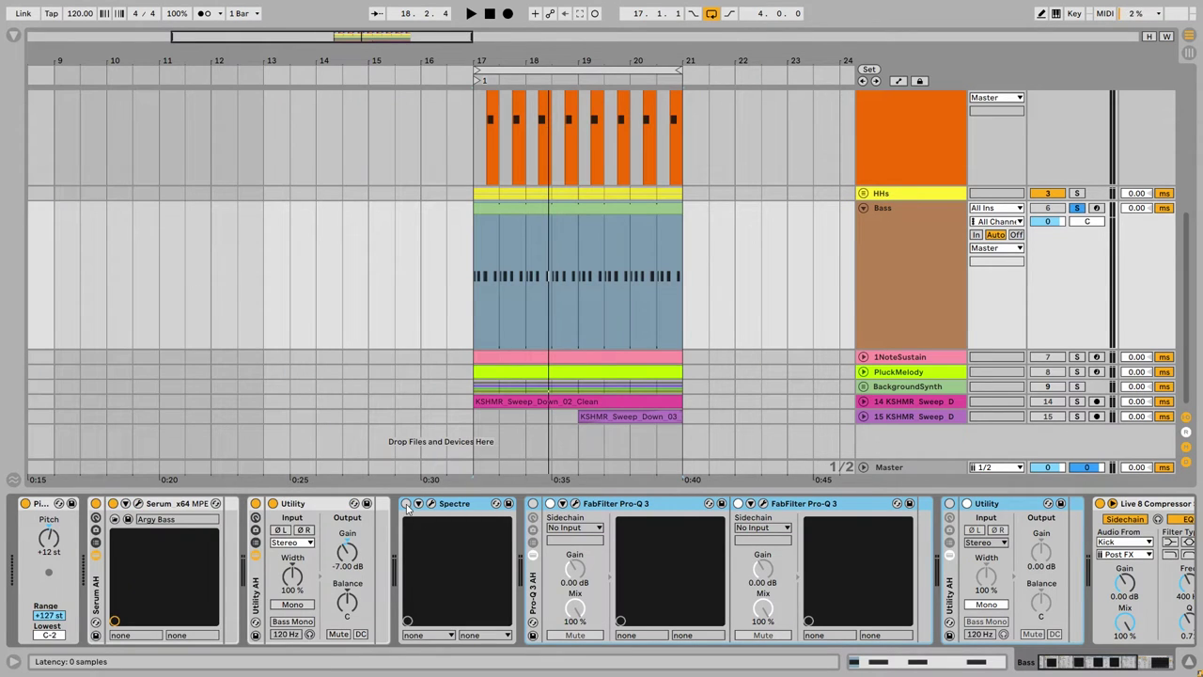
- Turn on Spectre in the Bass chain with the Pro-Q 3 and Utility racks off, and view its band settings
{"action": "left_click", "coordinate": [450, 509]}
{"action": "left_click", "coordinate": [532, 502]}
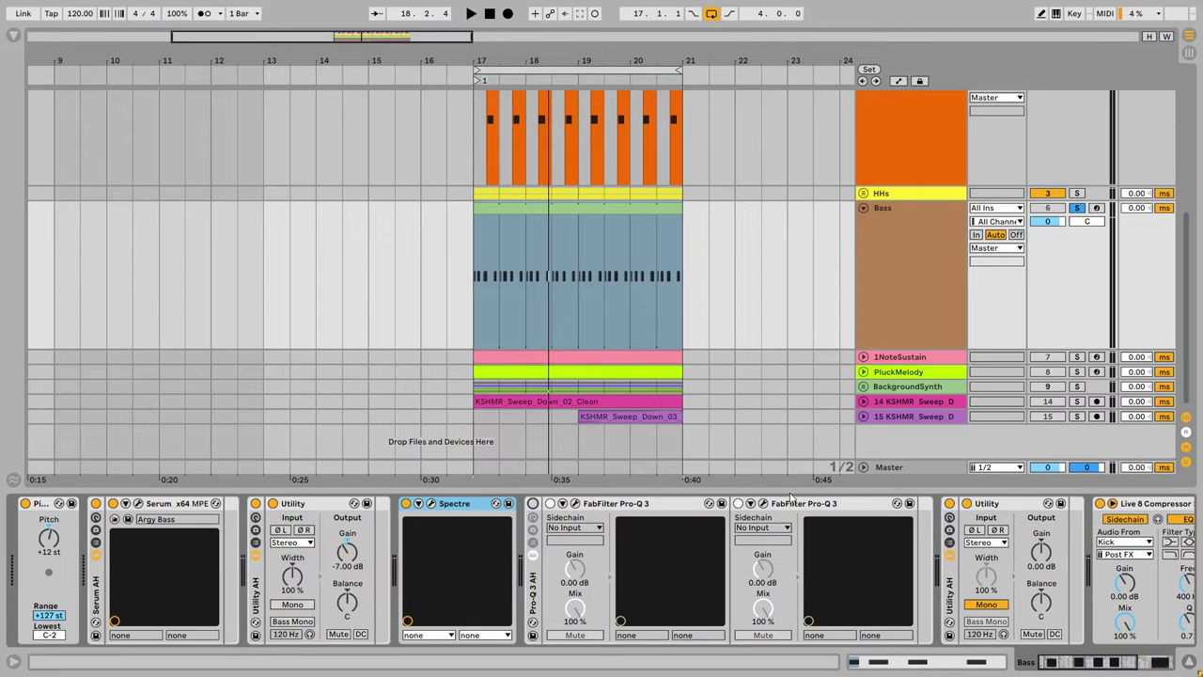
{"action": "left_click", "coordinate": [950, 504]}
{"action": "left_click", "coordinate": [430, 503]}
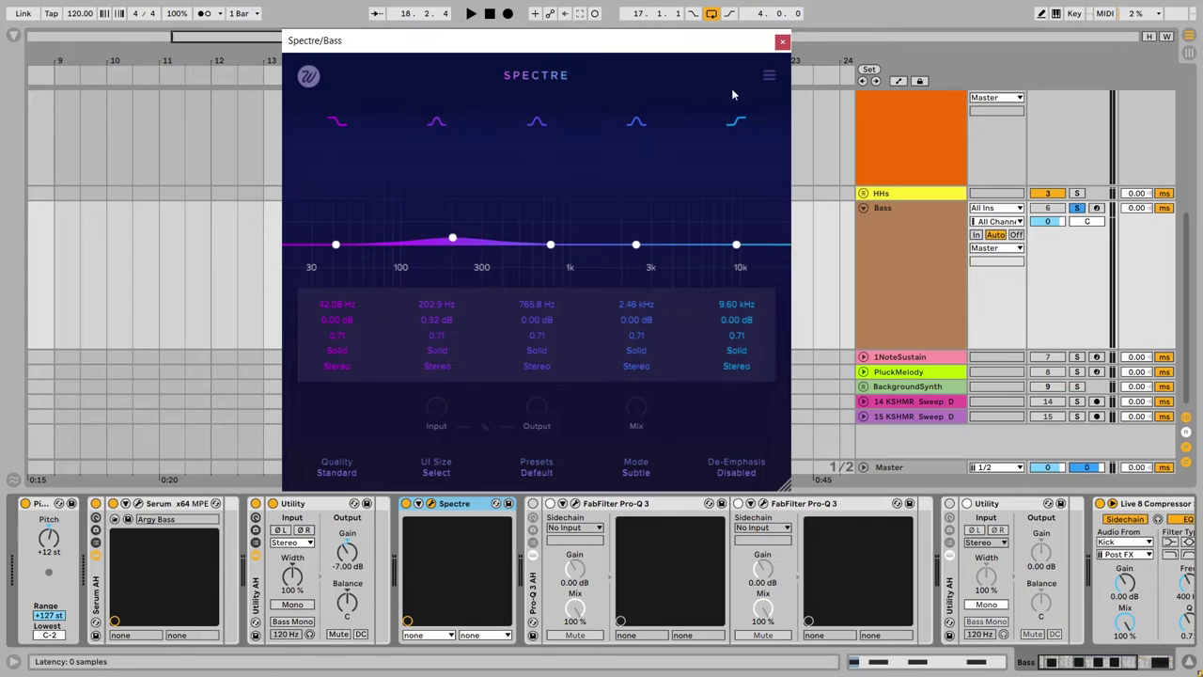
{"action": "left_click", "coordinate": [430, 502]}
- Play the soloed Bass track several times from 17.1.1 to hear Spectre's effect
{"action": "key", "text": "space"}
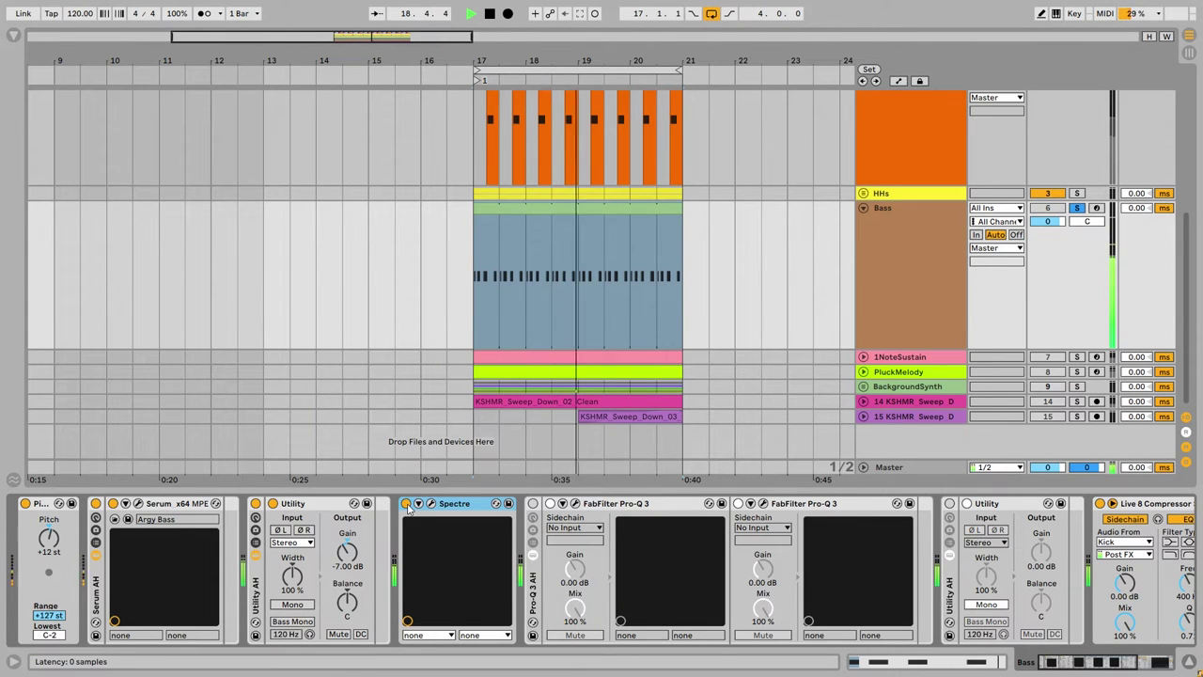
{"action": "key", "text": "space"}
{"action": "key", "text": "space"}
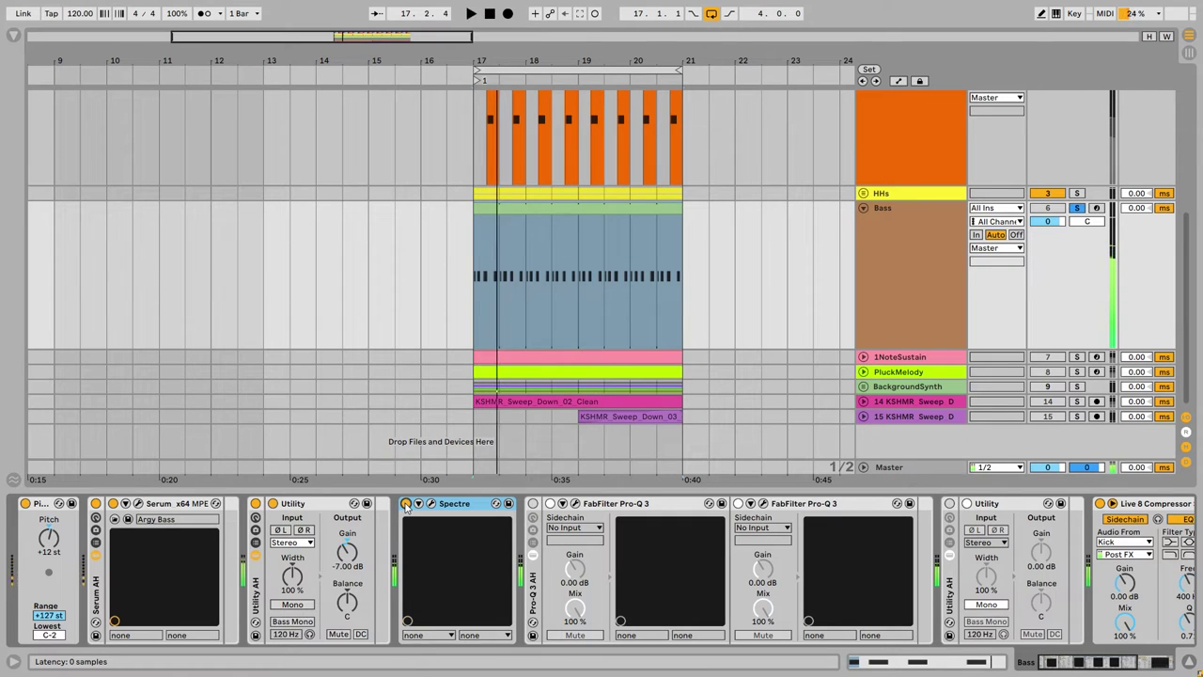
{"action": "key", "text": "space"}
{"action": "key", "text": "space"}
{"action": "key", "text": "space"}
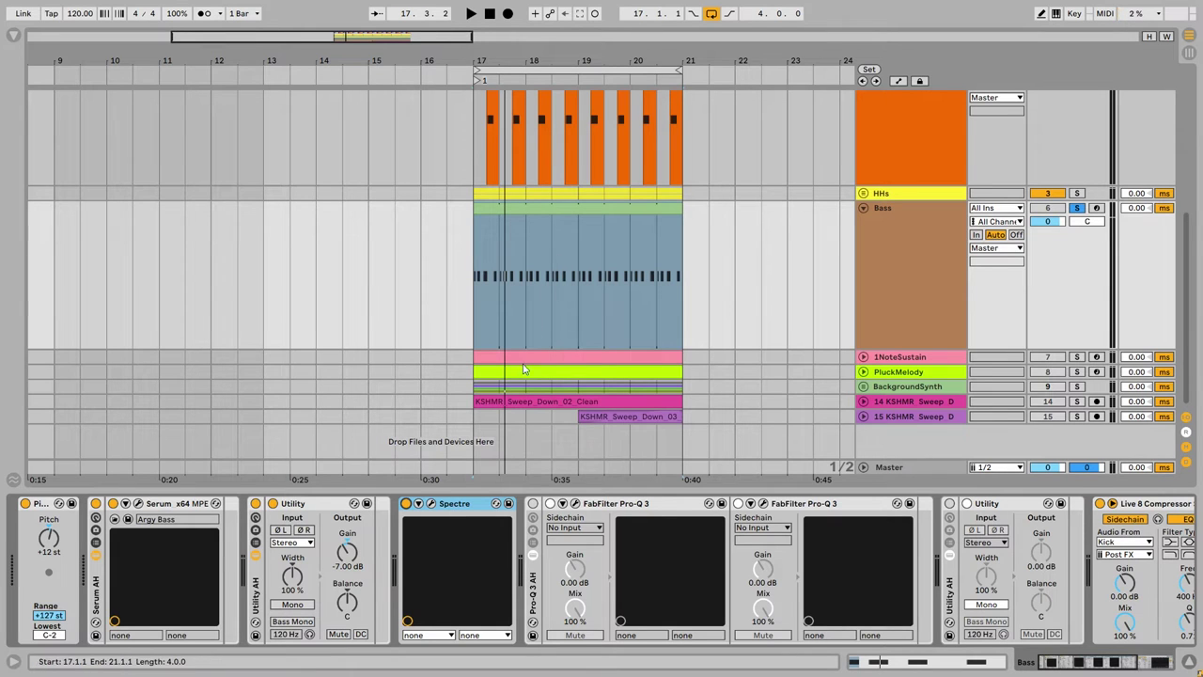
- Turn on the first FabFilter Pro-Q 3 on Bass and play the loop while viewing its high-cut curve
{"action": "left_click", "coordinate": [550, 503]}
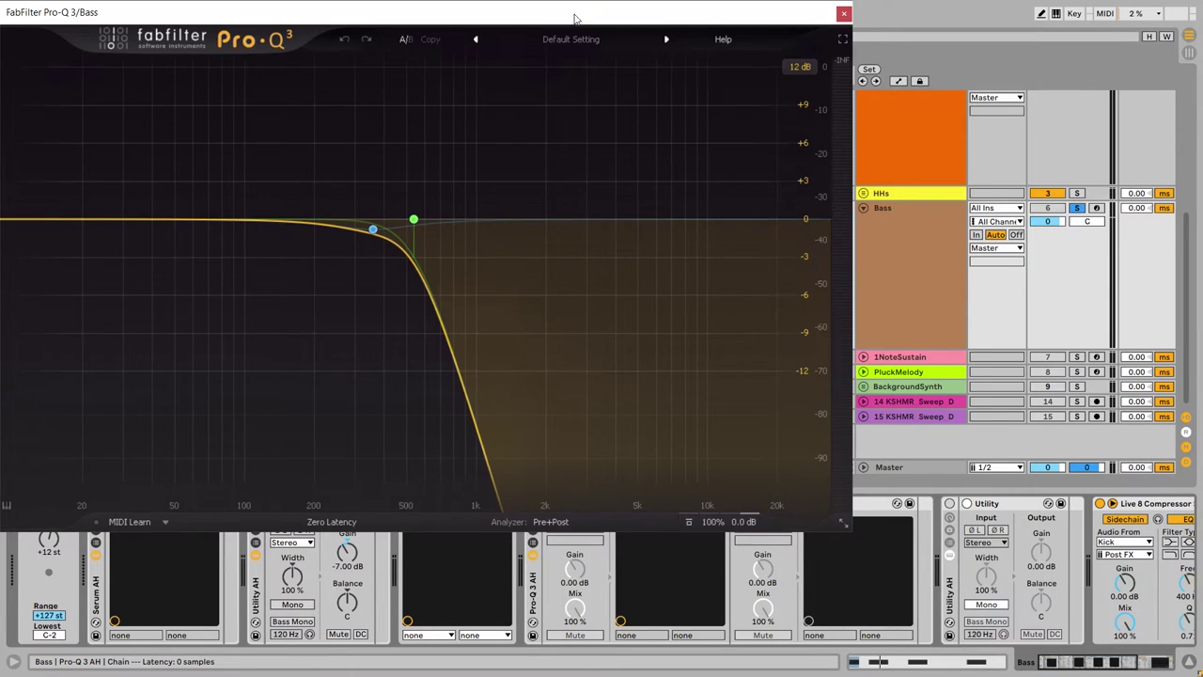
{"action": "left_click_drag", "start_coordinate": [575, 18], "coordinate": [818, 18]}
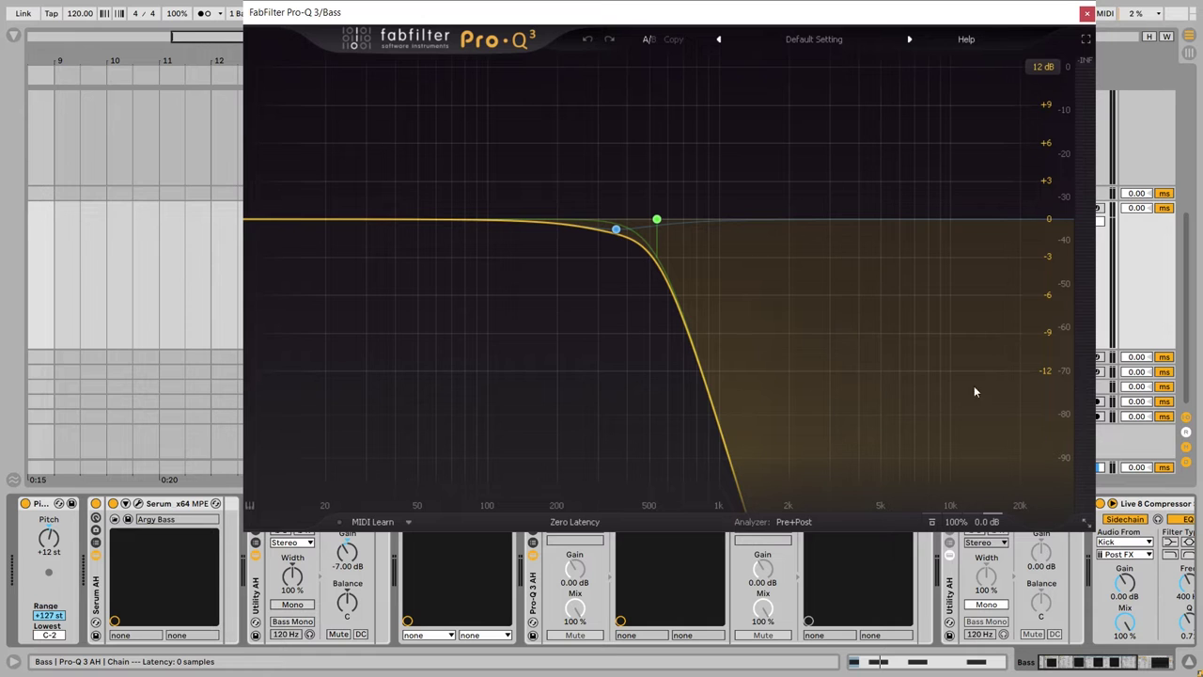
{"action": "left_click_drag", "start_coordinate": [986, 21], "coordinate": [841, 455]}
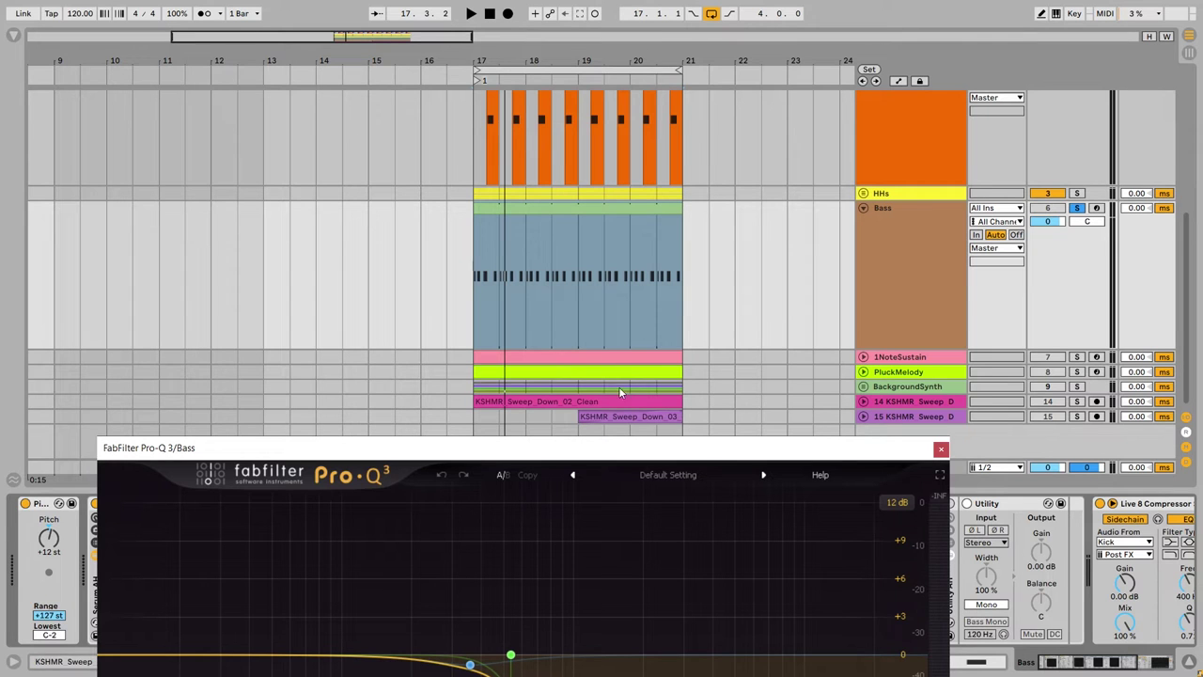
{"action": "left_click_drag", "start_coordinate": [653, 449], "coordinate": [634, 191]}
{"action": "key", "text": "space"}
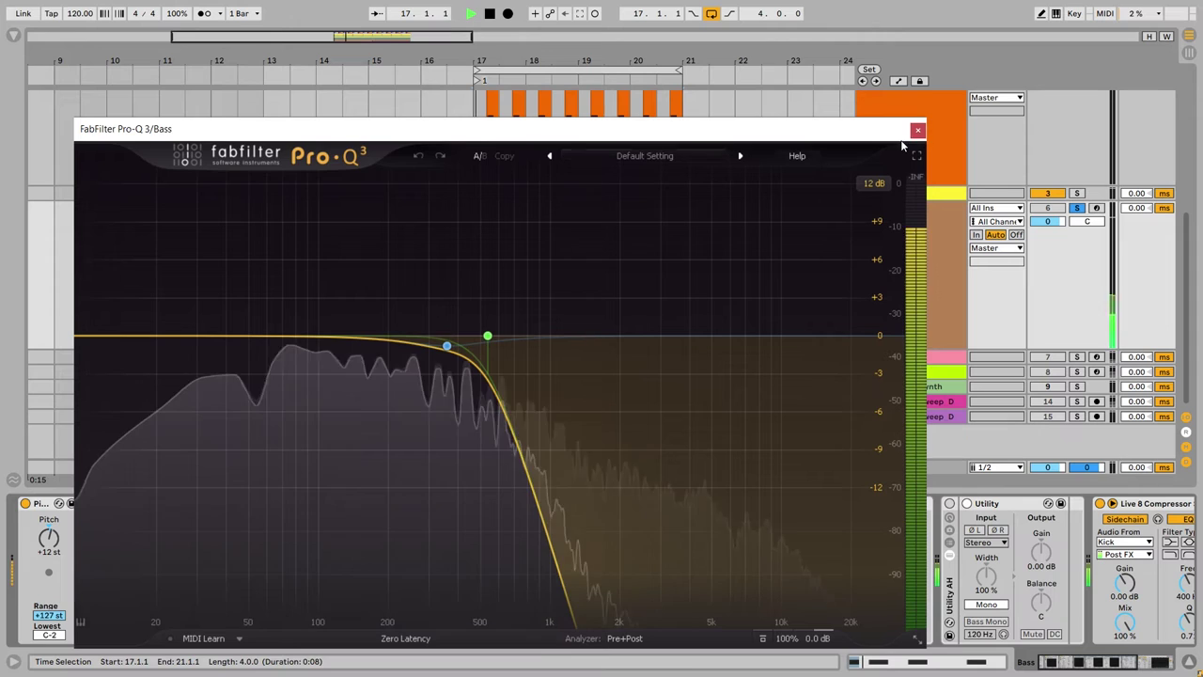
{"action": "key", "text": "ctrl+alt+p"}
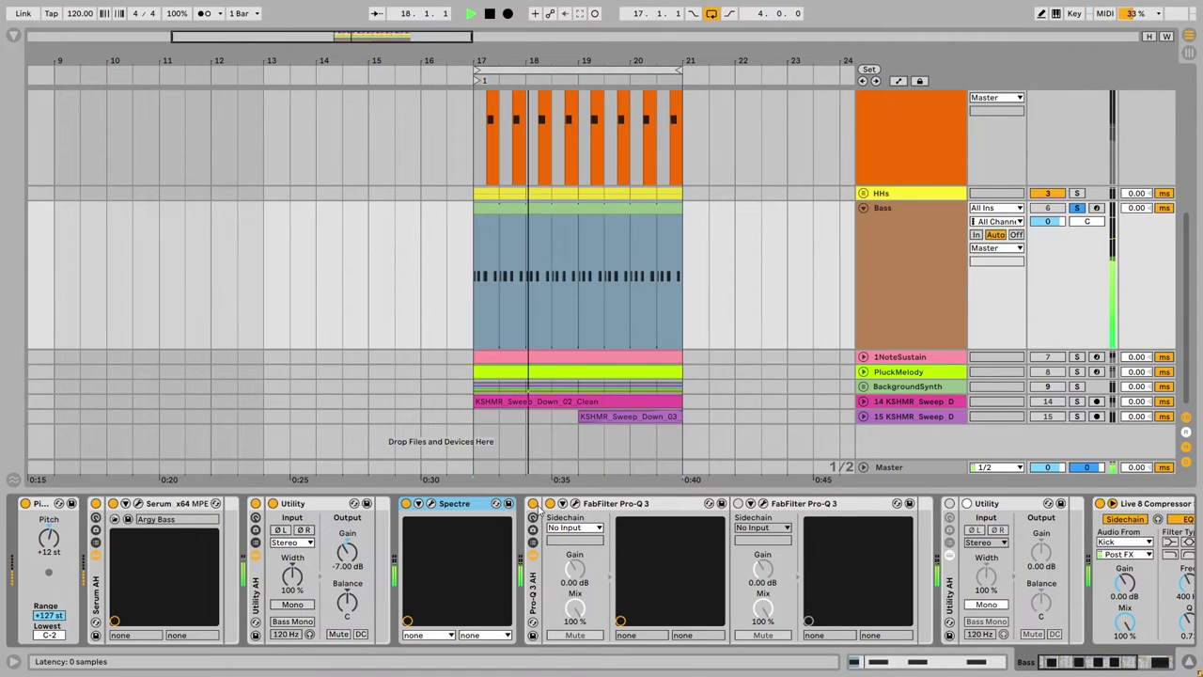
- Compare the soloed Bass with the Pro-Q 3 rack off and on, playing from 17.1.1 each time
{"action": "key", "text": "space"}
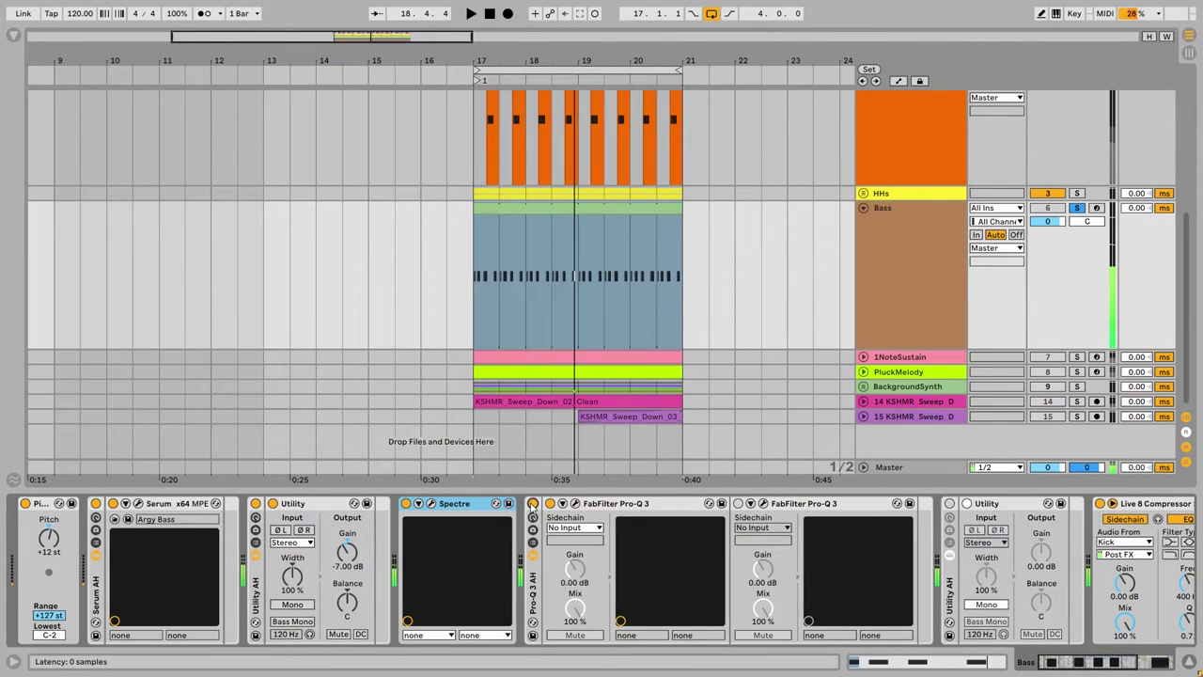
{"action": "left_click", "coordinate": [533, 505]}
{"action": "key", "text": "space"}
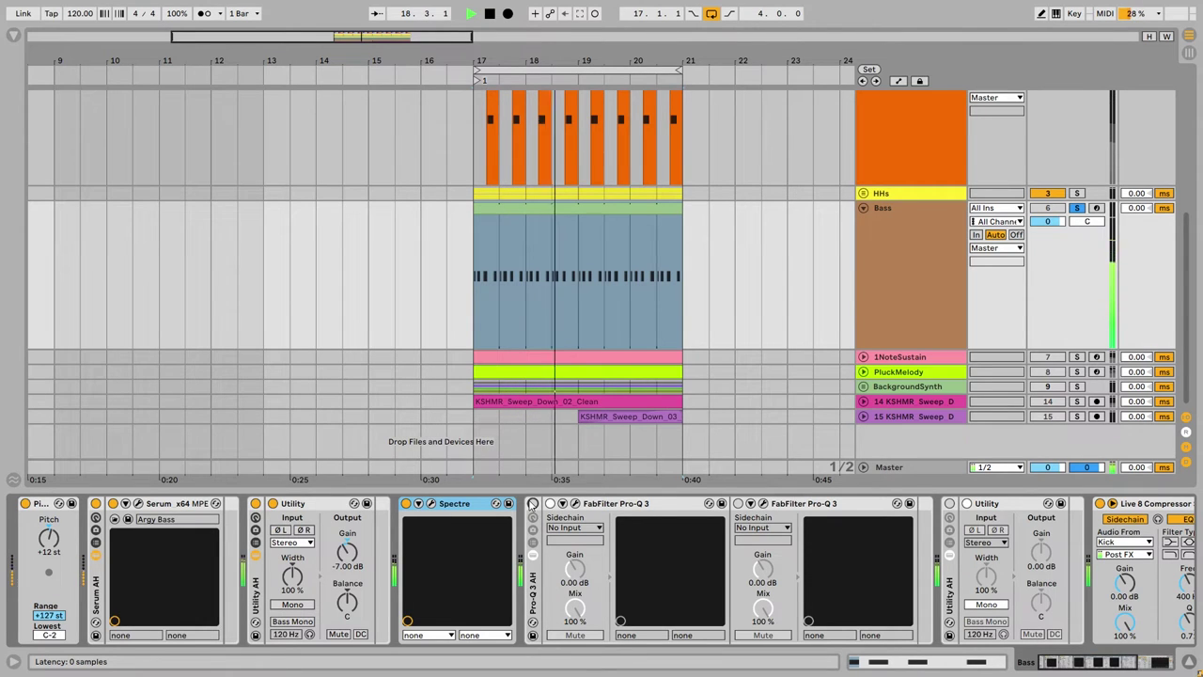
{"action": "key", "text": "space"}
{"action": "left_click", "coordinate": [533, 503]}
{"action": "key", "text": "space"}
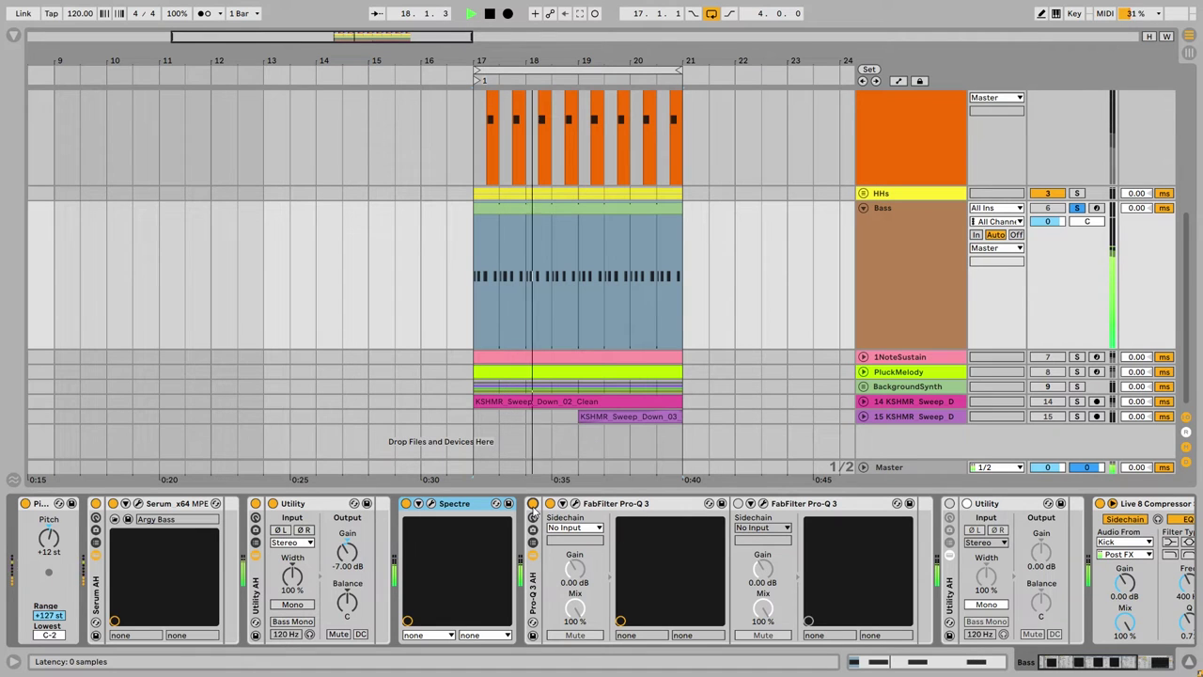
- Turn on the second Pro-Q 3, inspect its 100 Hz shelf, and turn on the Mono Utility on Bass
{"action": "left_click", "coordinate": [762, 503]}
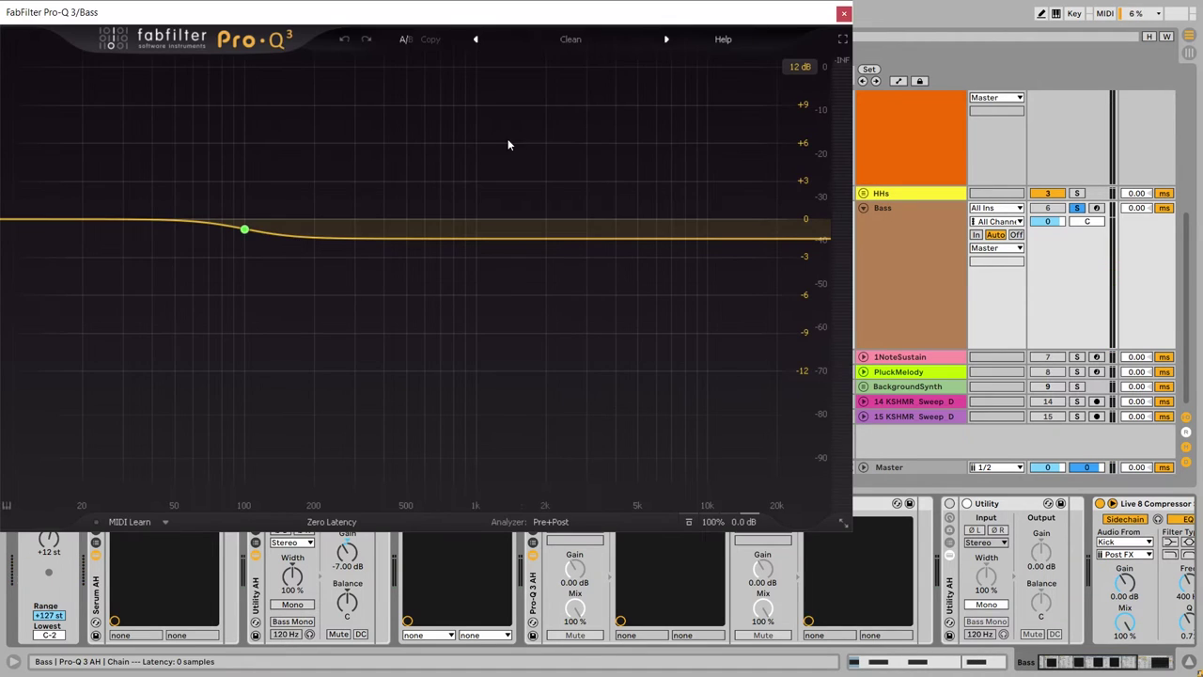
{"action": "left_click_drag", "start_coordinate": [546, 19], "coordinate": [726, 38]}
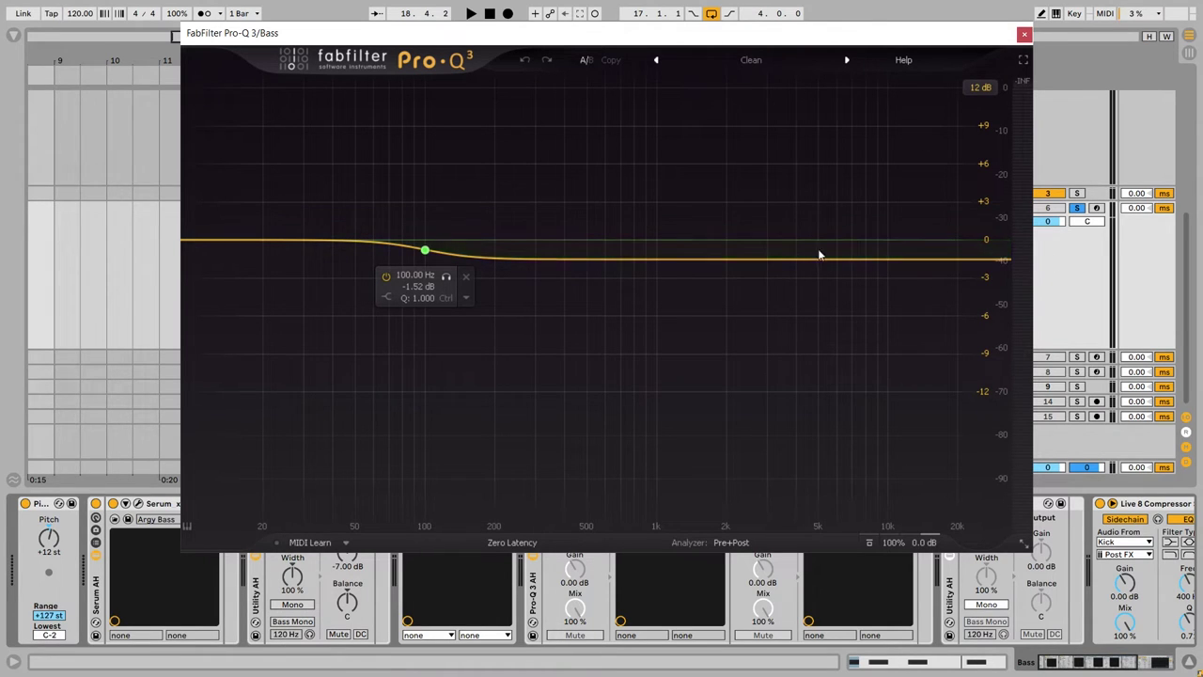
{"action": "left_click", "coordinate": [1025, 36]}
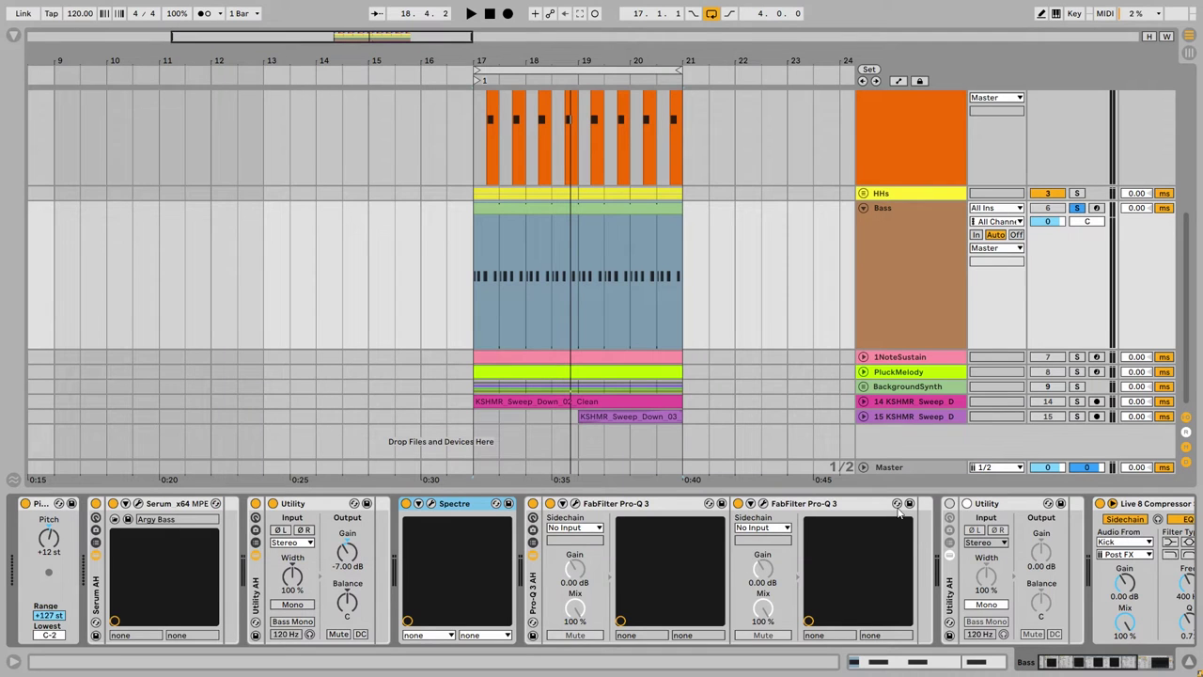
{"action": "scroll", "coordinate": [922, 537], "scroll_direction": "right", "scroll_amount": 5}
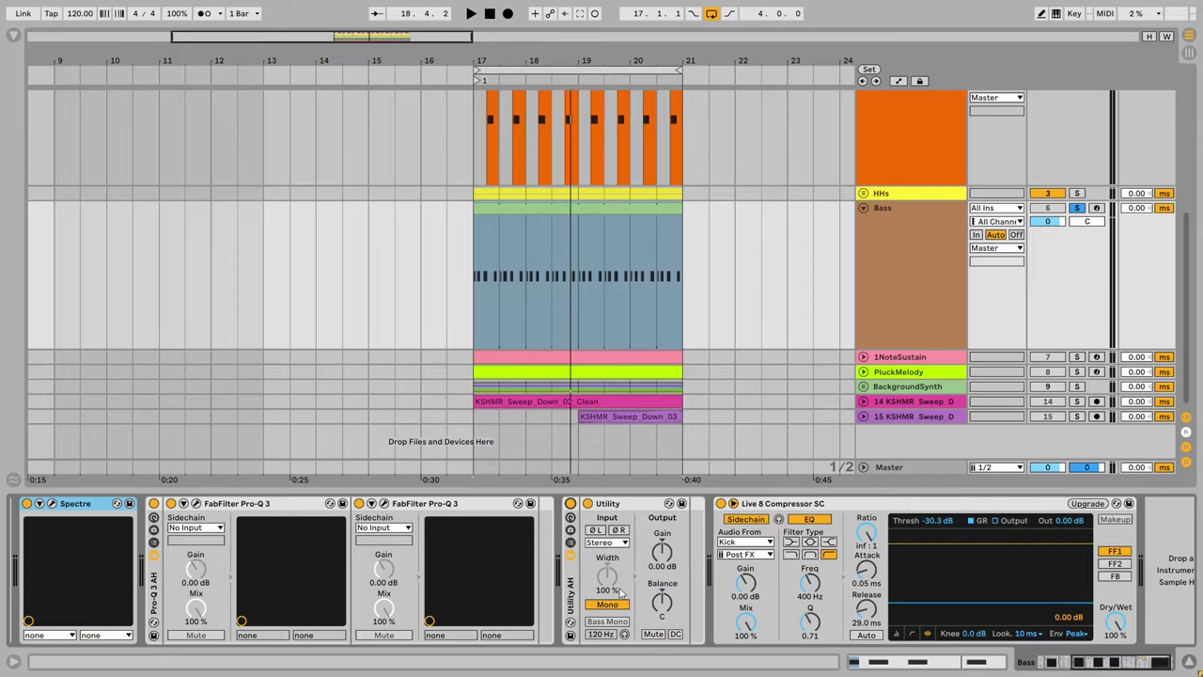
- Place the insert marker at 17.1.1, take Bass out of solo, and play it together with the drums
{"action": "left_click_drag", "start_coordinate": [410, 272], "coordinate": [735, 272]}
{"action": "scroll", "coordinate": [588, 210], "scroll_direction": "up", "scroll_amount": 3}
{"action": "mouse_move", "coordinate": [447, 150]}
{"action": "left_mouse_down"}
{"action": "mouse_move", "coordinate": [478, 150]}
{"action": "mouse_move", "coordinate": [720, 272]}
{"action": "left_mouse_up"}
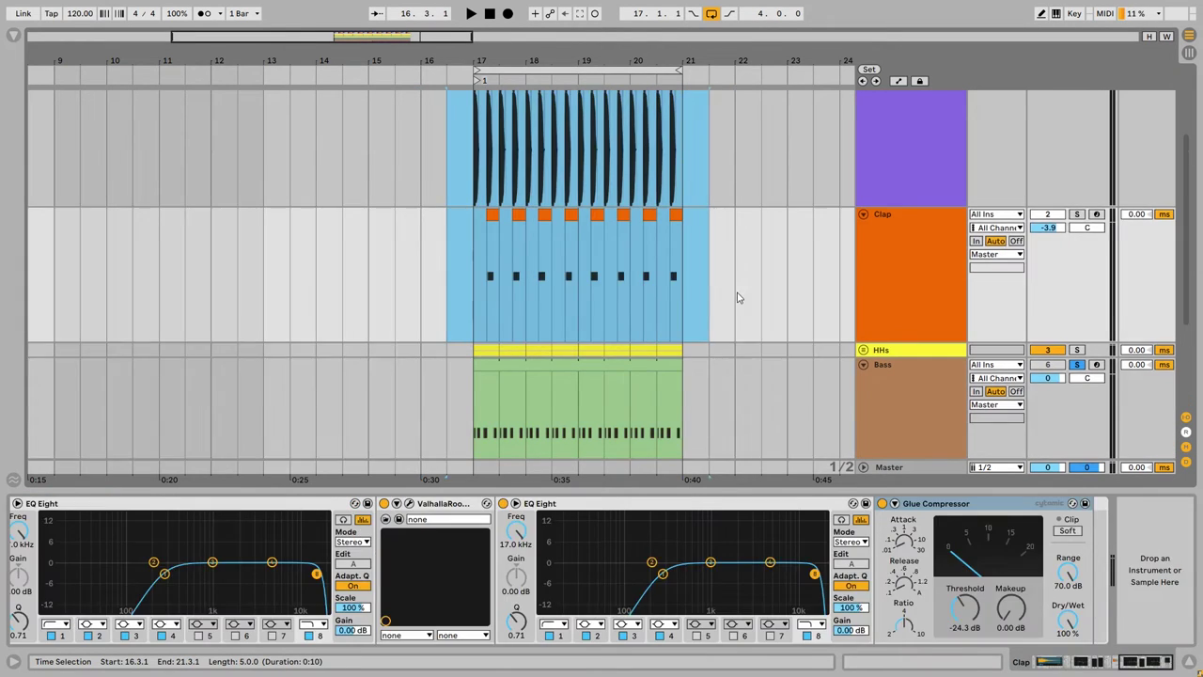
{"action": "left_click", "coordinate": [735, 414]}
{"action": "scroll", "coordinate": [735, 413], "scroll_direction": "down", "scroll_amount": 2}
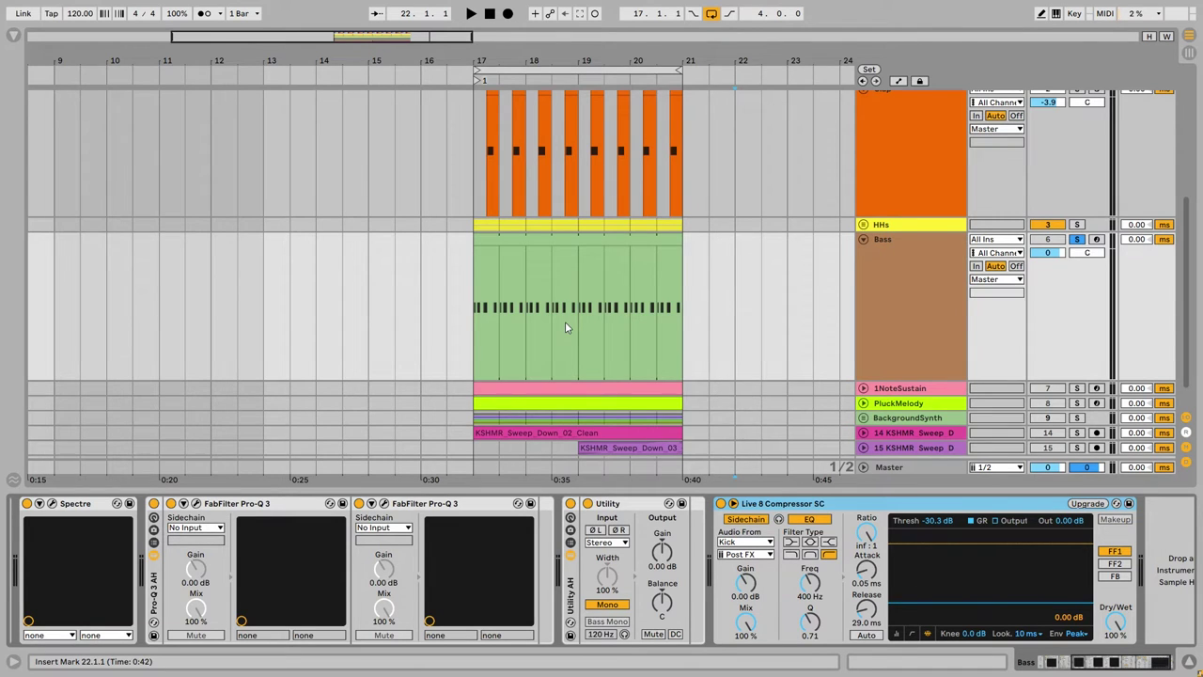
{"action": "left_click", "coordinate": [474, 284]}
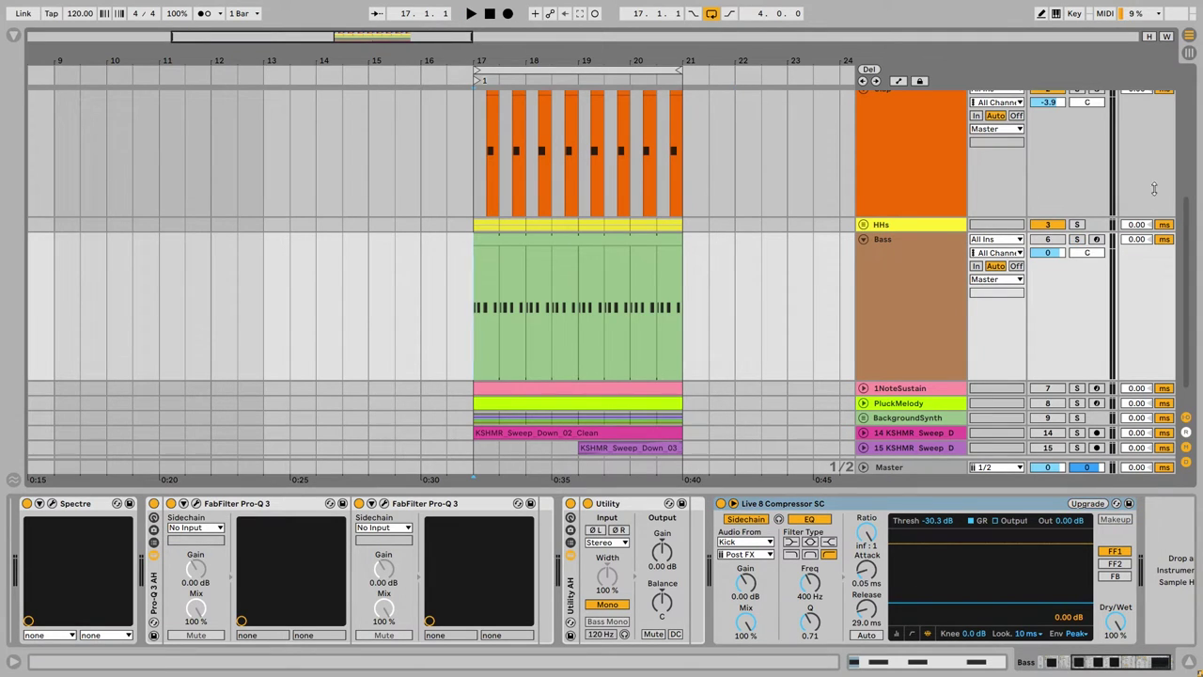
{"action": "key", "text": "space"}
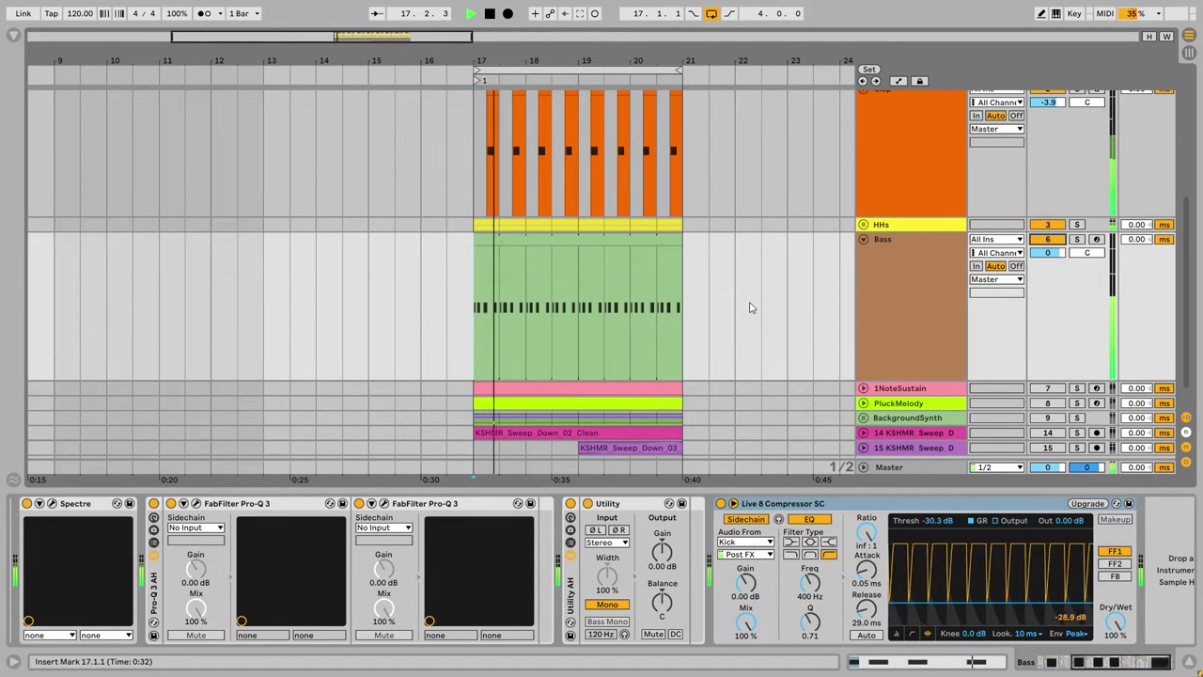
- Unfold and select the 1NoteSustain track to show its device chain, and stop playback
{"action": "scroll", "coordinate": [775, 312], "scroll_direction": "down", "scroll_amount": 1}
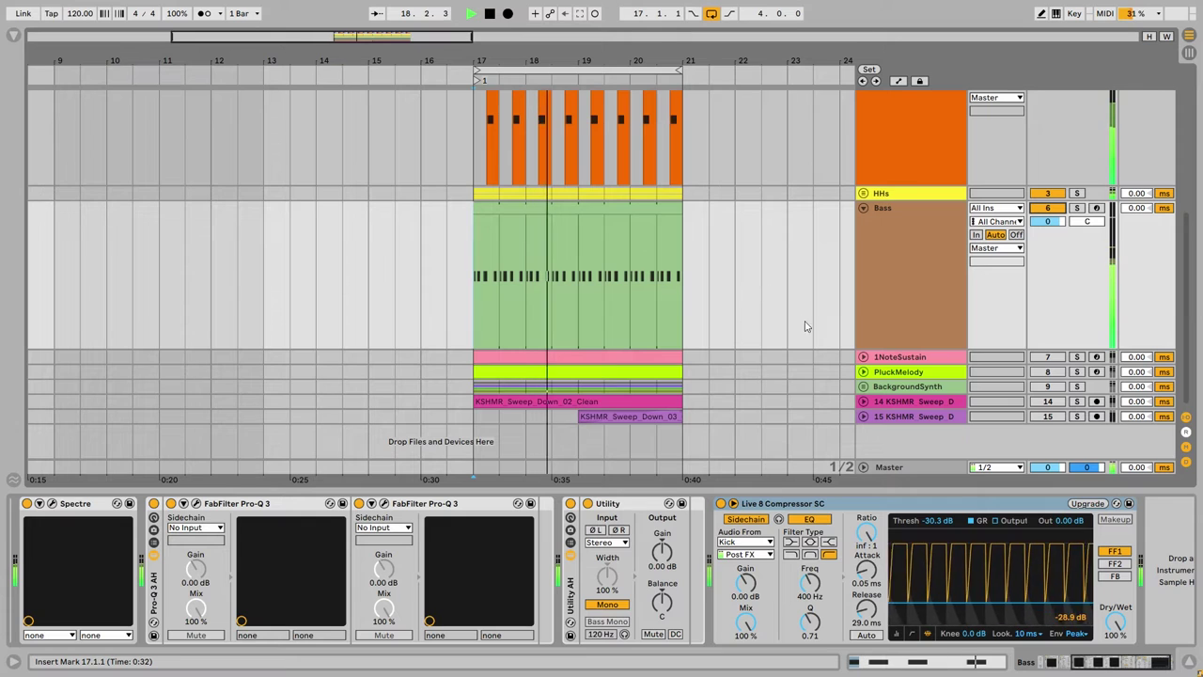
{"action": "left_click", "coordinate": [863, 356]}
{"action": "left_click", "coordinate": [926, 344]}
{"action": "key", "text": "space"}
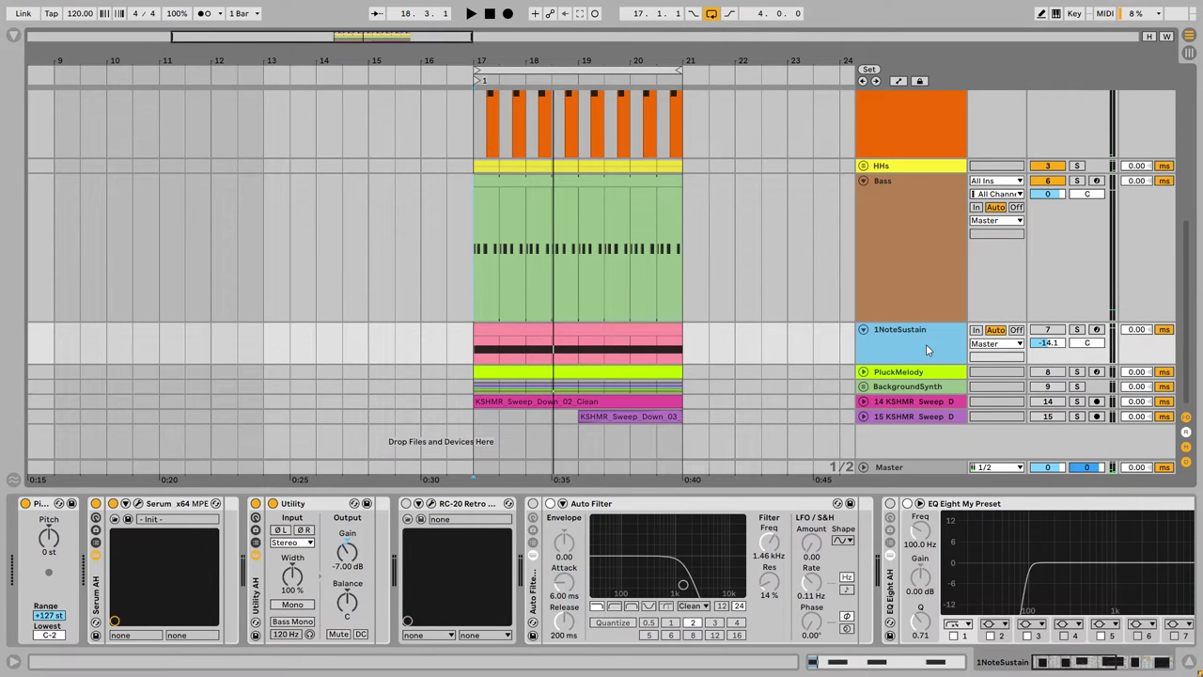
- Solo the 1NoteSustain track and play it on its own
{"action": "left_click", "coordinate": [1077, 329]}
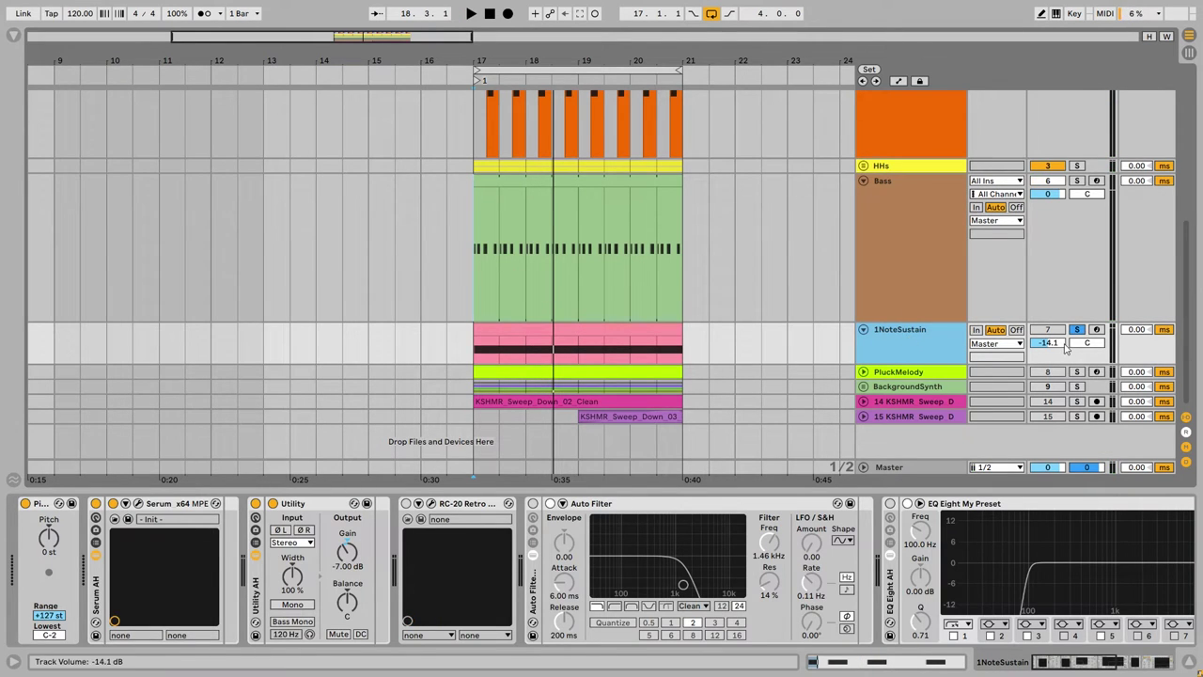
{"action": "key", "text": "space"}
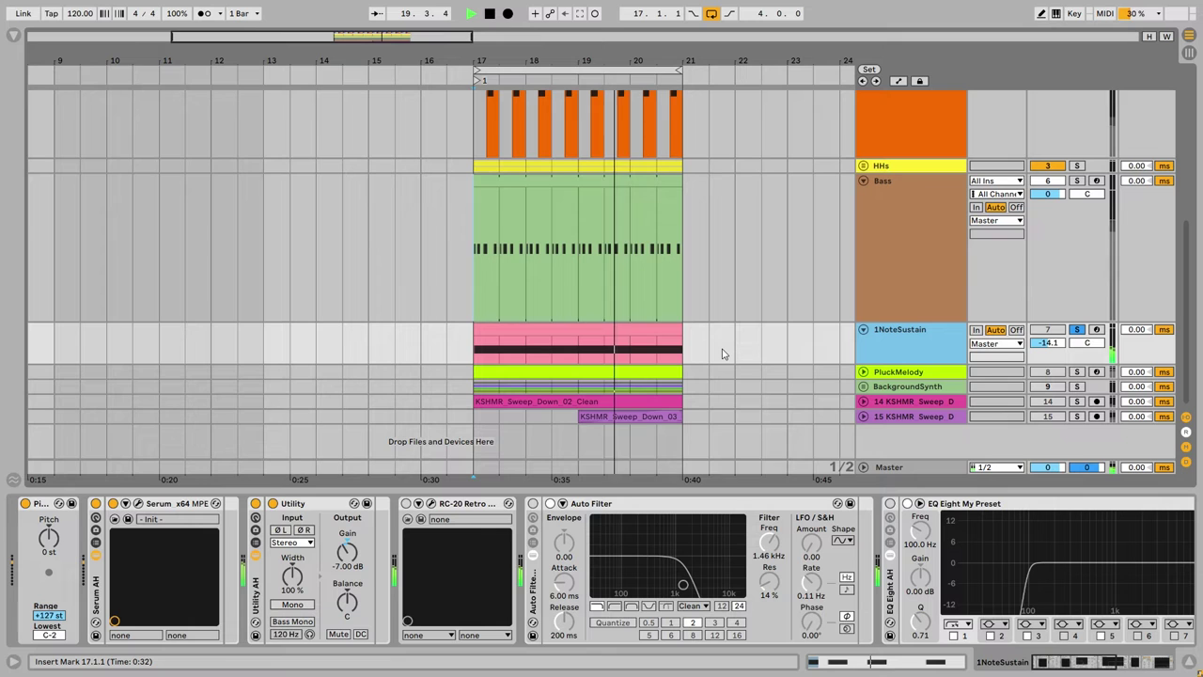
{"action": "key", "text": "space"}
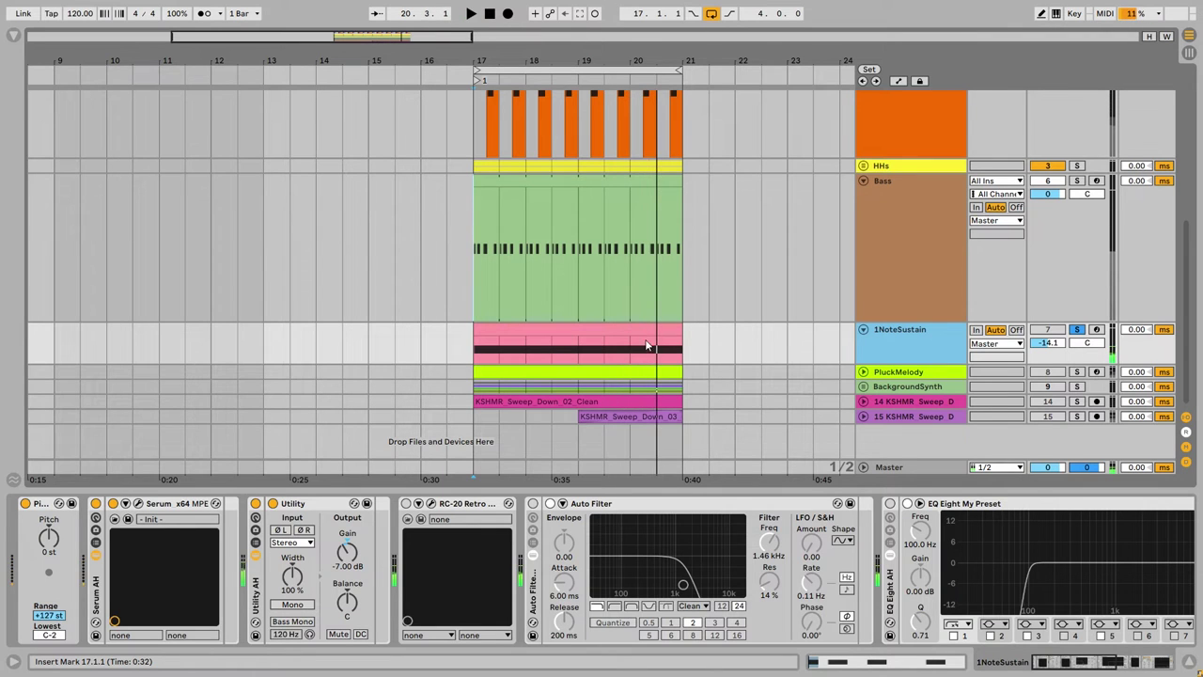
- Open the 1NoteSustain clip, examine its sustained D2 note, and return to the track's device chain
{"action": "double_click", "coordinate": [650, 347]}
{"action": "scroll", "coordinate": [379, 496], "scroll_direction": "down", "scroll_amount": 2}
{"action": "left_click_drag", "start_coordinate": [379, 493], "coordinate": [986, 577]}
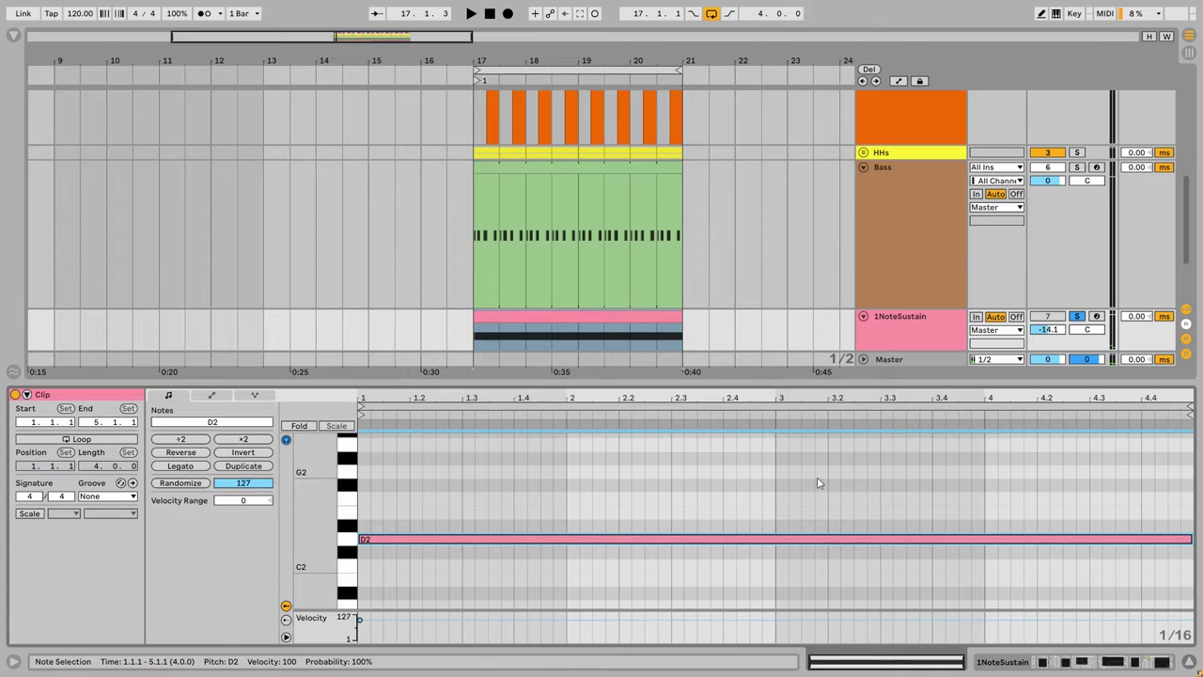
{"action": "left_click", "coordinate": [350, 541]}
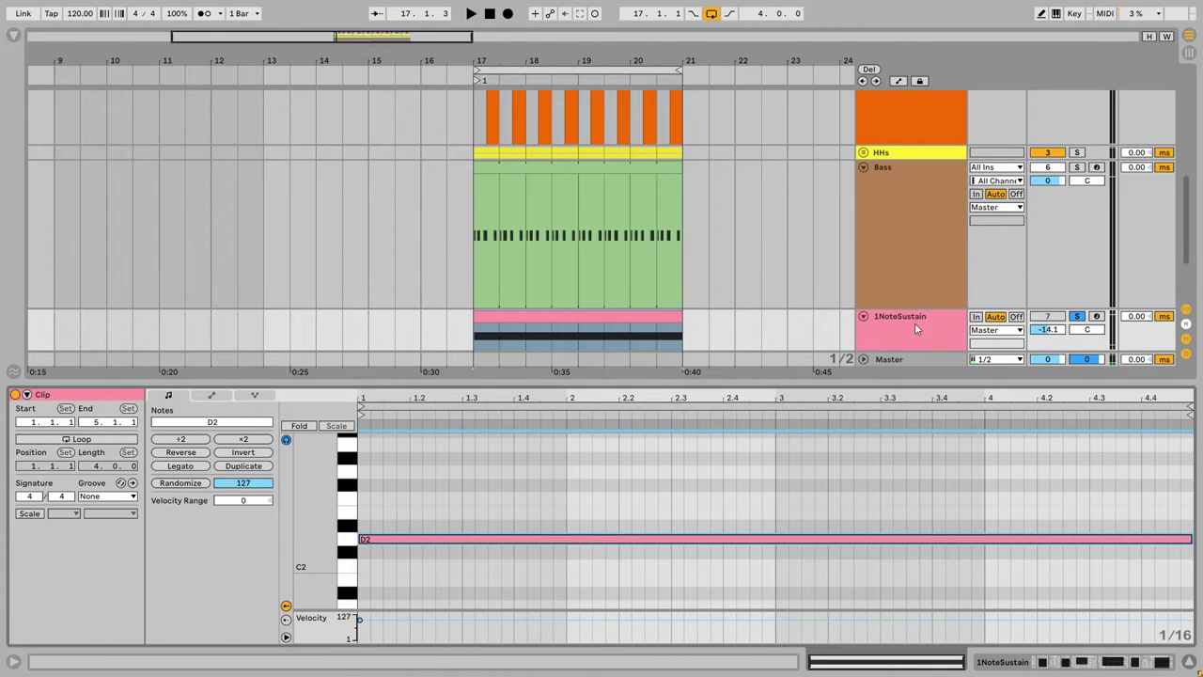
{"action": "key", "text": "shift+Tab"}
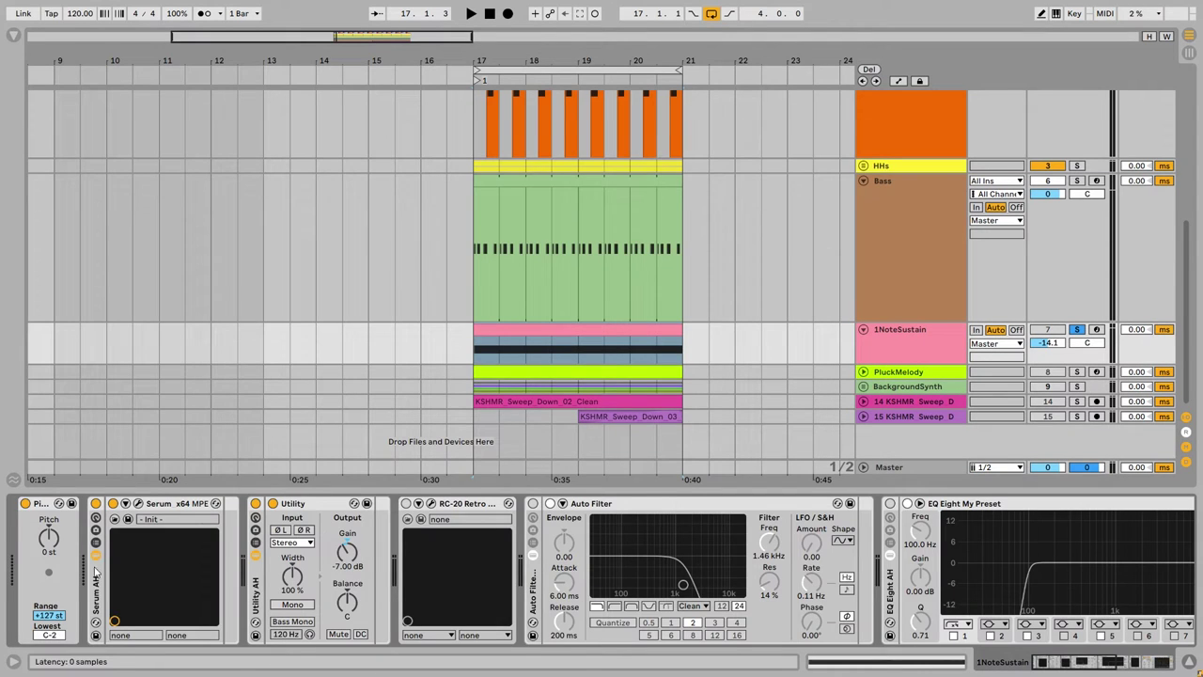
- Inspect Serum's oscillator A unison setting on 1NoteSustain, and play the soloed track from 17.1.1
{"action": "left_click", "coordinate": [138, 503]}
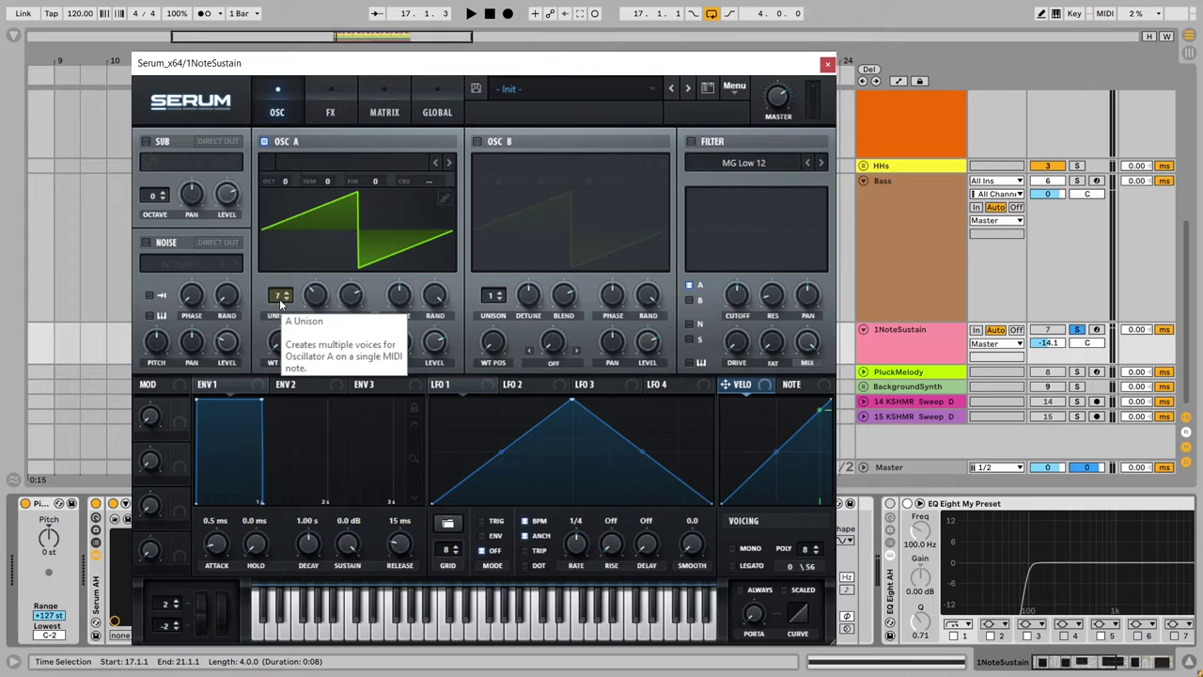
{"action": "left_click", "coordinate": [827, 64]}
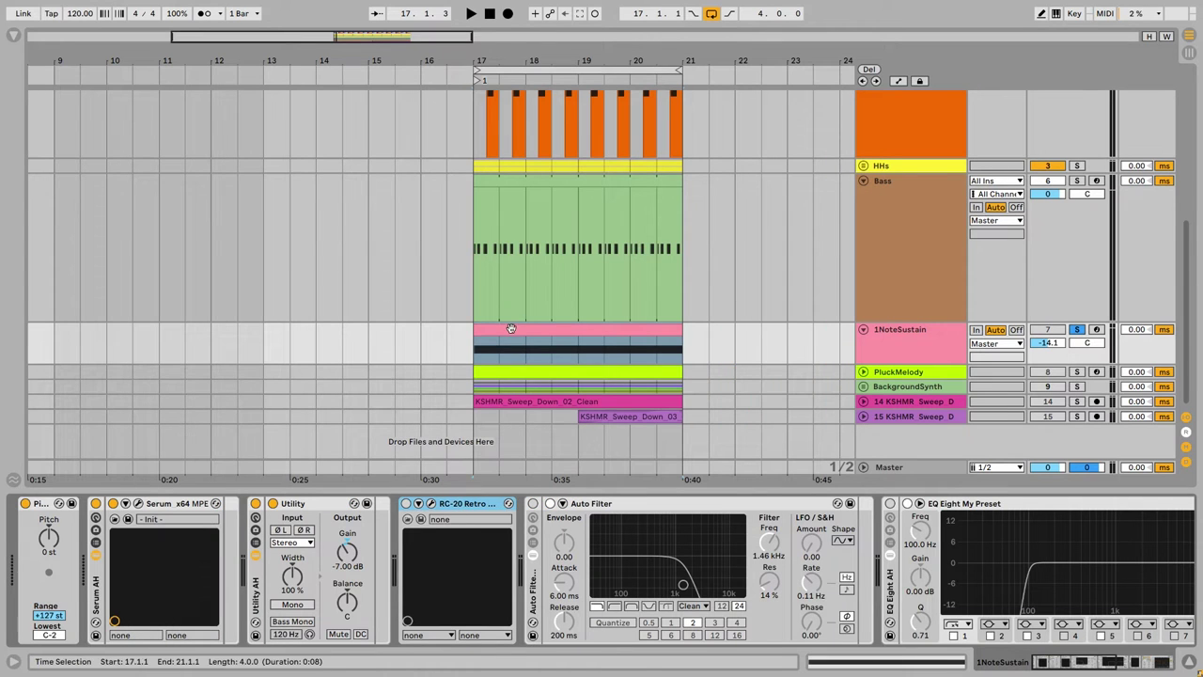
{"action": "key", "text": "space"}
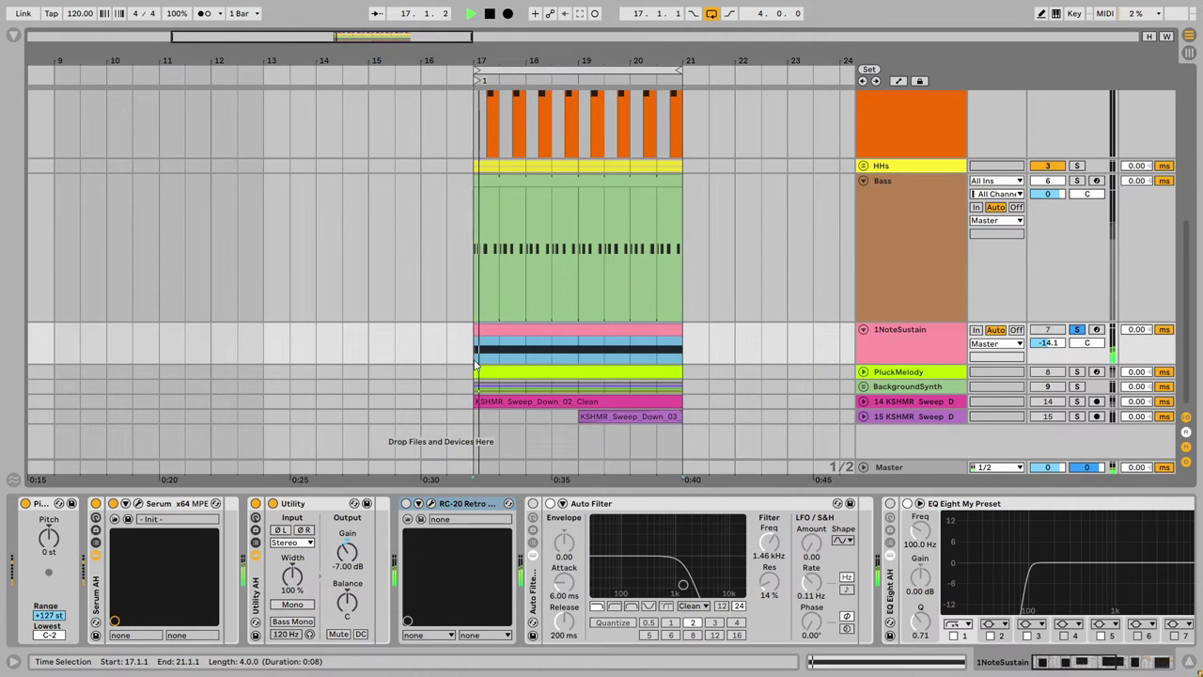
{"action": "key", "text": "space"}
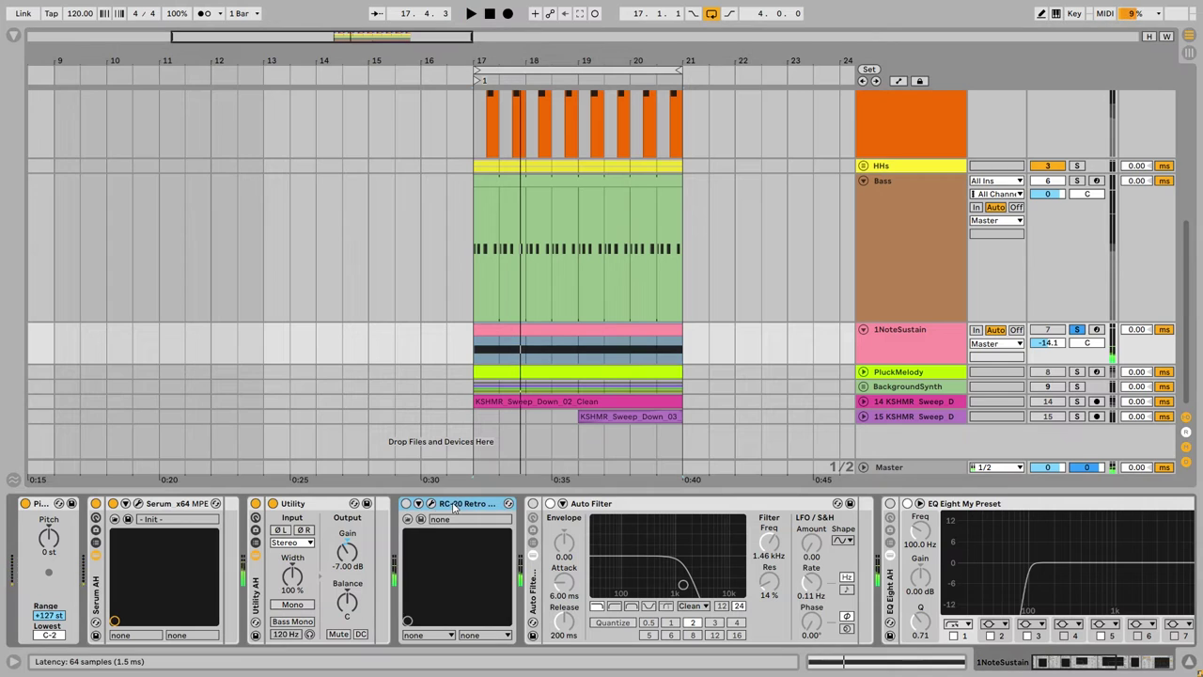
- Inspect the RC-20 Retro Color settings on 1NoteSustain, turn the effect on, and play the track with it
{"action": "left_click", "coordinate": [429, 503]}
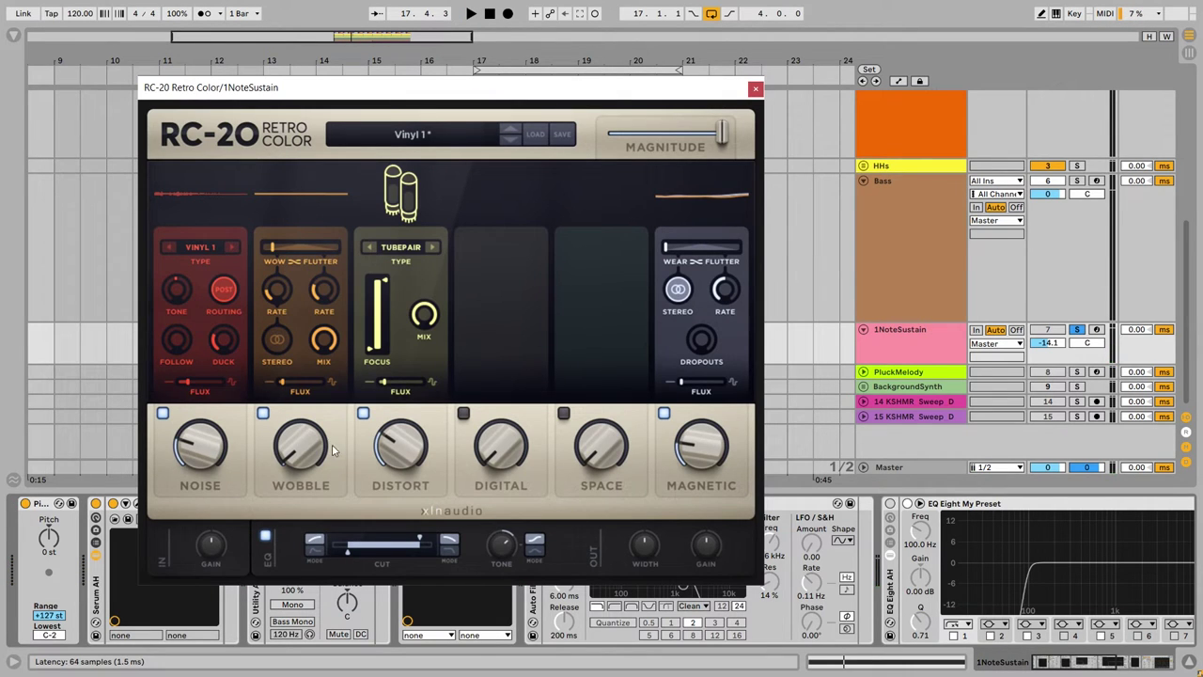
{"action": "left_click", "coordinate": [756, 90]}
{"action": "key", "text": "space"}
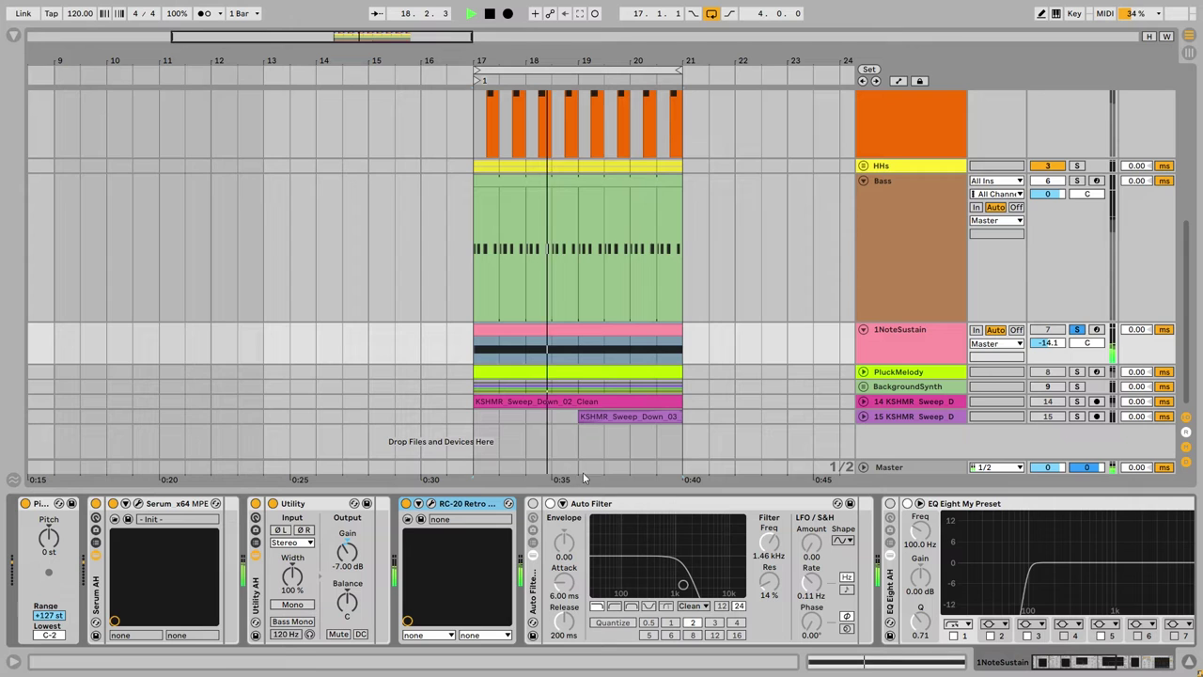
{"action": "key", "text": "space"}
- Turn on the Auto Filter rack on 1NoteSustain and play the filtered sound from 17.1.1
{"action": "left_click_drag", "start_coordinate": [707, 349], "coordinate": [551, 349]}
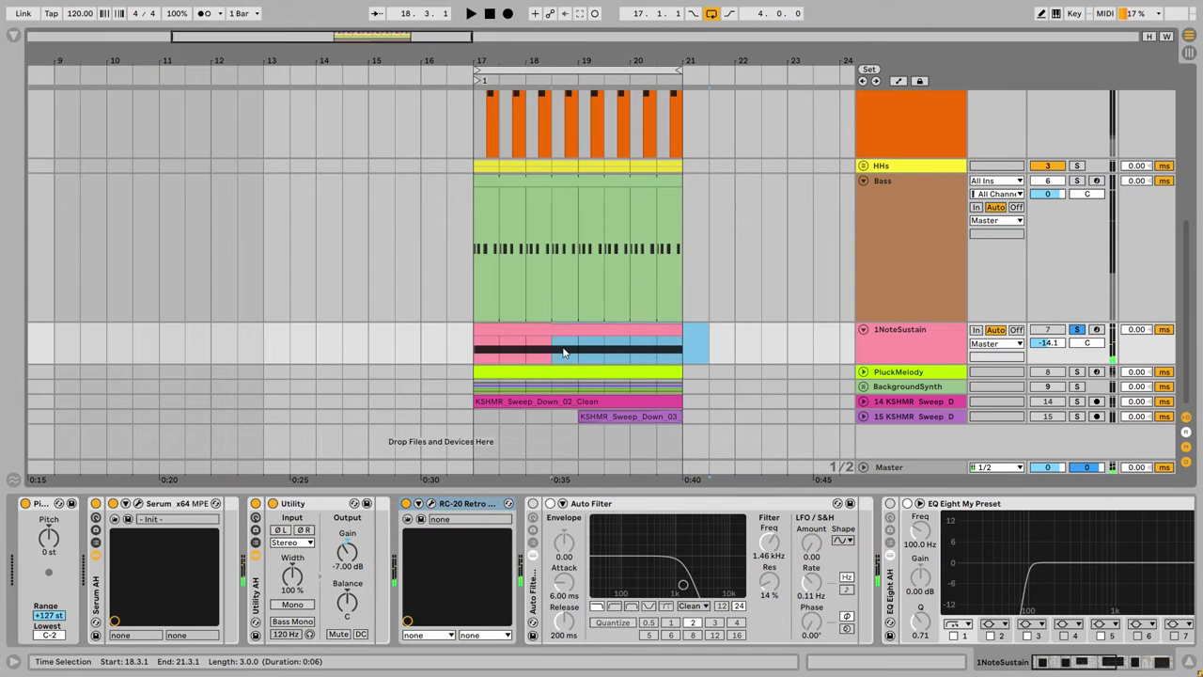
{"action": "left_click", "coordinate": [533, 504]}
{"action": "key", "text": "space"}
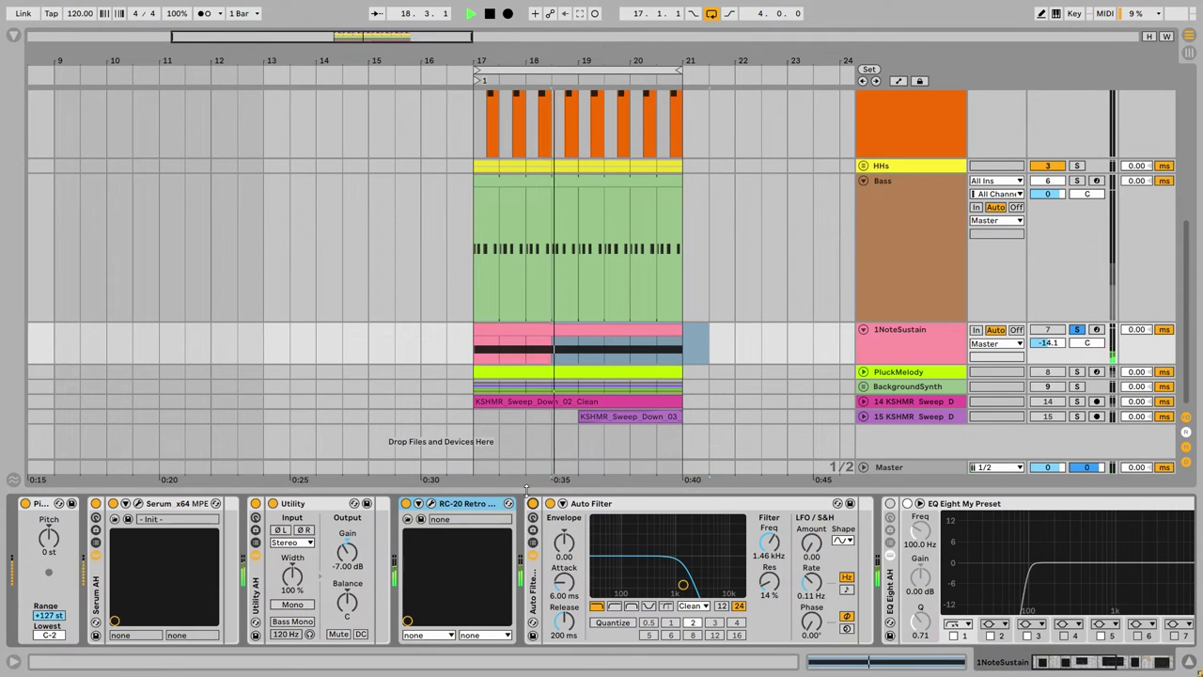
{"action": "left_click", "coordinate": [473, 355]}
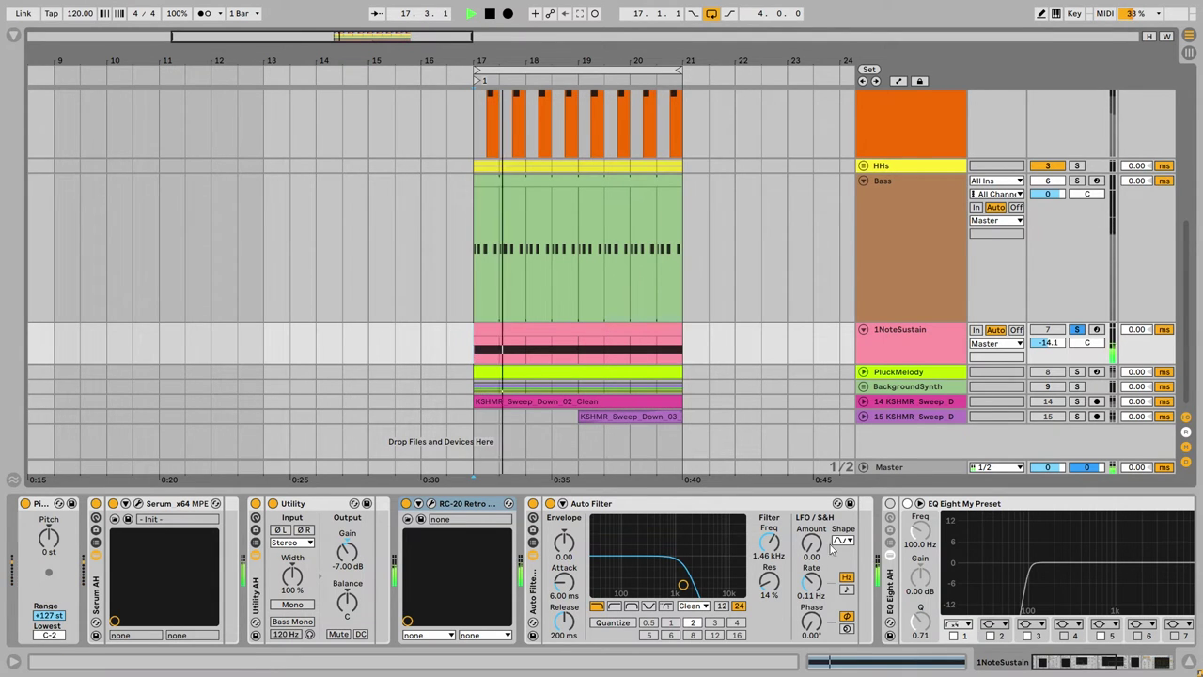
{"action": "scroll", "coordinate": [478, 602], "scroll_direction": "right", "scroll_amount": 5}
{"action": "key", "text": "space"}
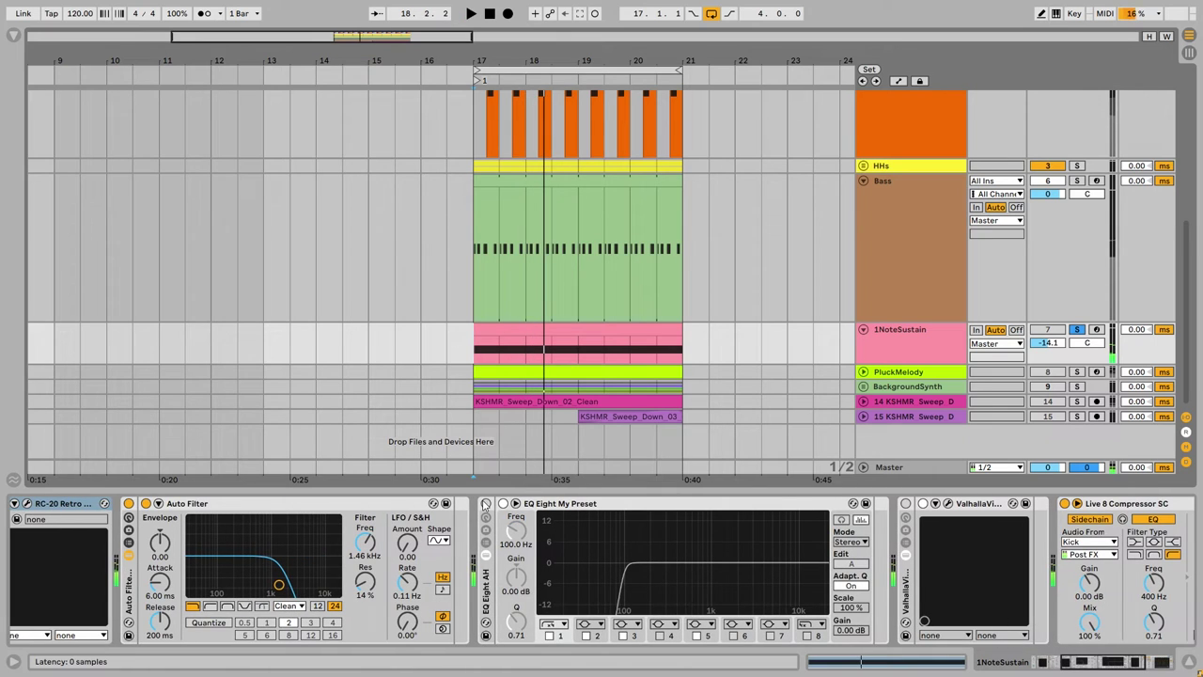
- Turn on the EQ Eight and ValhallaVintageVerb racks on 1NoteSustain, inspect the reverb's settings, and play the result
{"action": "left_click", "coordinate": [775, 536]}
{"action": "scroll", "coordinate": [774, 537], "scroll_direction": "right", "scroll_amount": 5}
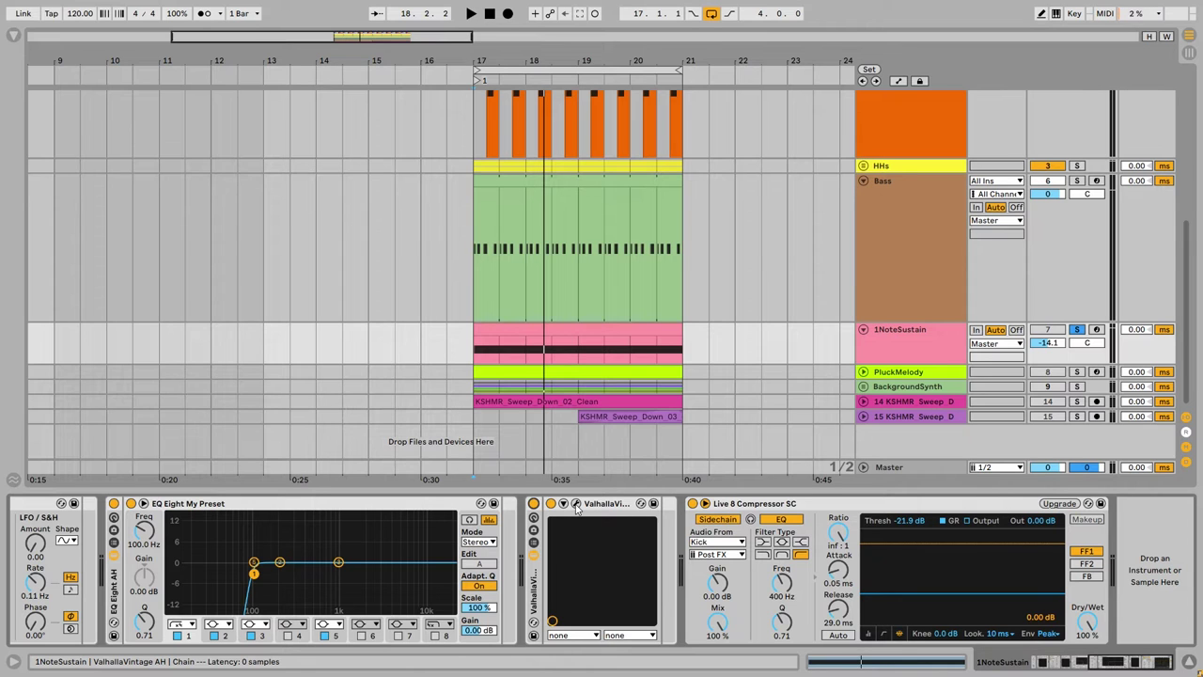
{"action": "left_click", "coordinate": [575, 504]}
{"action": "key", "text": "space"}
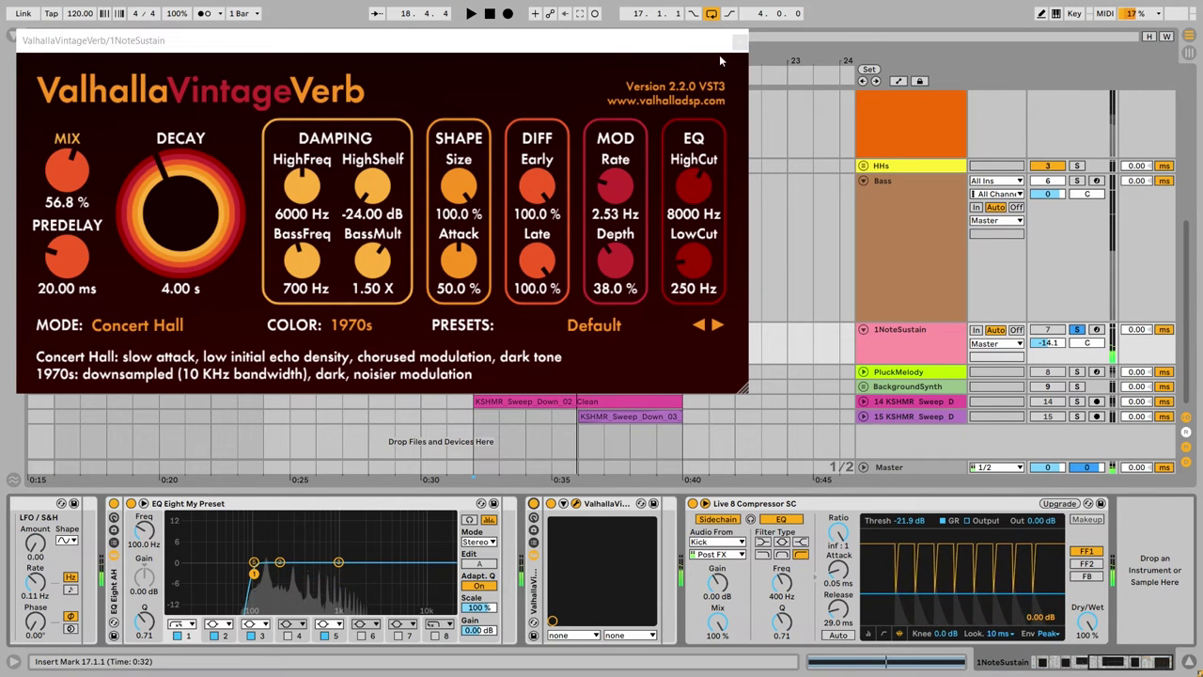
{"action": "left_click", "coordinate": [740, 41]}
{"action": "key", "text": "space"}
- Take 1NoteSustain out of solo, enlarge its track, and play it together with the drums and bass
{"action": "left_click", "coordinate": [929, 377]}
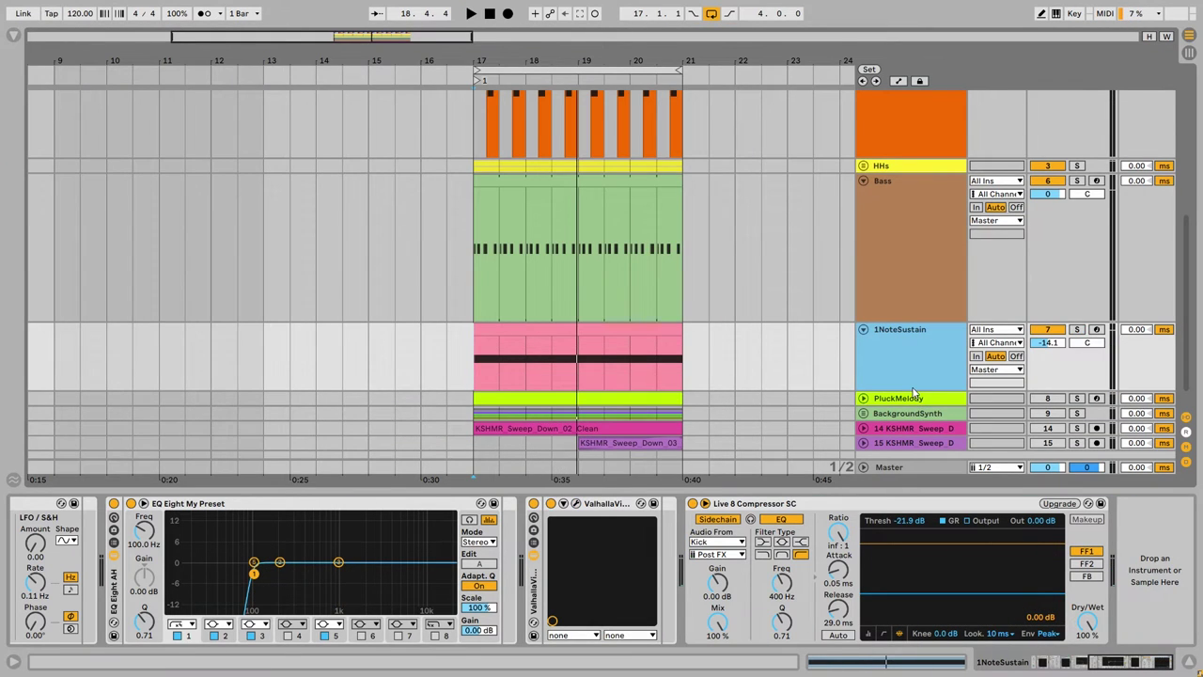
{"action": "key", "text": "space"}
{"action": "scroll", "coordinate": [817, 348], "scroll_direction": "down", "scroll_amount": 3}
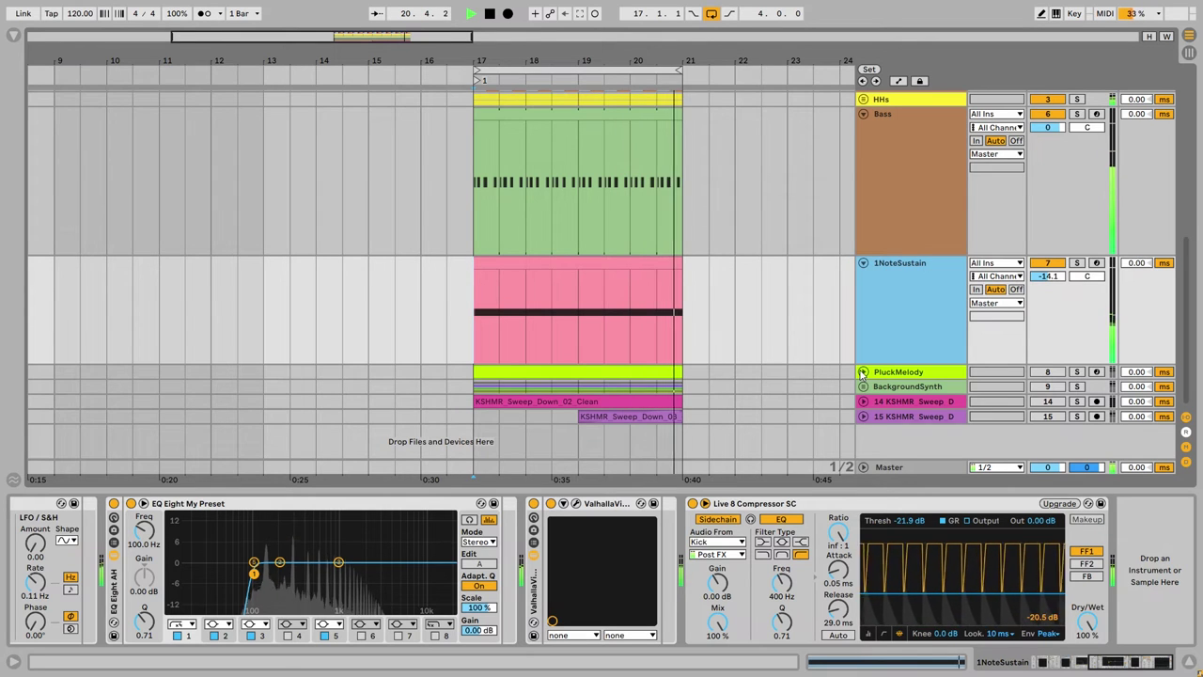
{"action": "key", "text": "space"}
- Unfold PluckMelody, place the insert marker at 17.1.1, and inspect Serum with oscillator A's waveform in the 2D view
{"action": "left_click", "coordinate": [862, 373]}
{"action": "left_click", "coordinate": [474, 341]}
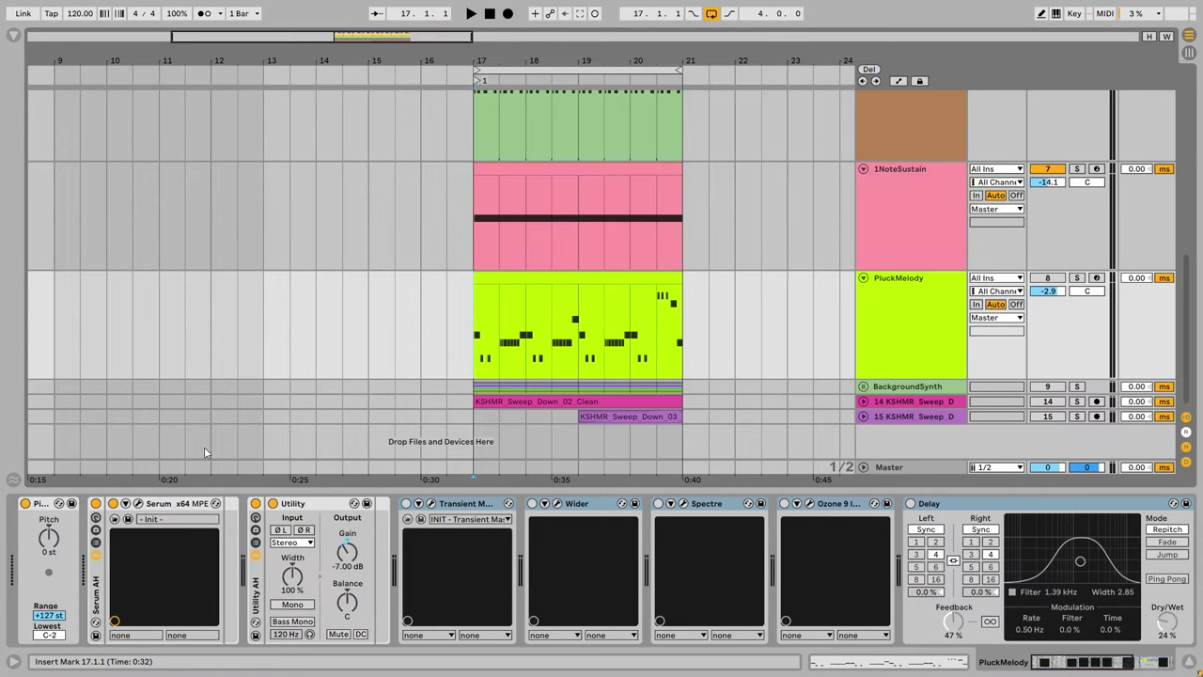
{"action": "left_click", "coordinate": [138, 502]}
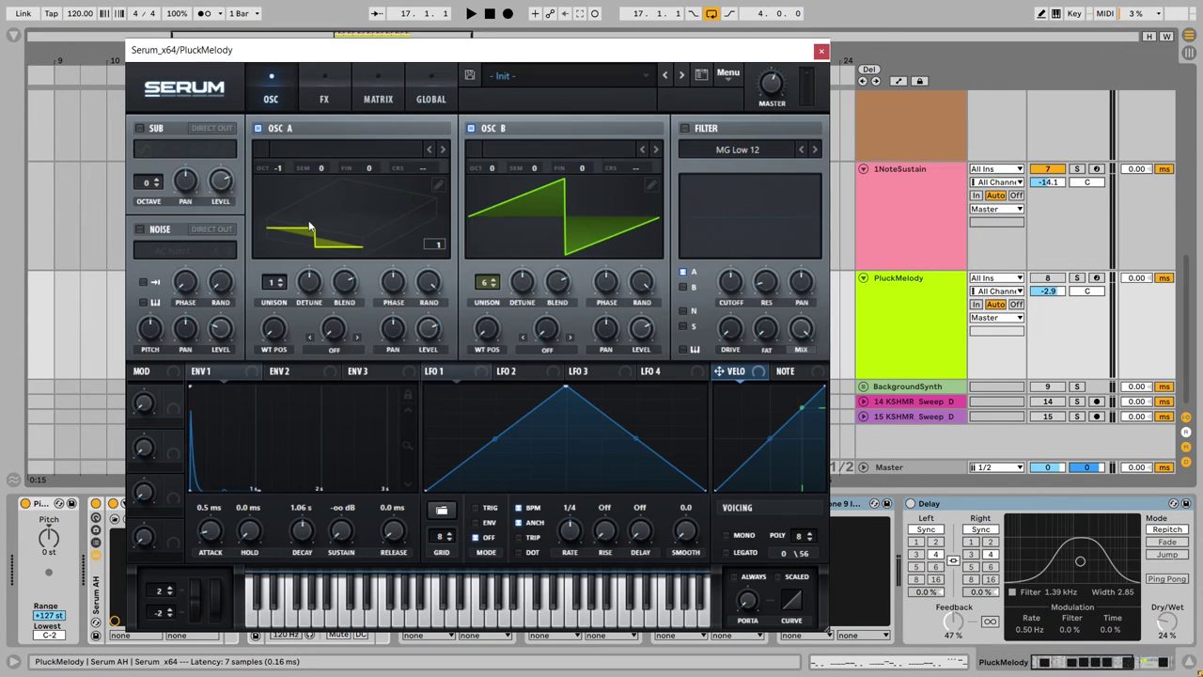
{"action": "left_click", "coordinate": [269, 252]}
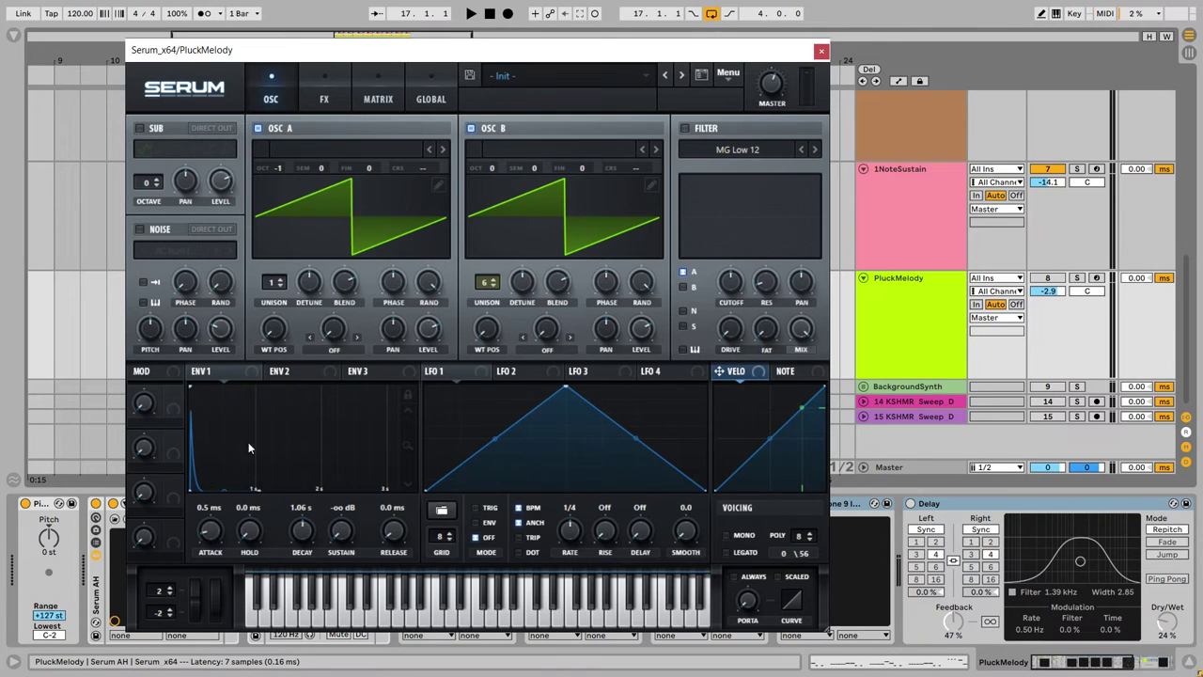
- Solo PluckMelody, play it from 17.1.1 without its effects, and close the Serum window
{"action": "left_click", "coordinate": [909, 334]}
{"action": "key", "text": "space"}
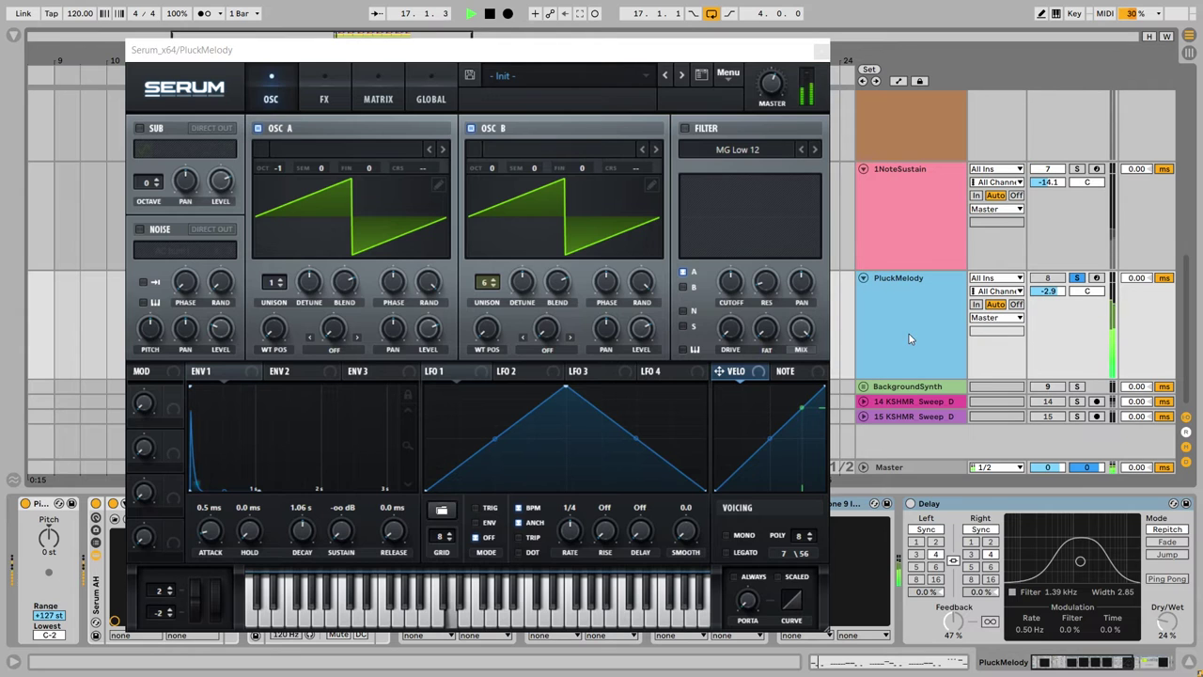
{"action": "left_click", "coordinate": [820, 49]}
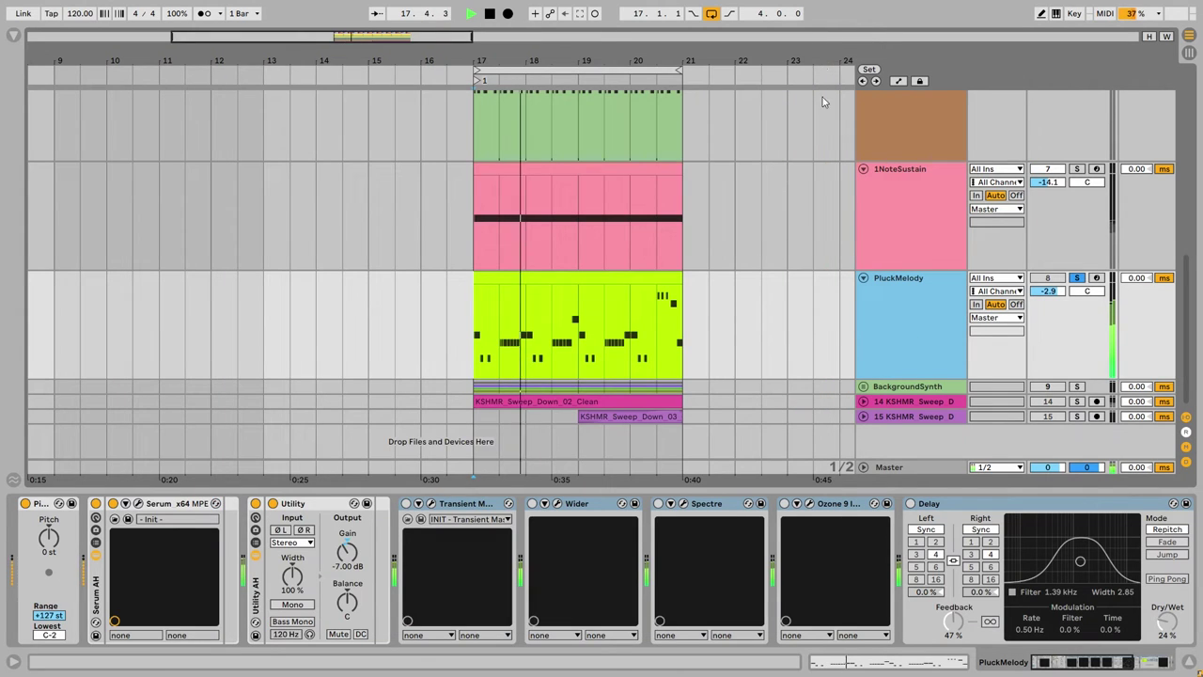
{"action": "left_click", "coordinate": [476, 505]}
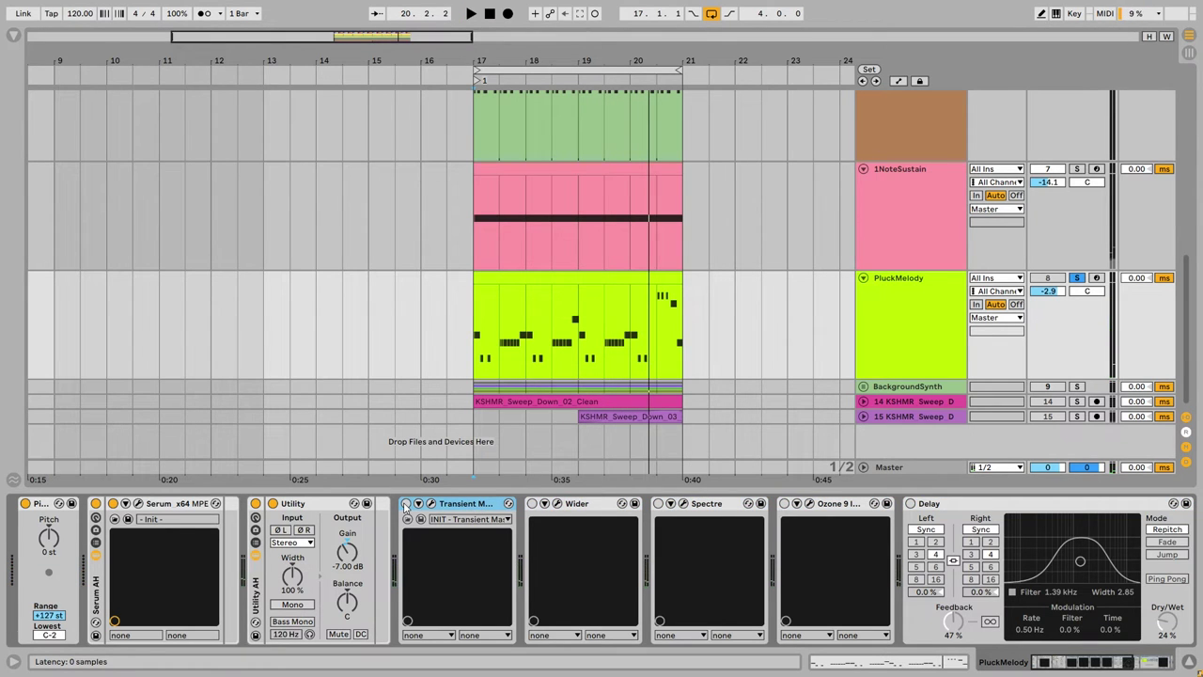
- Turn on Transient Master on PluckMelody, play from 17.1.1, and inspect its attack amount
{"action": "left_click", "coordinate": [407, 504]}
{"action": "key", "text": "space"}
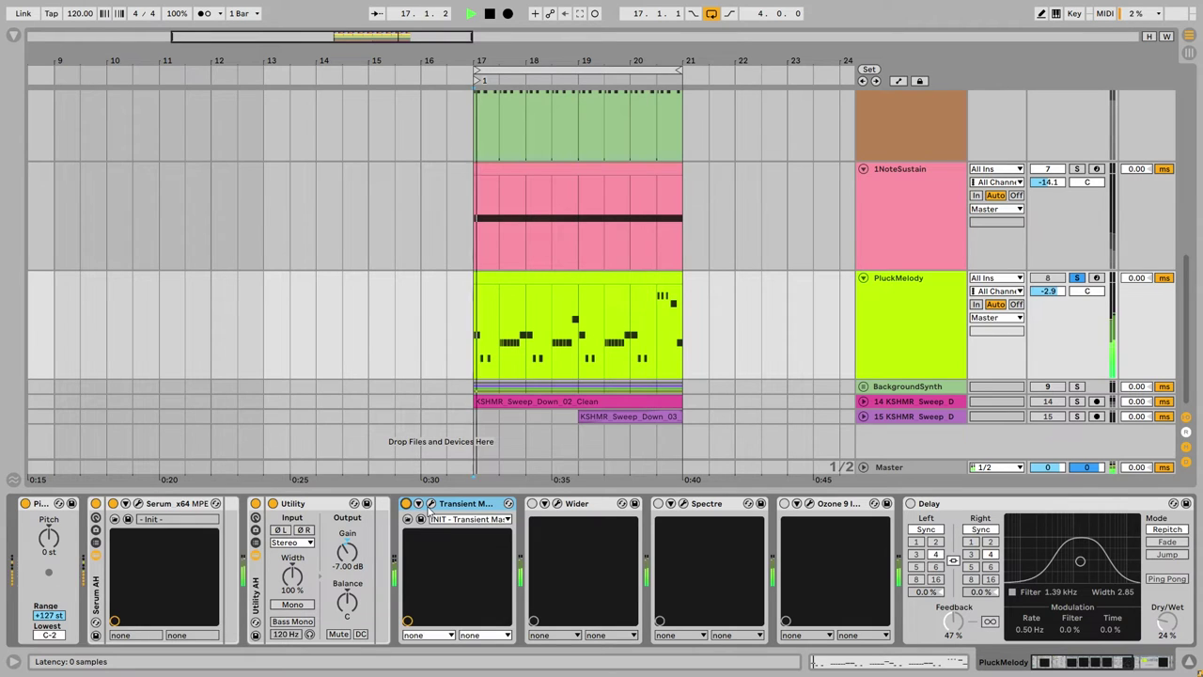
{"action": "left_click", "coordinate": [430, 504]}
{"action": "mouse_move", "coordinate": [337, 178]}
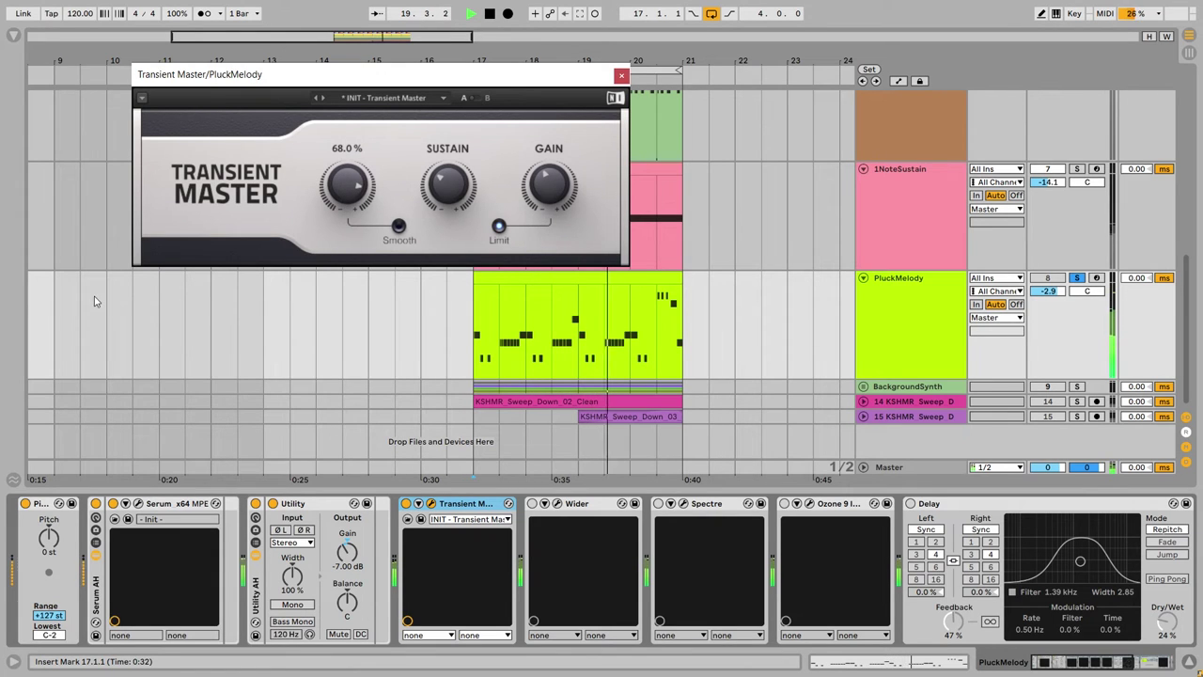
{"action": "key", "text": "space"}
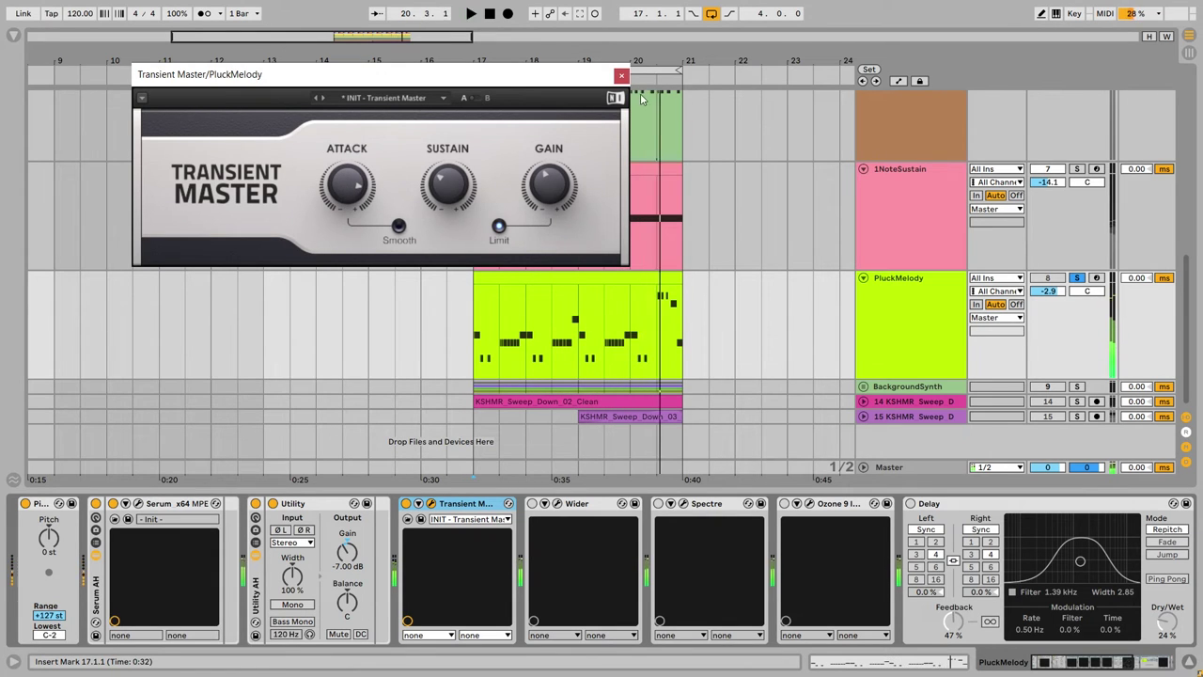
{"action": "left_click", "coordinate": [621, 74]}
- Turn on Wider on PluckMelody, play from 17.1.1, and inspect its width amount
{"action": "left_click", "coordinate": [532, 503]}
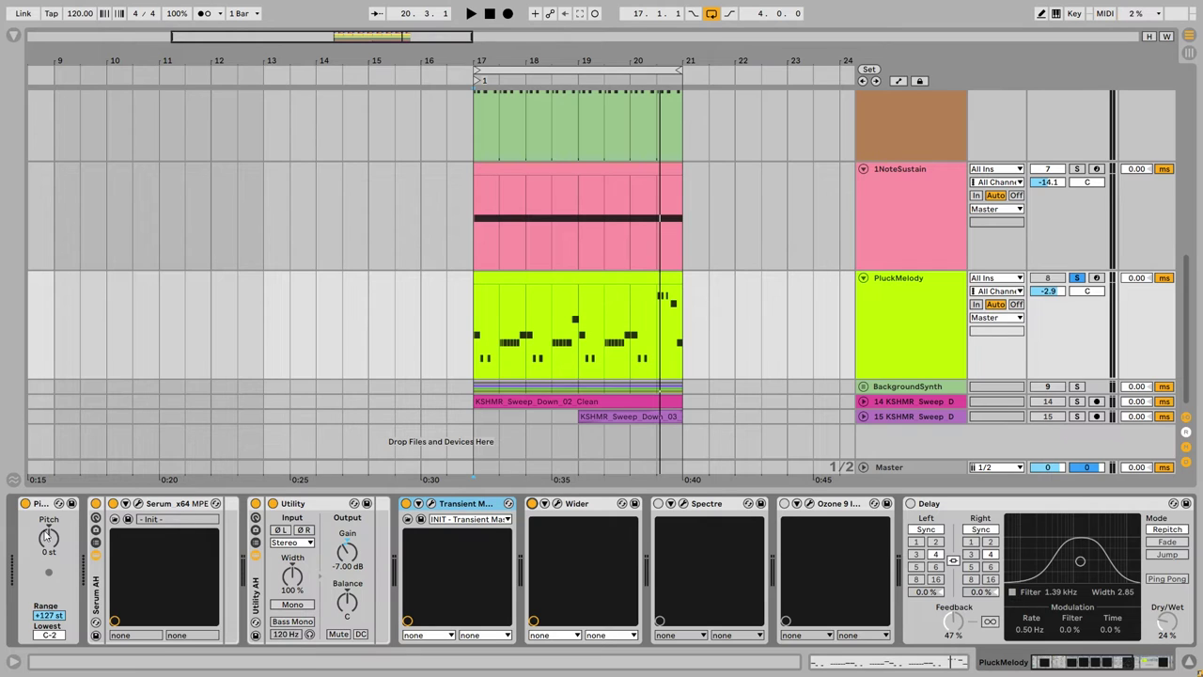
{"action": "left_click", "coordinate": [588, 506]}
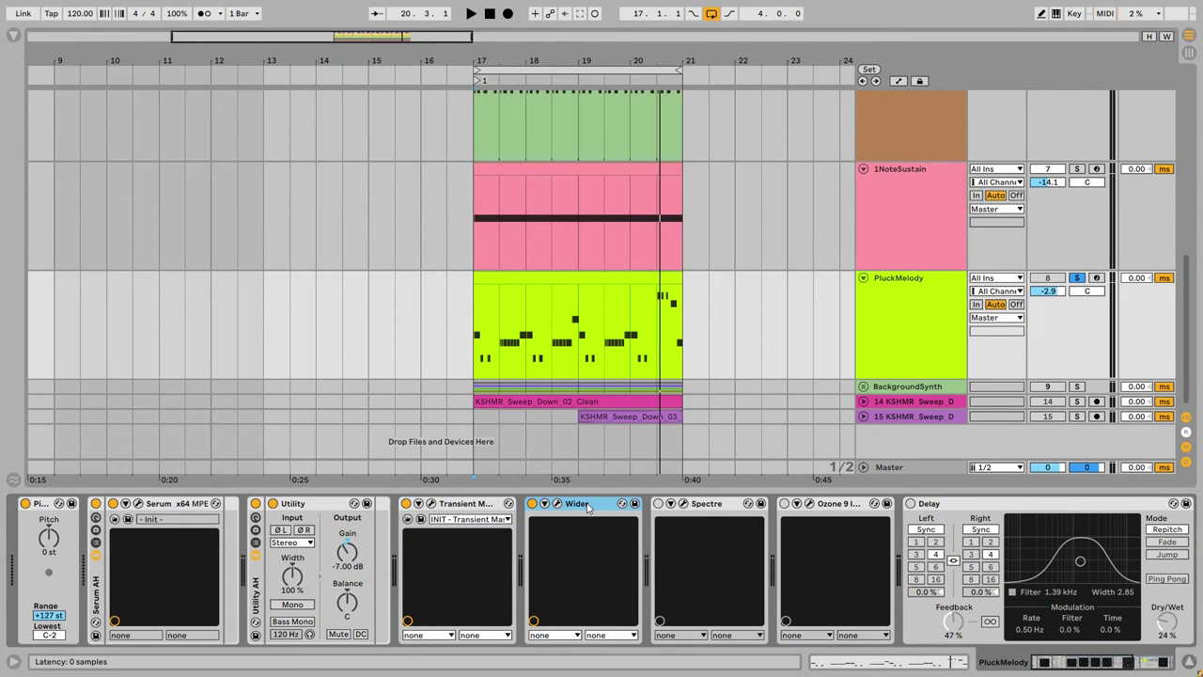
{"action": "key", "text": "space"}
{"action": "scroll", "coordinate": [556, 508], "scroll_direction": "right", "scroll_amount": 2}
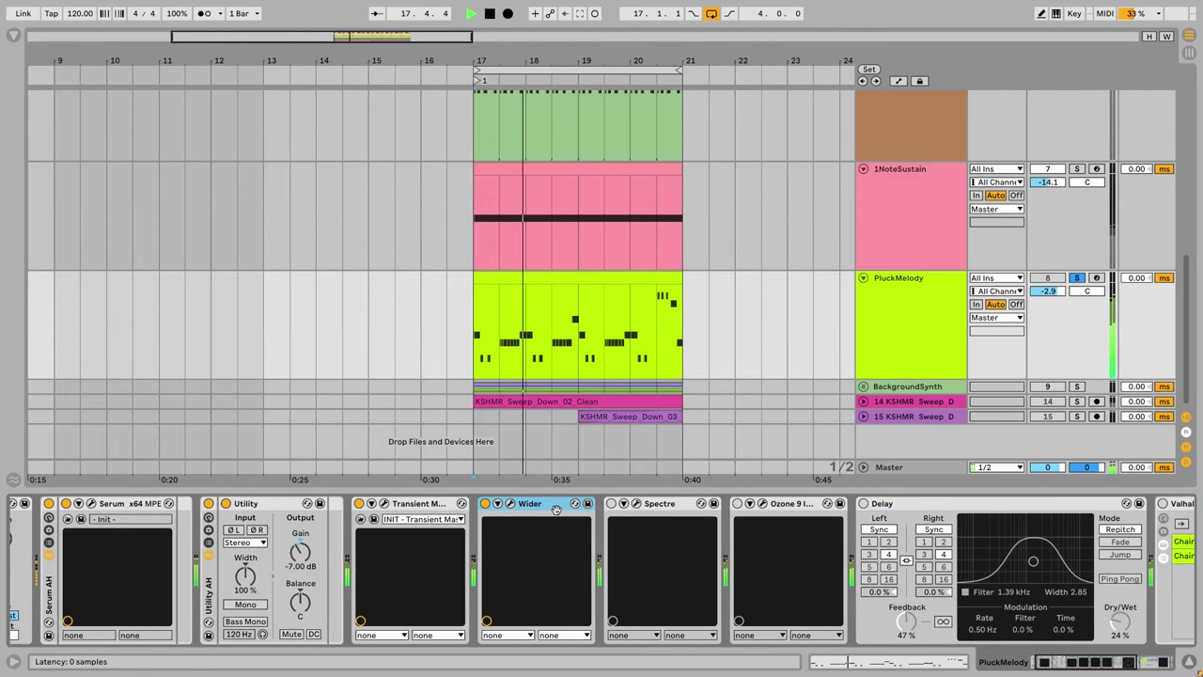
{"action": "left_click", "coordinate": [508, 503]}
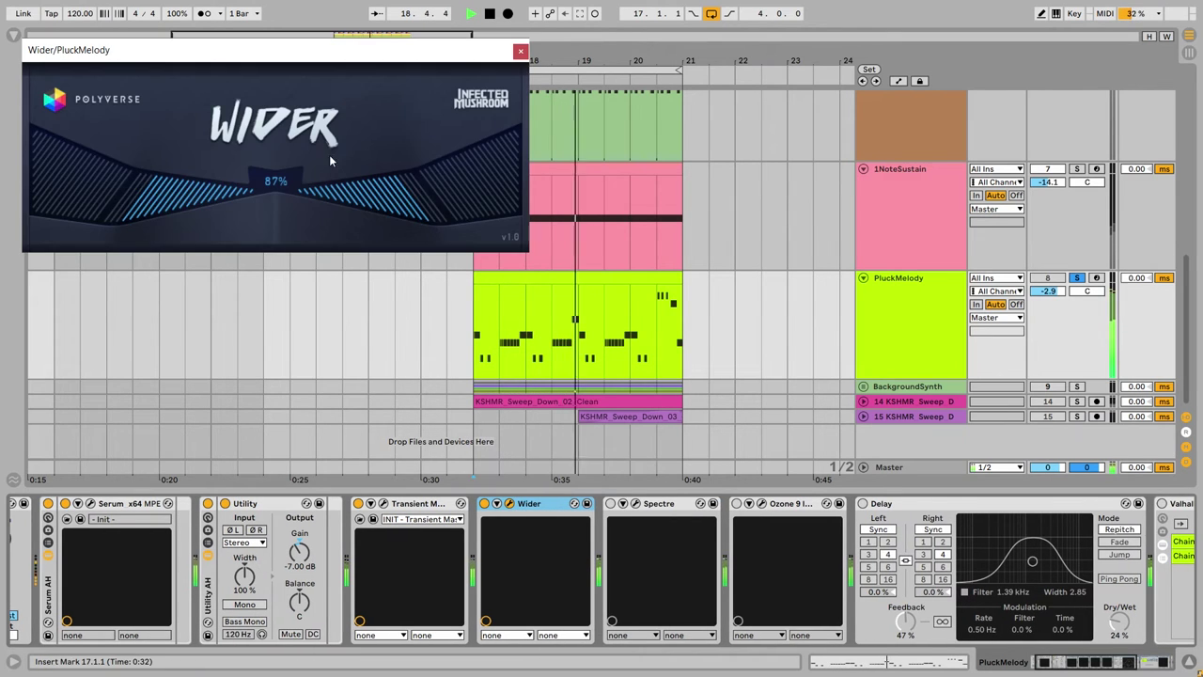
{"action": "left_click", "coordinate": [520, 53]}
{"action": "scroll", "coordinate": [701, 527], "scroll_direction": "right", "scroll_amount": 2}
- Turn on the Ozone 9 Imager on PluckMelody, open its band width settings, and play from 17.1.1
{"action": "left_click", "coordinate": [747, 504]}
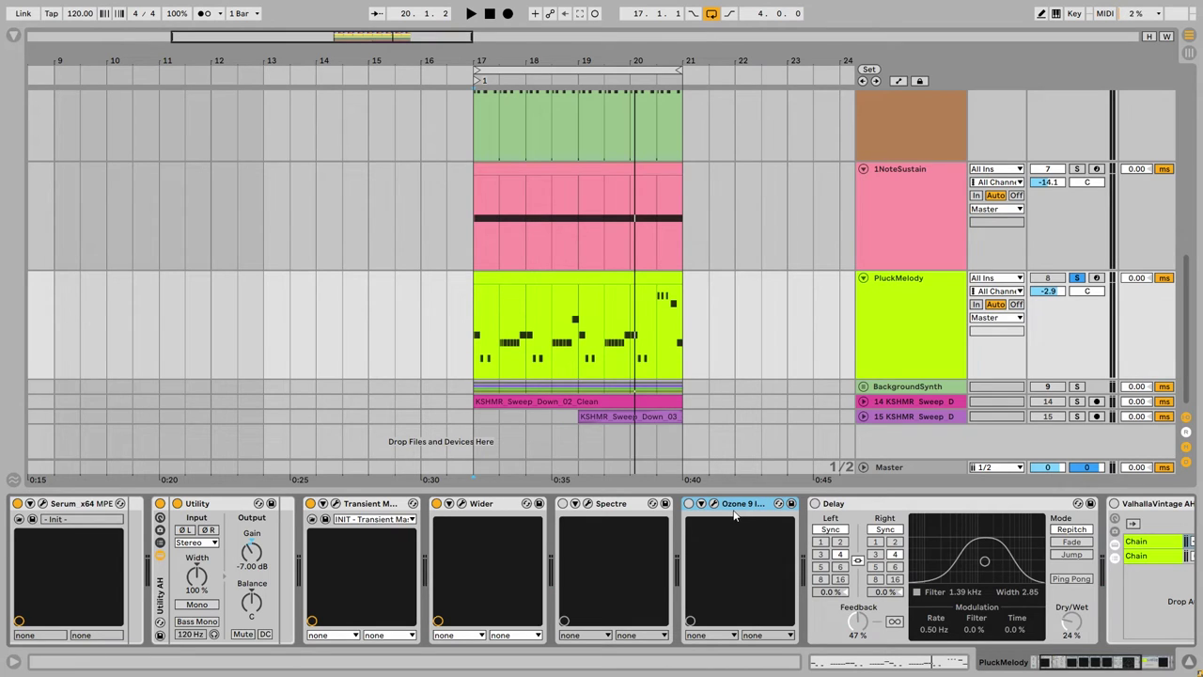
{"action": "left_click", "coordinate": [713, 504]}
{"action": "key", "text": "space"}
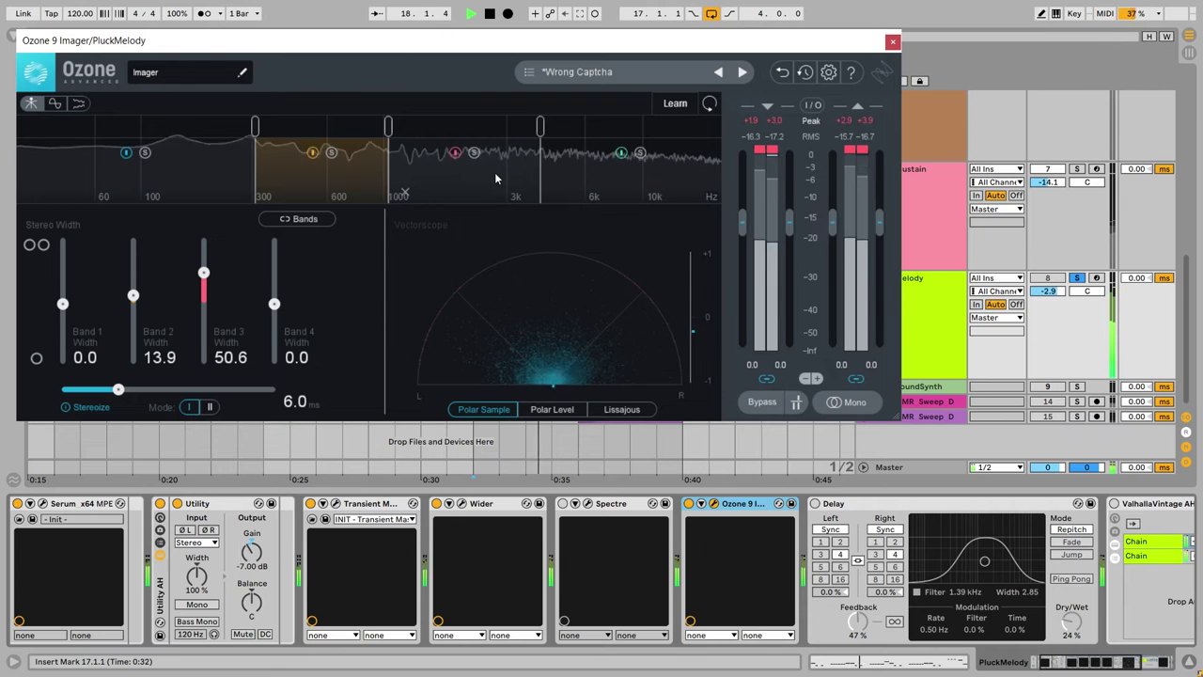
- Hide the Ozone 9 Imager window and turn on Spectre on PluckMelody, comparing playback from 17.1.1 with Spectre on and off
{"action": "key", "text": "ctrl+alt+p"}
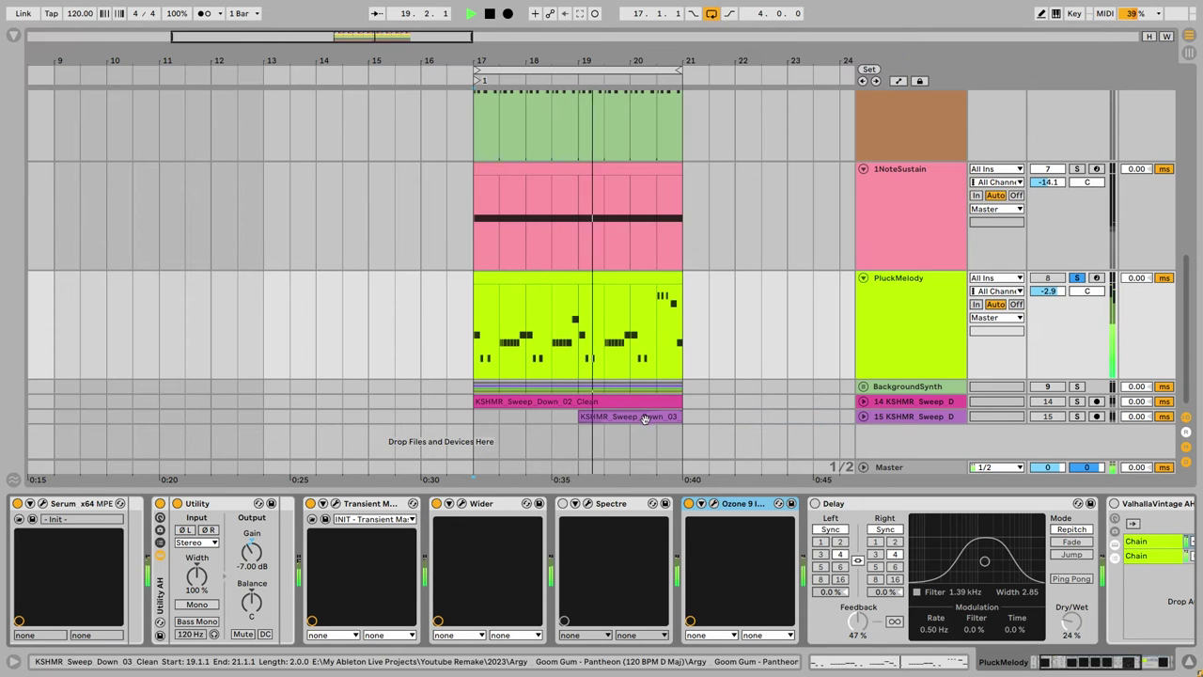
{"action": "key", "text": "space"}
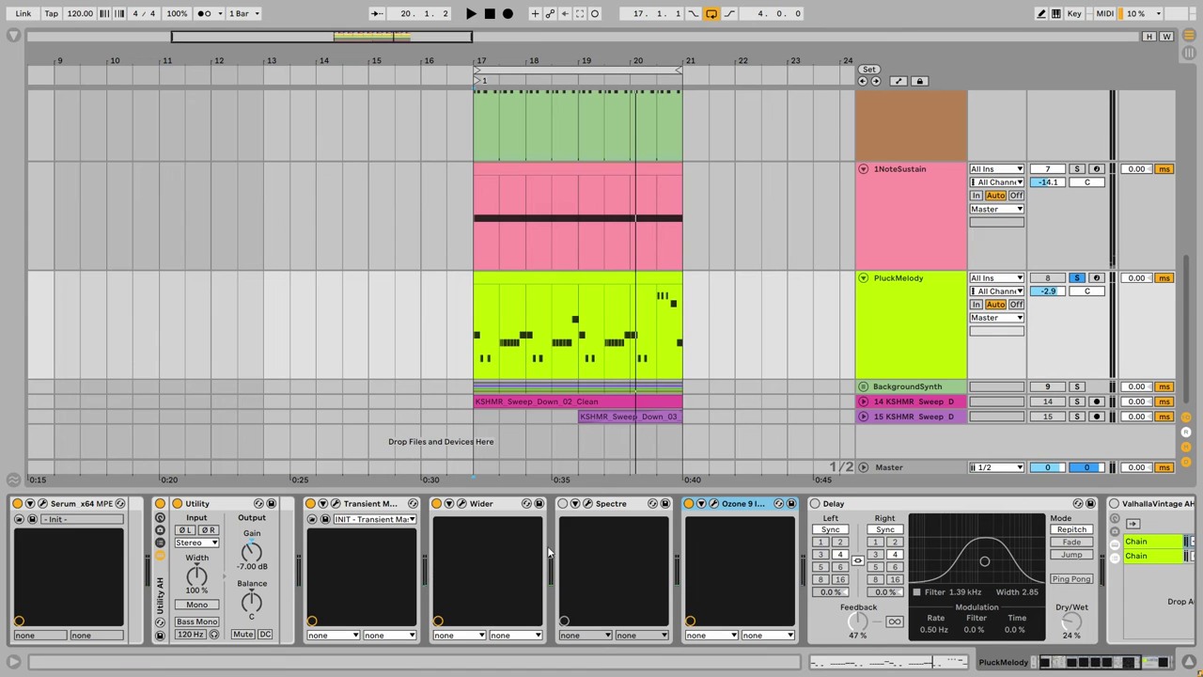
{"action": "left_click", "coordinate": [587, 505]}
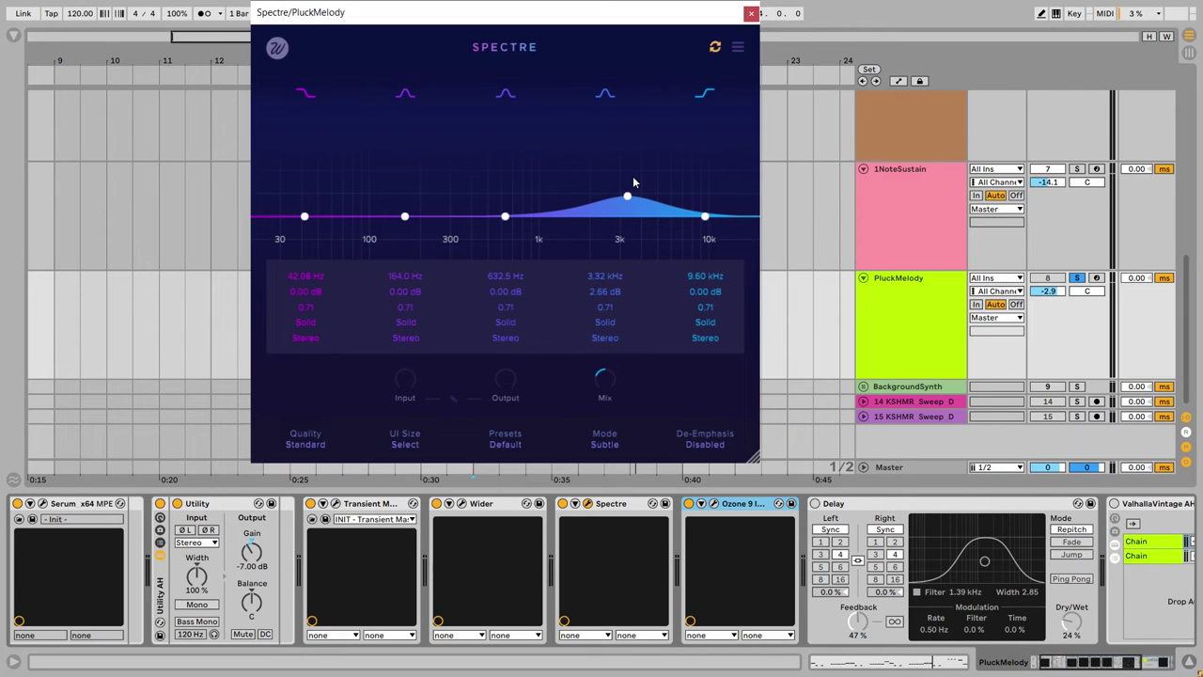
{"action": "key", "text": "space"}
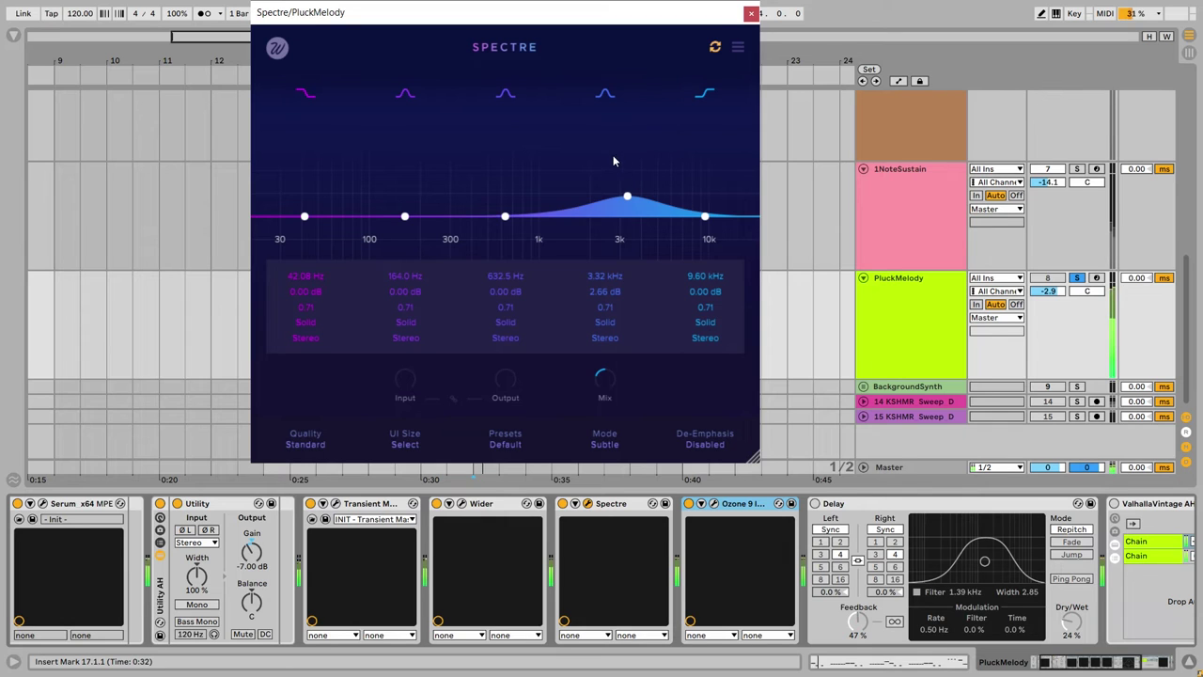
{"action": "left_click", "coordinate": [752, 14]}
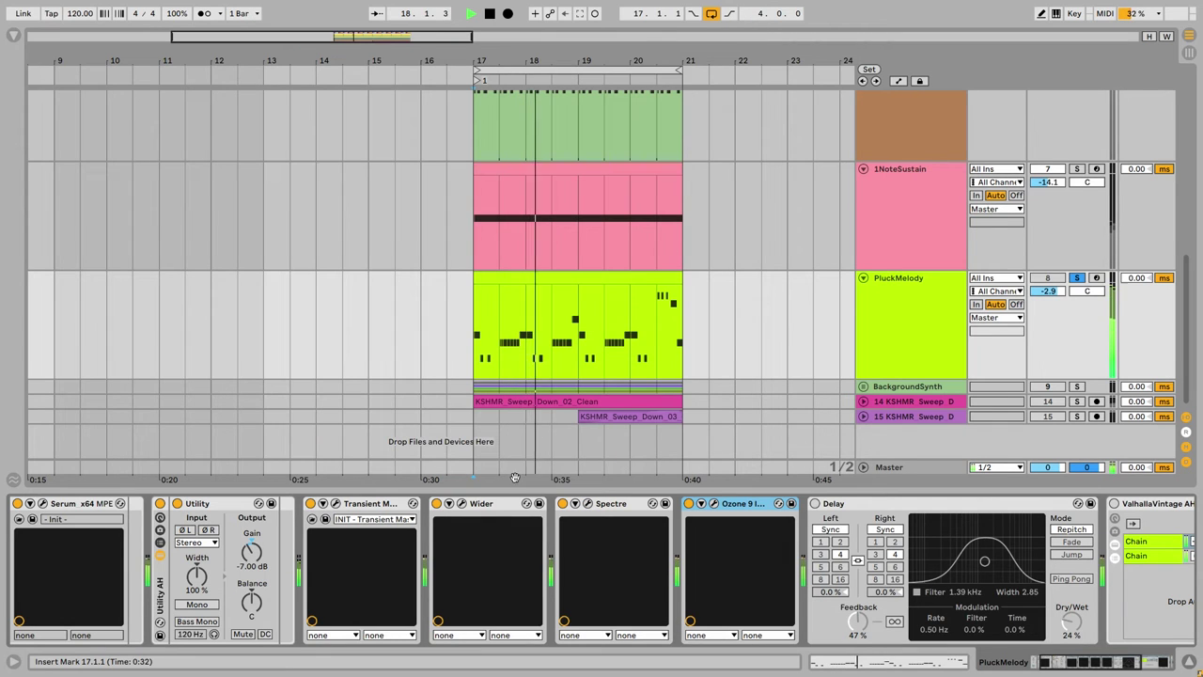
{"action": "left_click", "coordinate": [562, 504]}
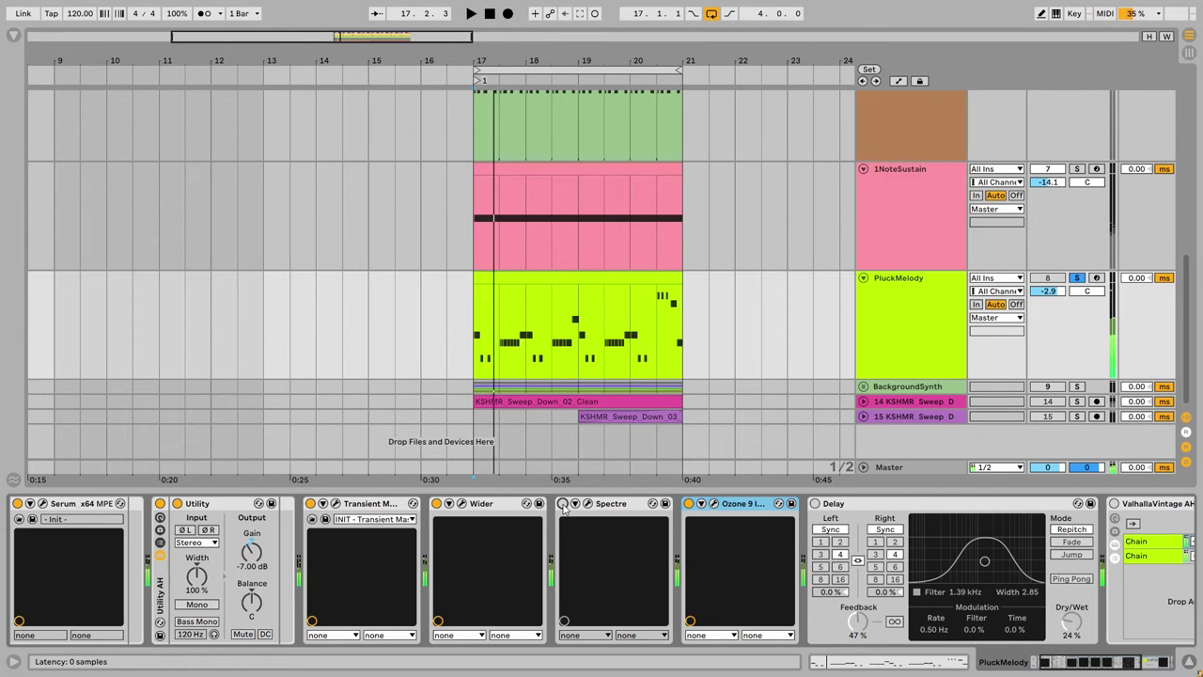
{"action": "key", "text": "space"}
{"action": "scroll", "coordinate": [541, 534], "scroll_direction": "right", "scroll_amount": 3}
{"action": "scroll", "coordinate": [541, 534], "scroll_direction": "right", "scroll_amount": 4}
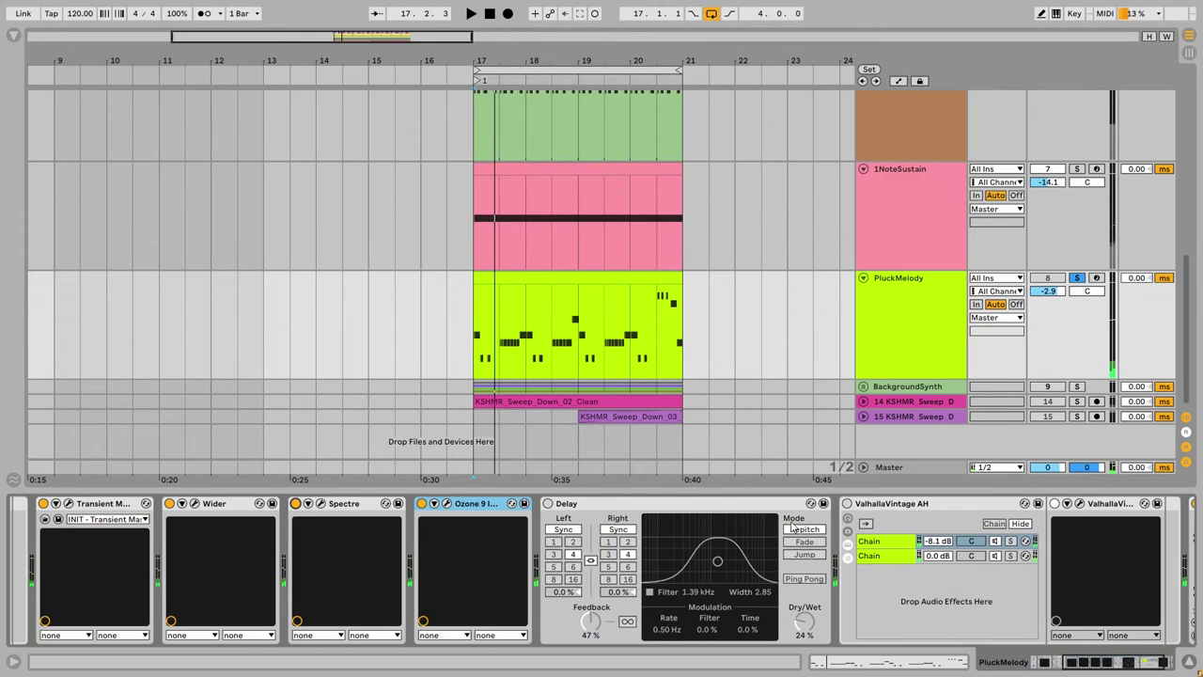
- Turn on the Delay on PluckMelody and play the loop from 17.1.1
{"action": "left_click", "coordinate": [737, 507]}
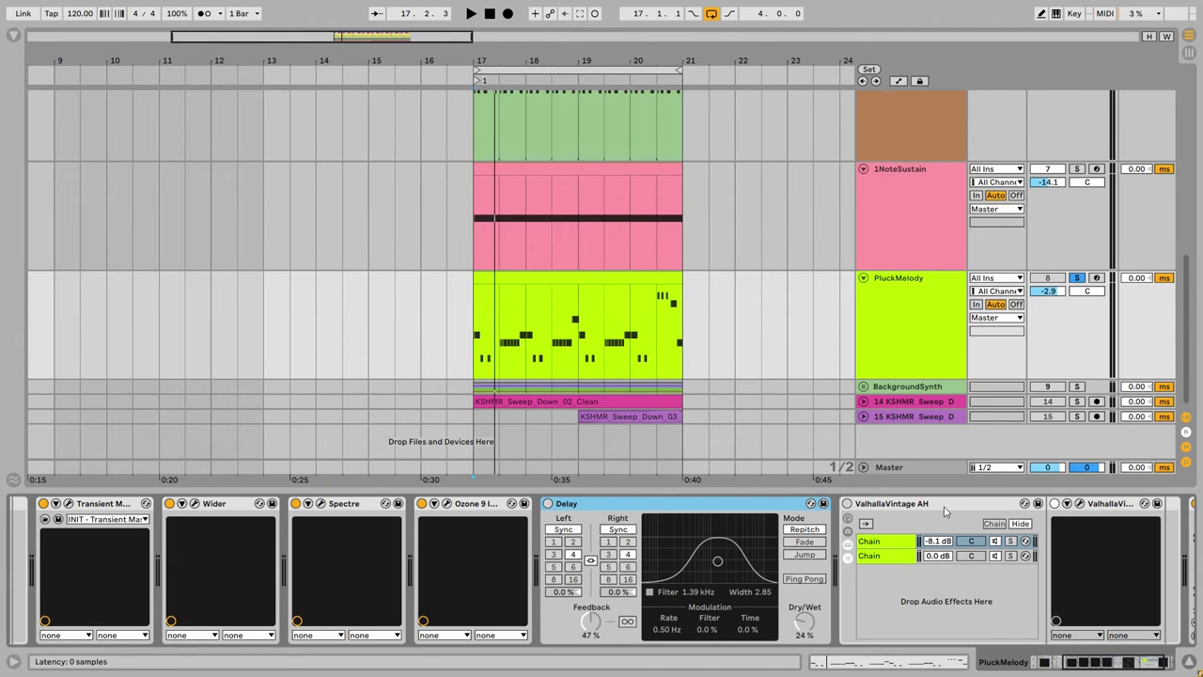
{"action": "left_click", "coordinate": [548, 503]}
{"action": "key", "text": "space"}
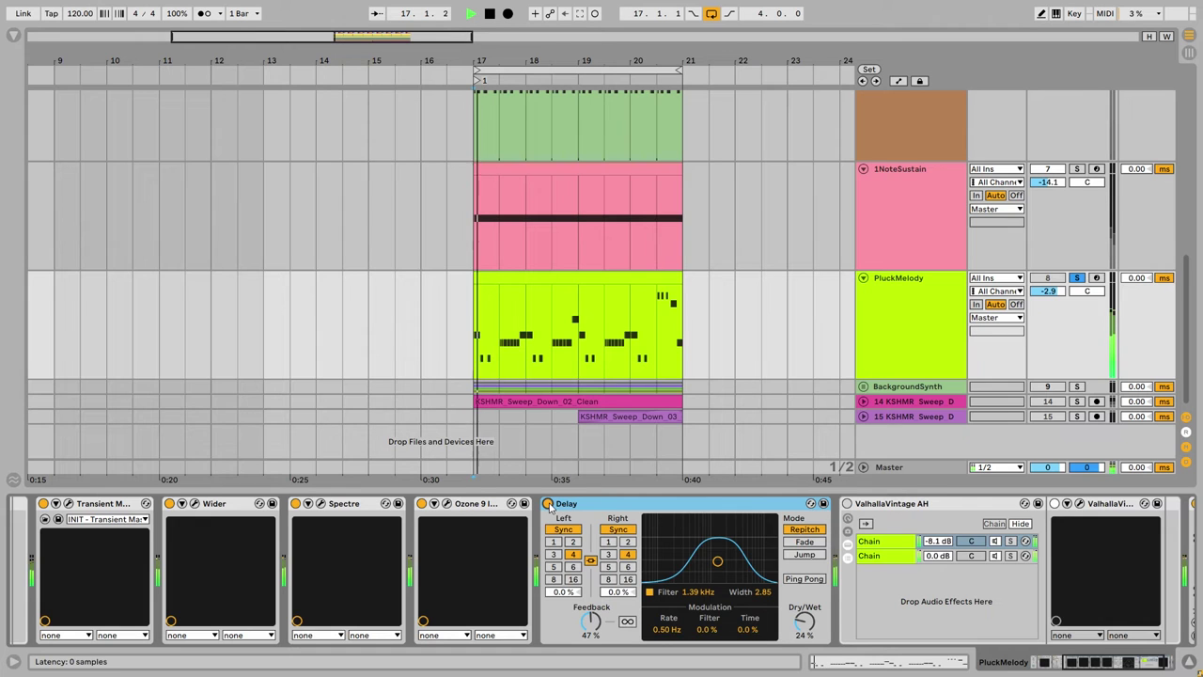
{"action": "scroll", "coordinate": [745, 508], "scroll_direction": "right", "scroll_amount": 3}
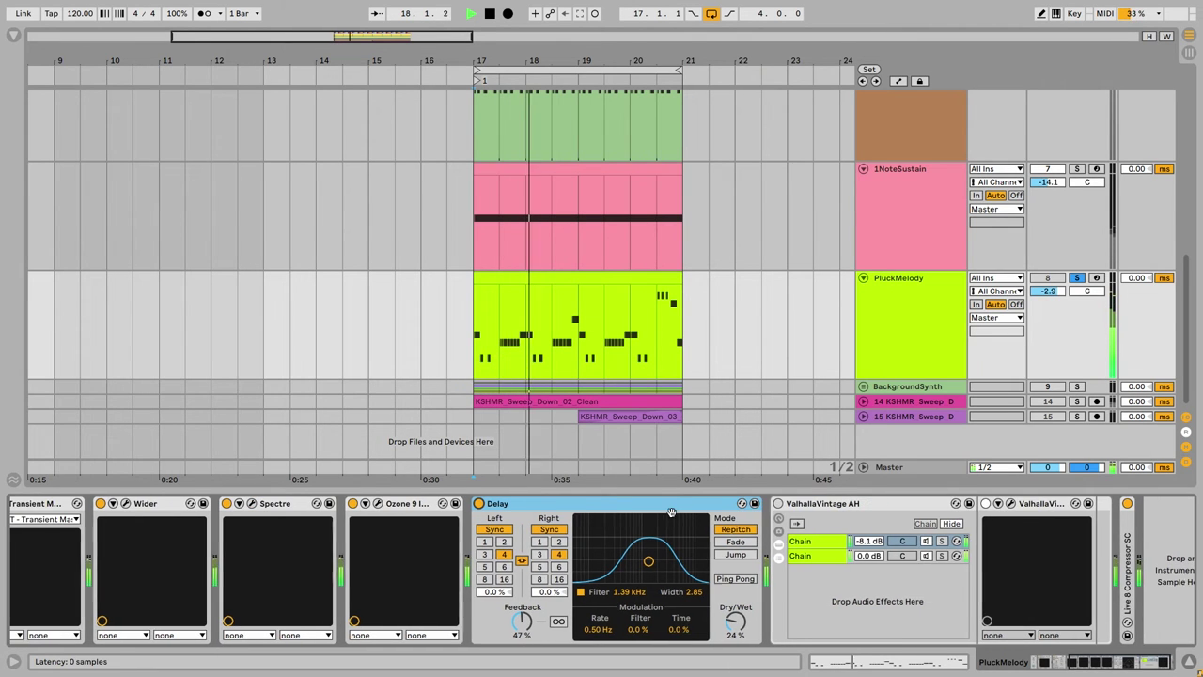
- Turn on the ValhallaVintage AH rack on PluckMelody and inspect the reverb's decay during playback, closing its window when finished
{"action": "scroll", "coordinate": [684, 508], "scroll_direction": "right", "scroll_amount": 1}
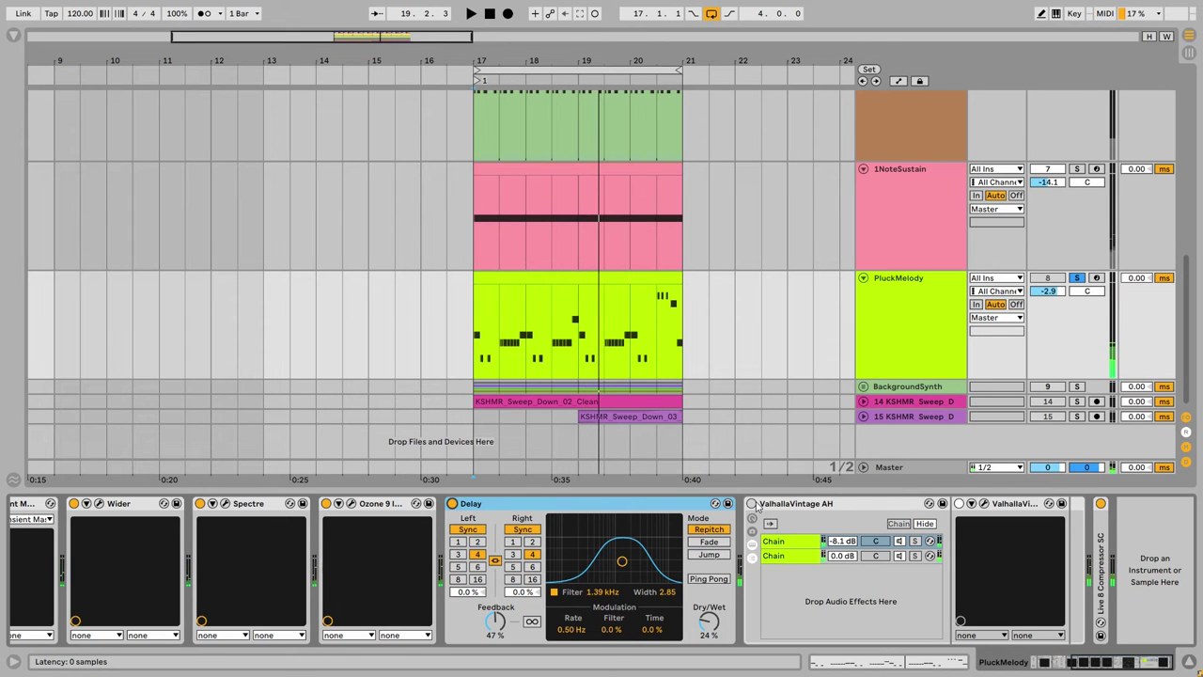
{"action": "left_click", "coordinate": [751, 503]}
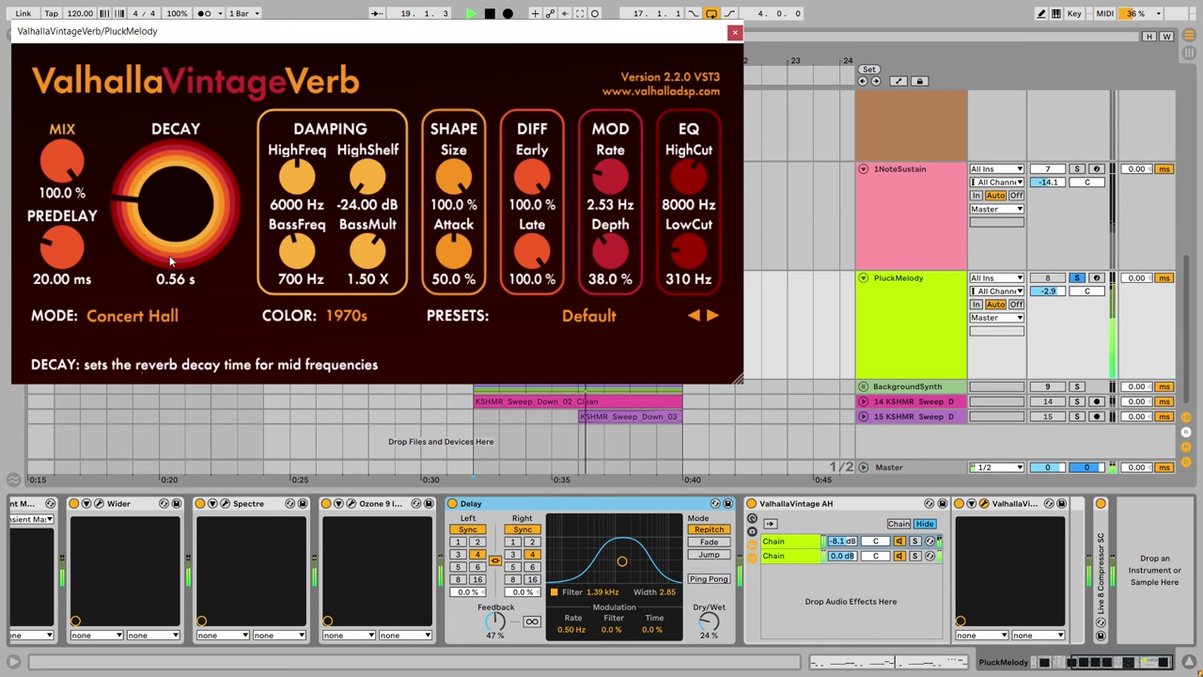
{"action": "left_click", "coordinate": [735, 33]}
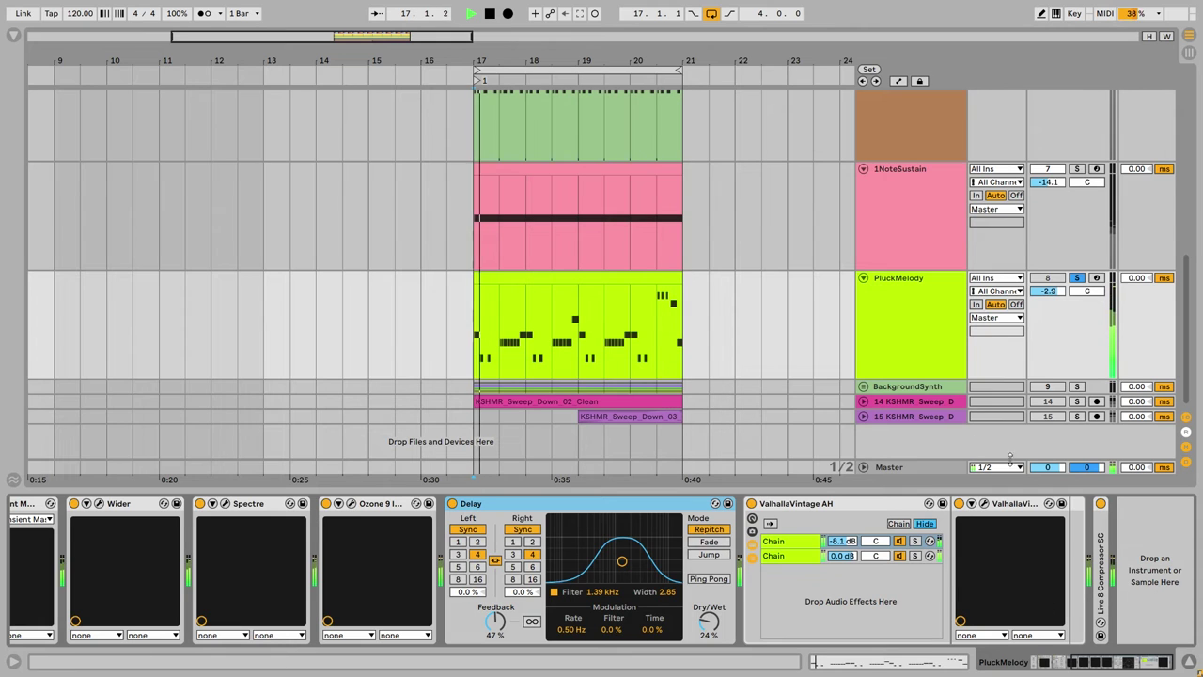
{"action": "key", "text": "space"}
- Unsolo PluckMelody, reactivate it and 1NoteSustain, and play the loop with the other active tracks
{"action": "left_click", "coordinate": [1077, 277]}
{"action": "left_click", "coordinate": [1048, 278]}
{"action": "key", "text": "space"}
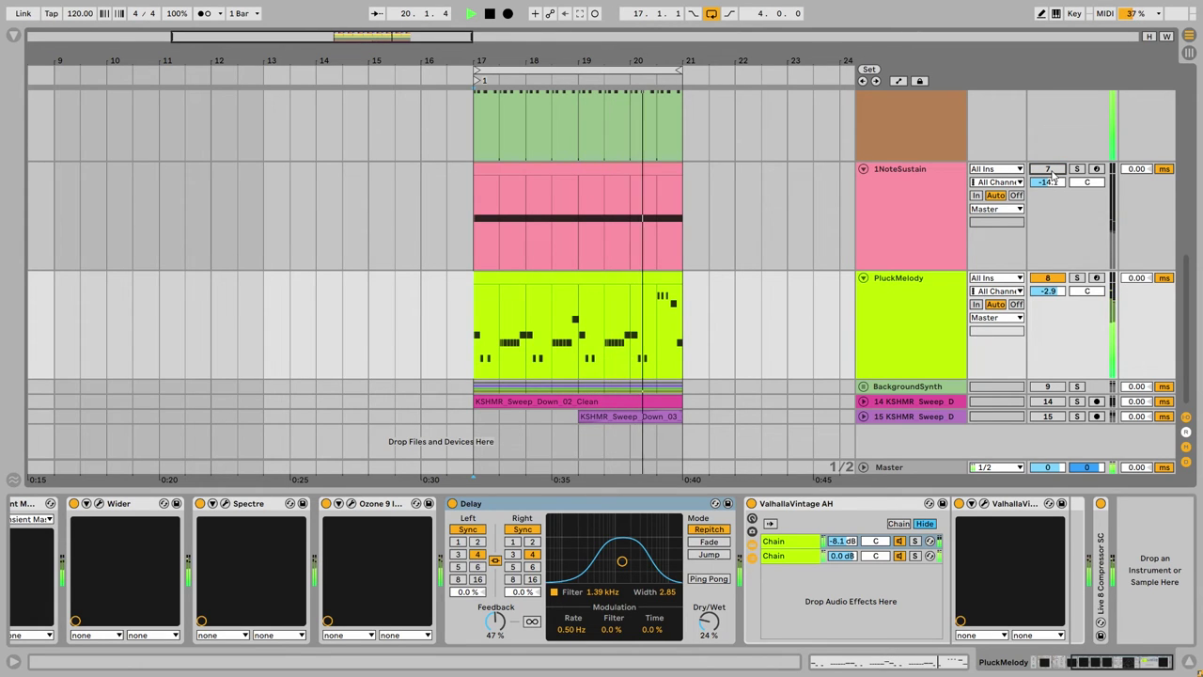
{"action": "key", "text": "space"}
- Unfold the BackgroundSynth group and look over its Square, Mid, Wide and aggressive layers alongside PluckMelody
{"action": "left_click", "coordinate": [894, 388]}
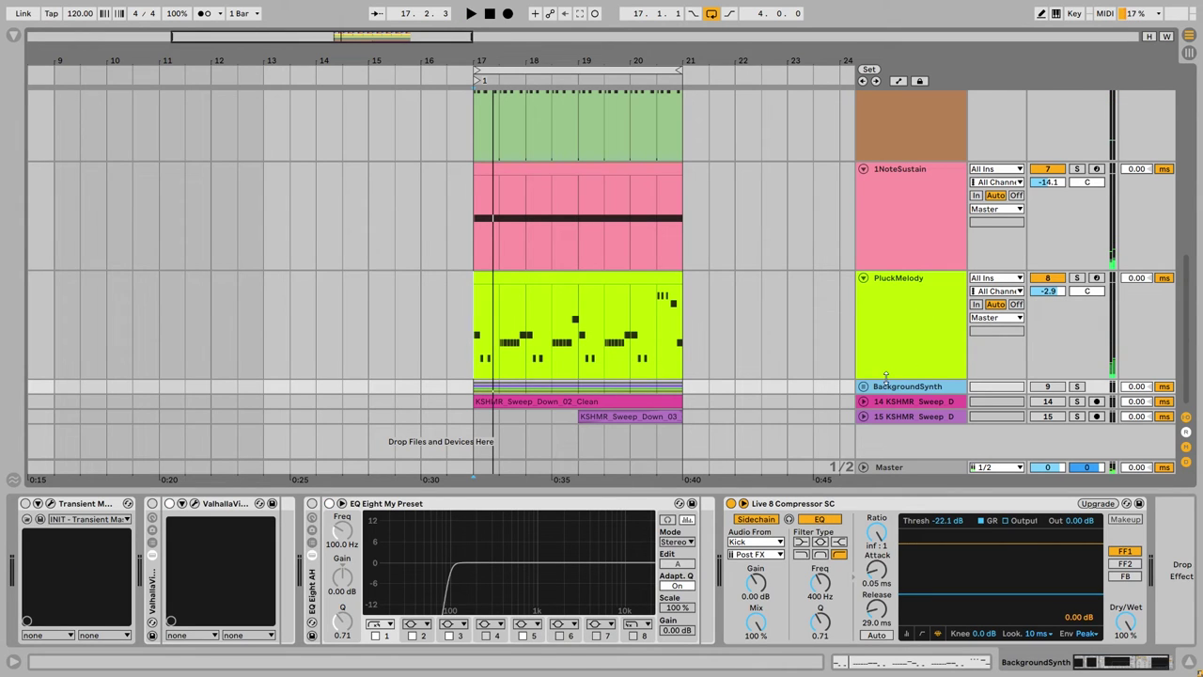
{"action": "left_click", "coordinate": [862, 386]}
{"action": "left_click", "coordinate": [921, 378]}
{"action": "left_click", "coordinate": [917, 350]}
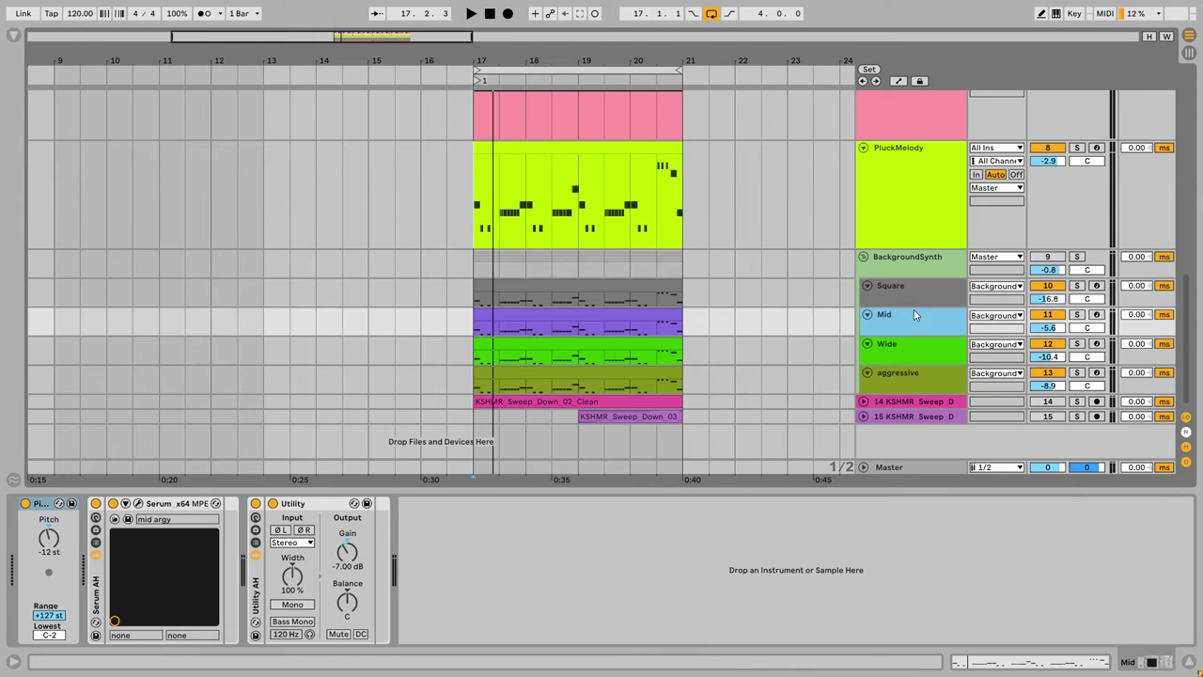
{"action": "left_click", "coordinate": [913, 317]}
{"action": "left_click", "coordinate": [914, 287]}
{"action": "left_click", "coordinate": [852, 202]}
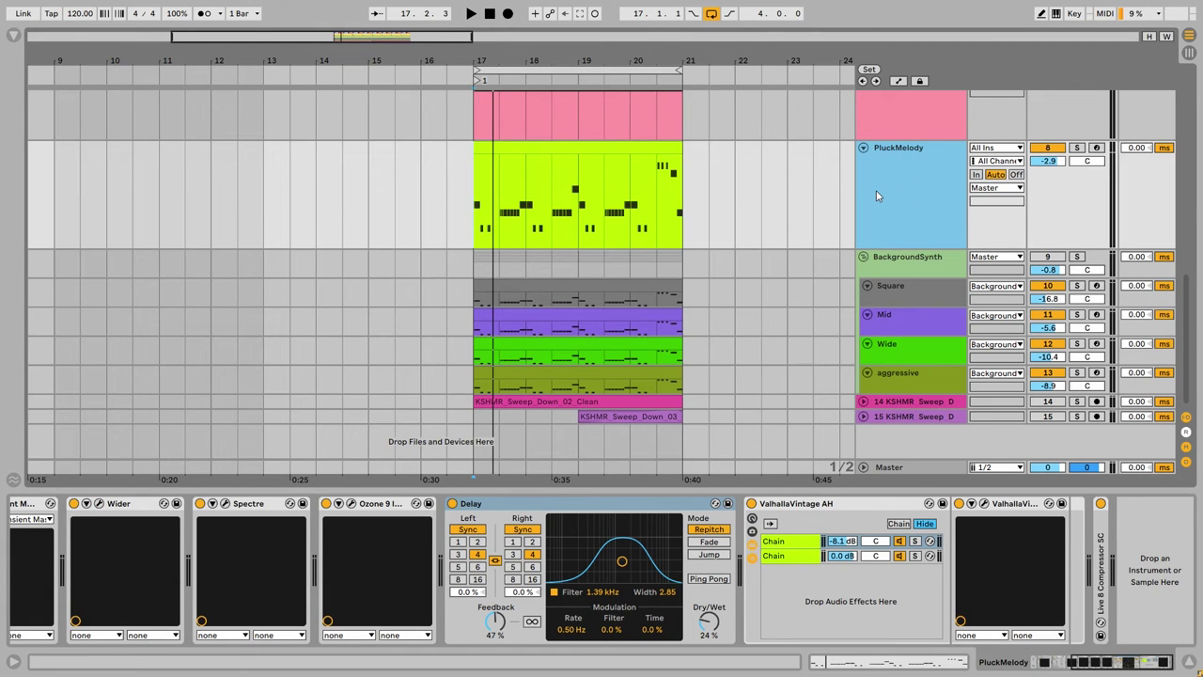
- Solo the BackgroundSynth group, play it from 17.1.1, and fold the PluckMelody track
{"action": "left_click", "coordinate": [924, 267]}
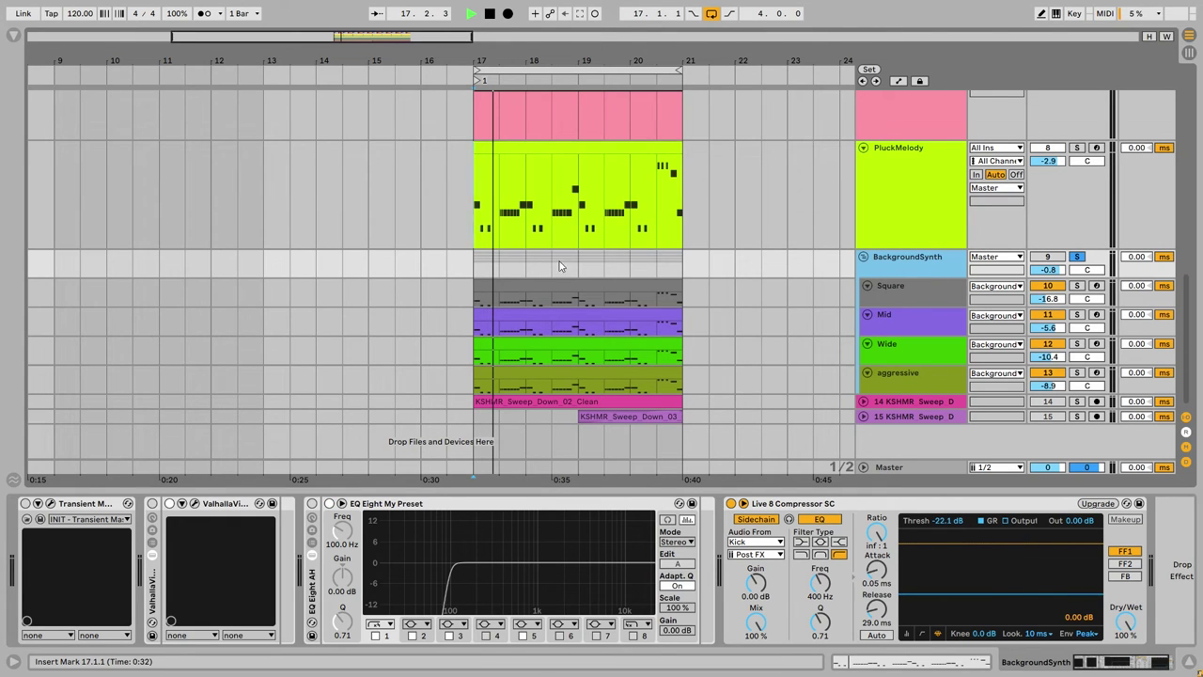
{"action": "left_click", "coordinate": [862, 148]}
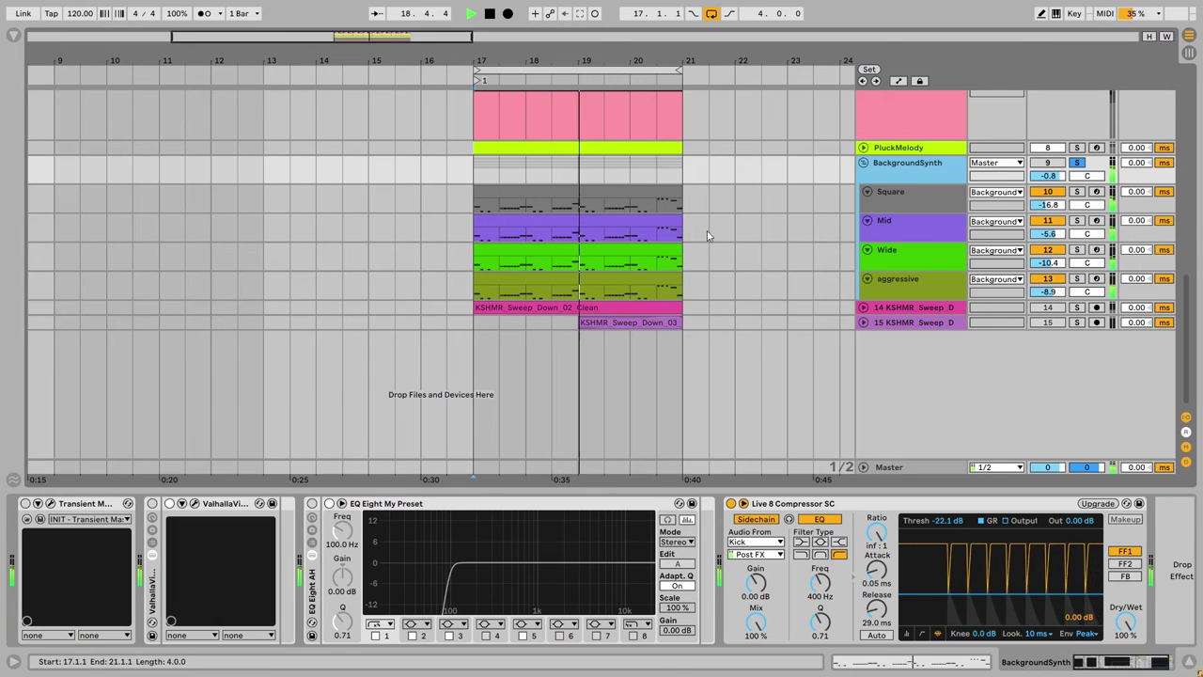
{"action": "key", "text": "space"}
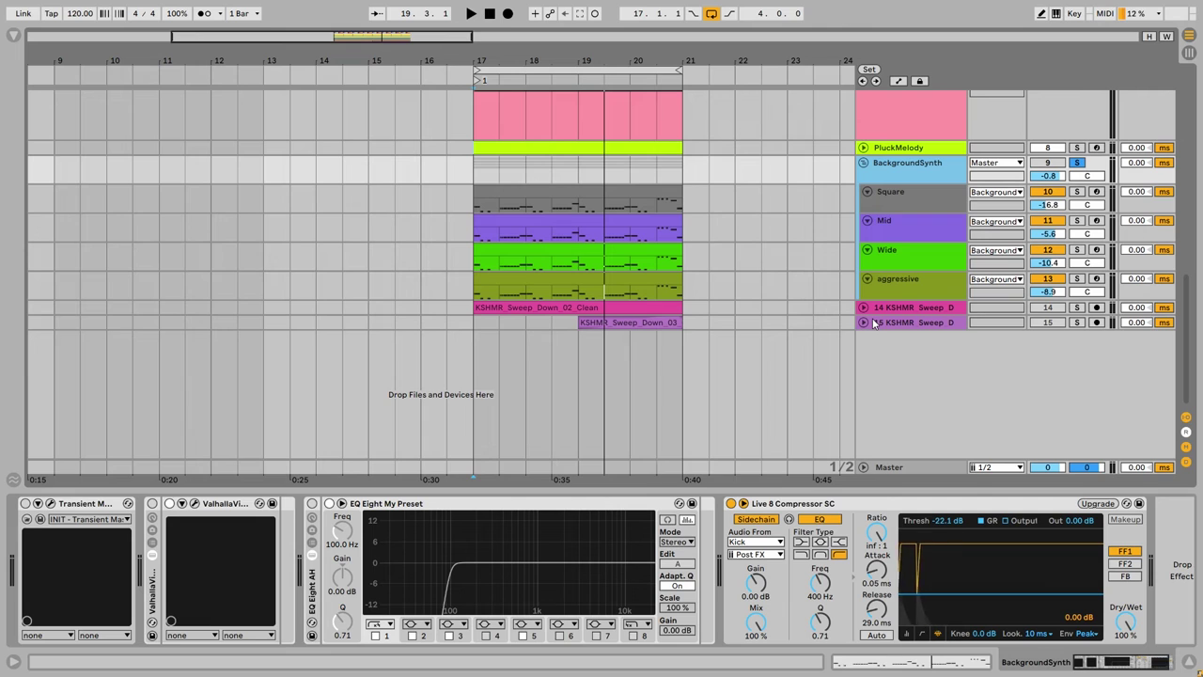
- Enlarge the Square track in the BackgroundSynth group and play it soloed
{"action": "left_click", "coordinate": [903, 197]}
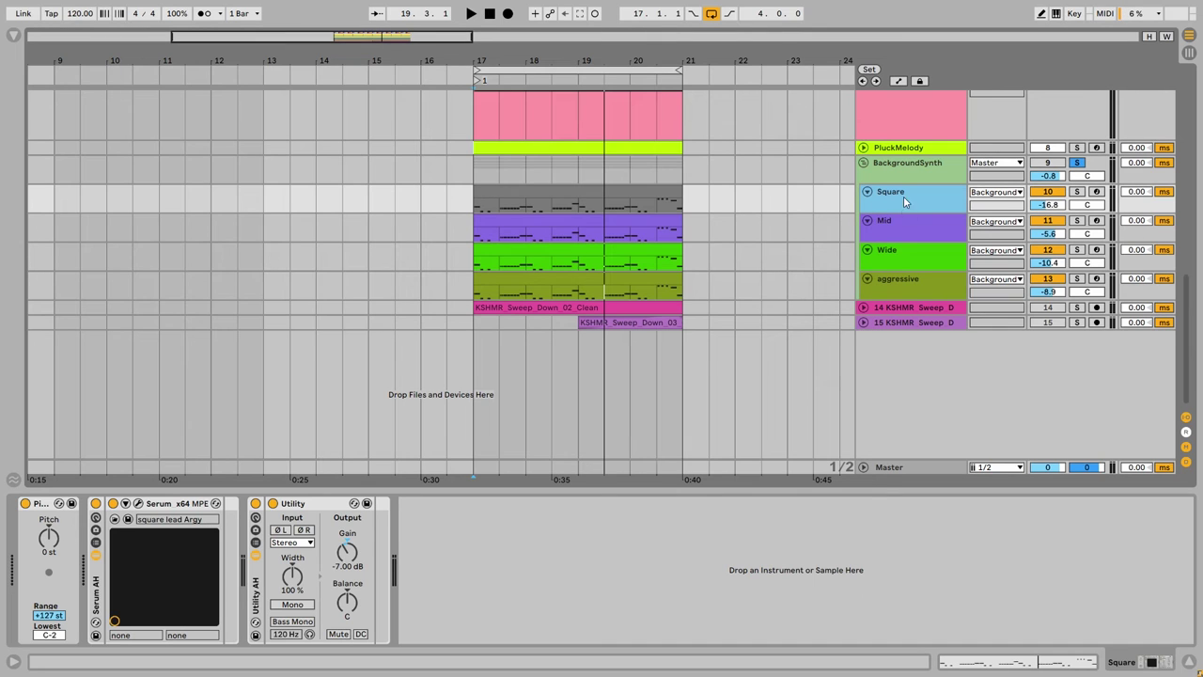
{"action": "left_click_drag", "start_coordinate": [930, 209], "coordinate": [925, 237]}
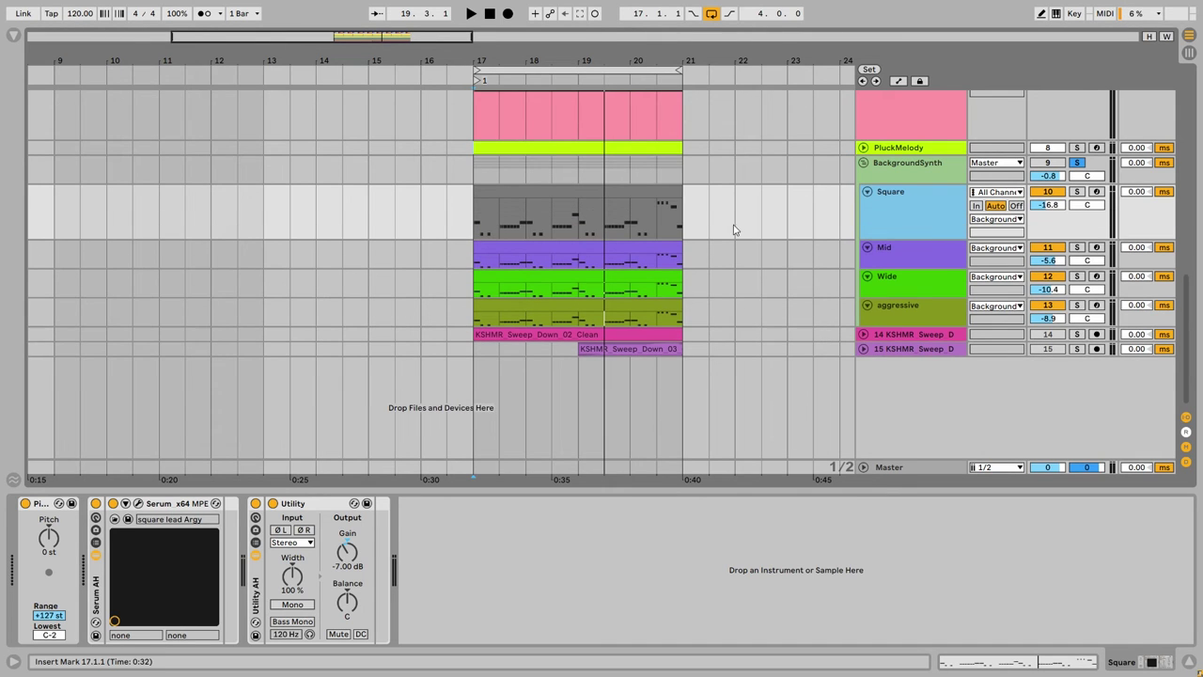
{"action": "key", "text": "space"}
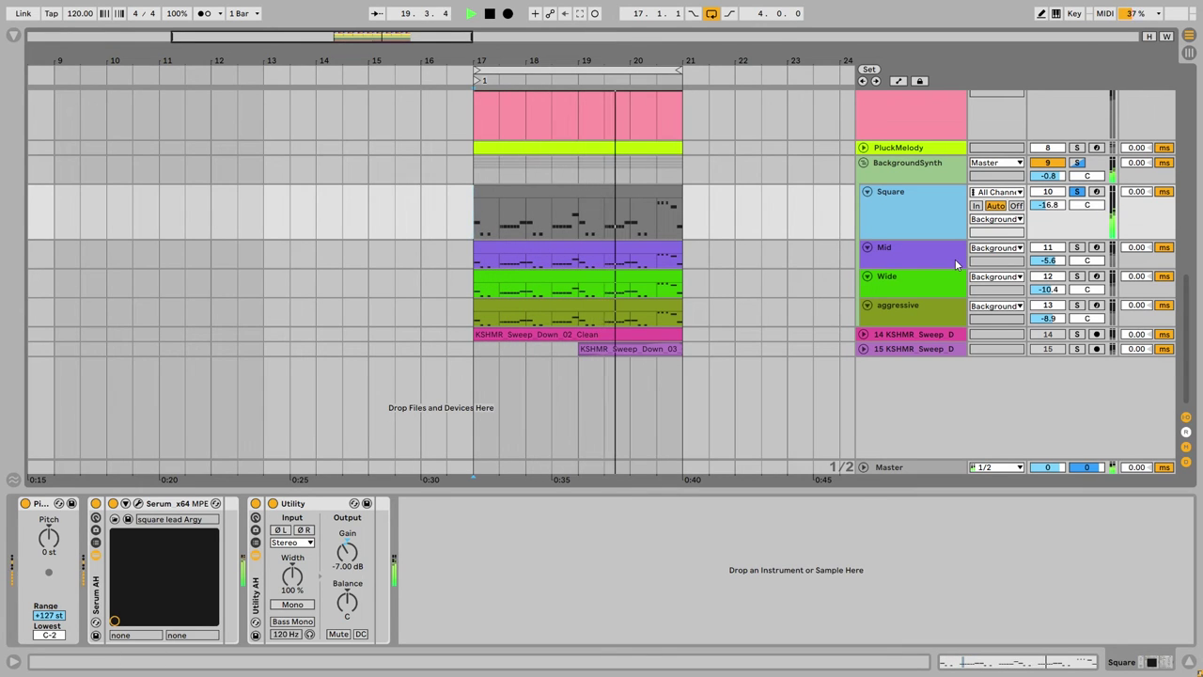
{"action": "key", "text": "space"}
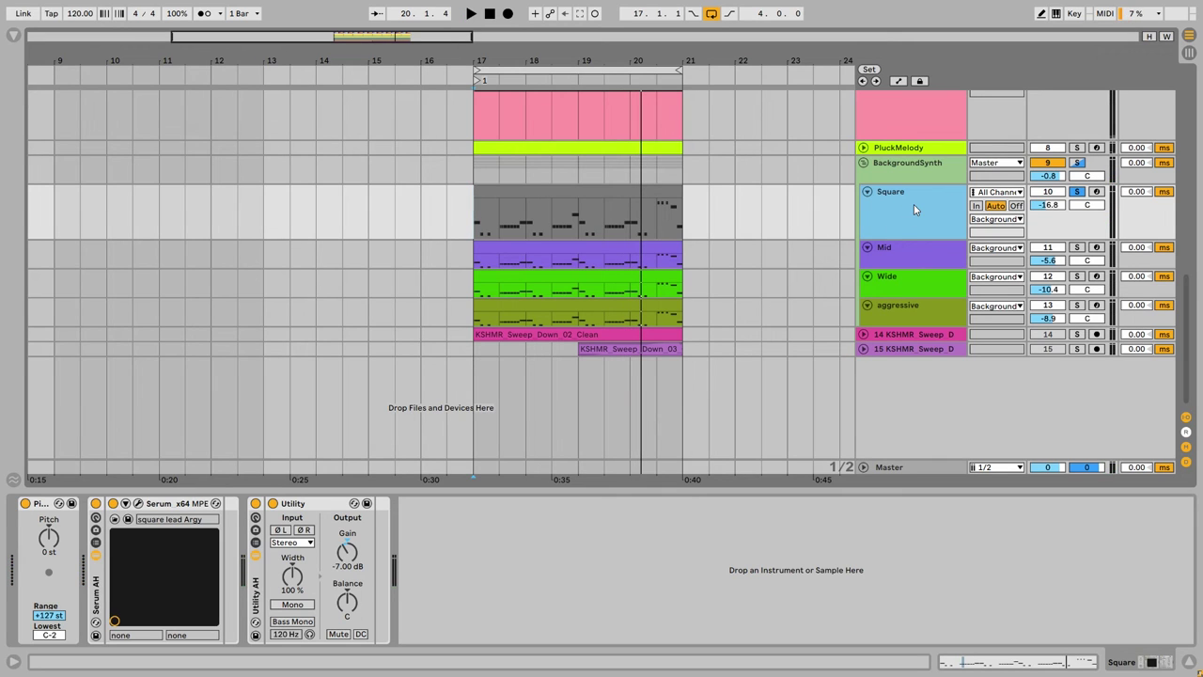
- Enlarge the Mid track in the BackgroundSynth group and play it soloed from 17.1.1
{"action": "left_click", "coordinate": [924, 249]}
{"action": "left_click_drag", "start_coordinate": [925, 269], "coordinate": [925, 309]}
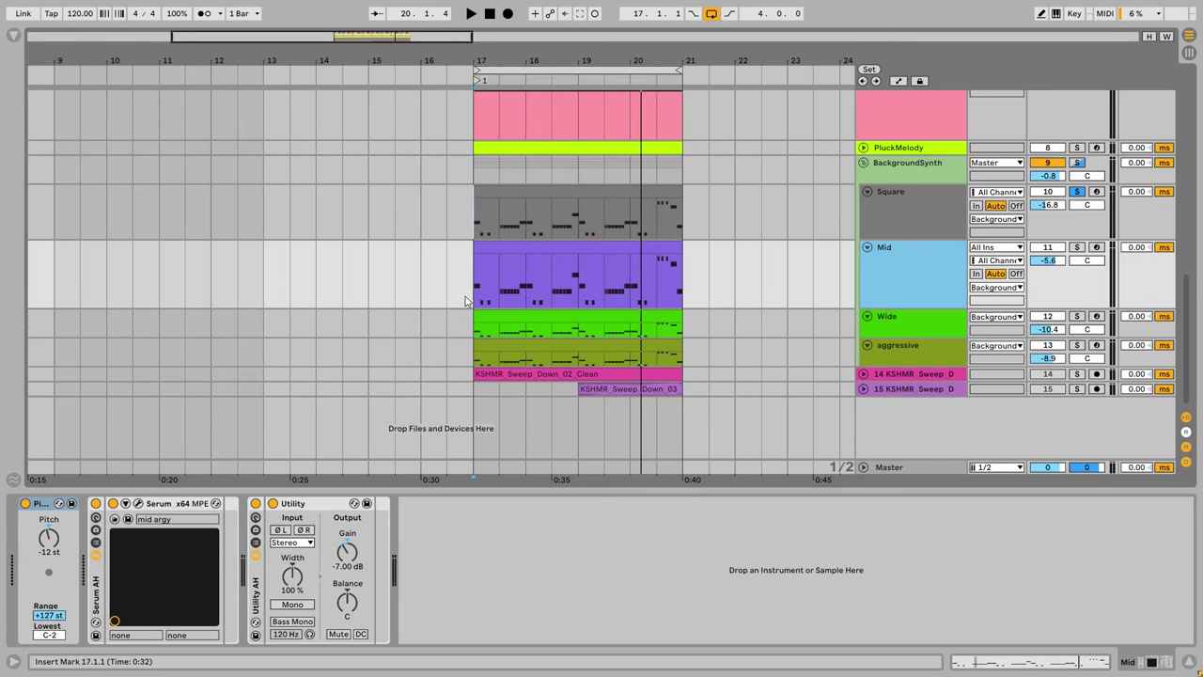
{"action": "left_click", "coordinate": [492, 286]}
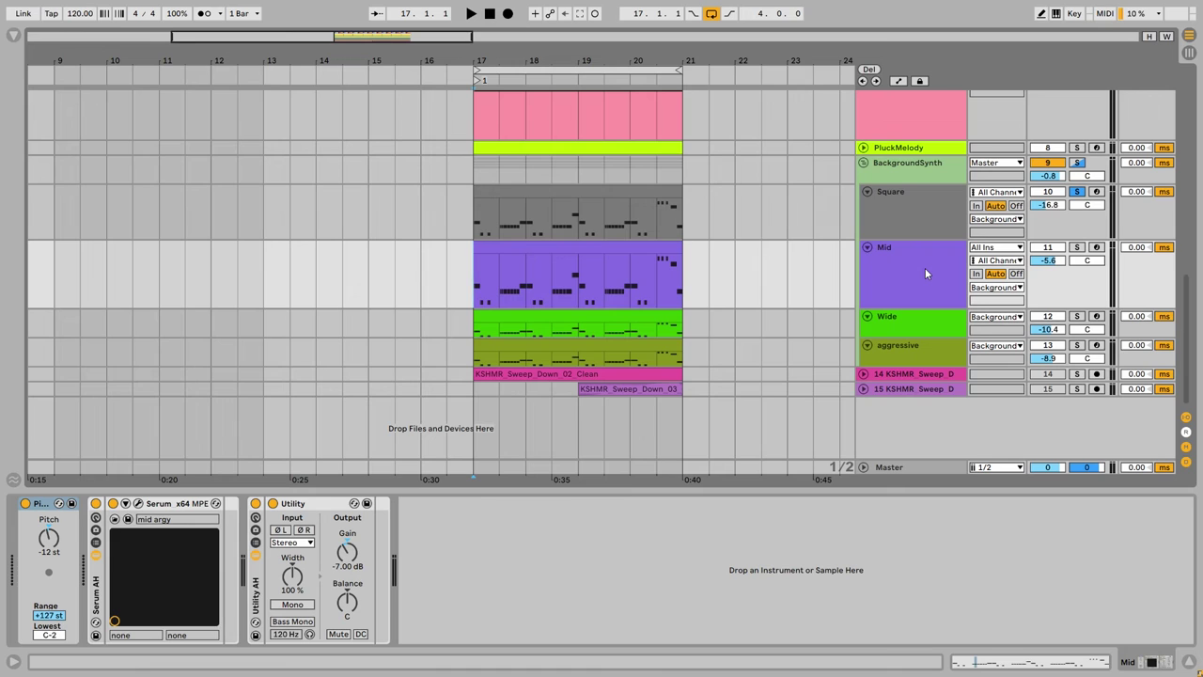
{"action": "key", "text": "s"}
{"action": "key", "text": "space"}
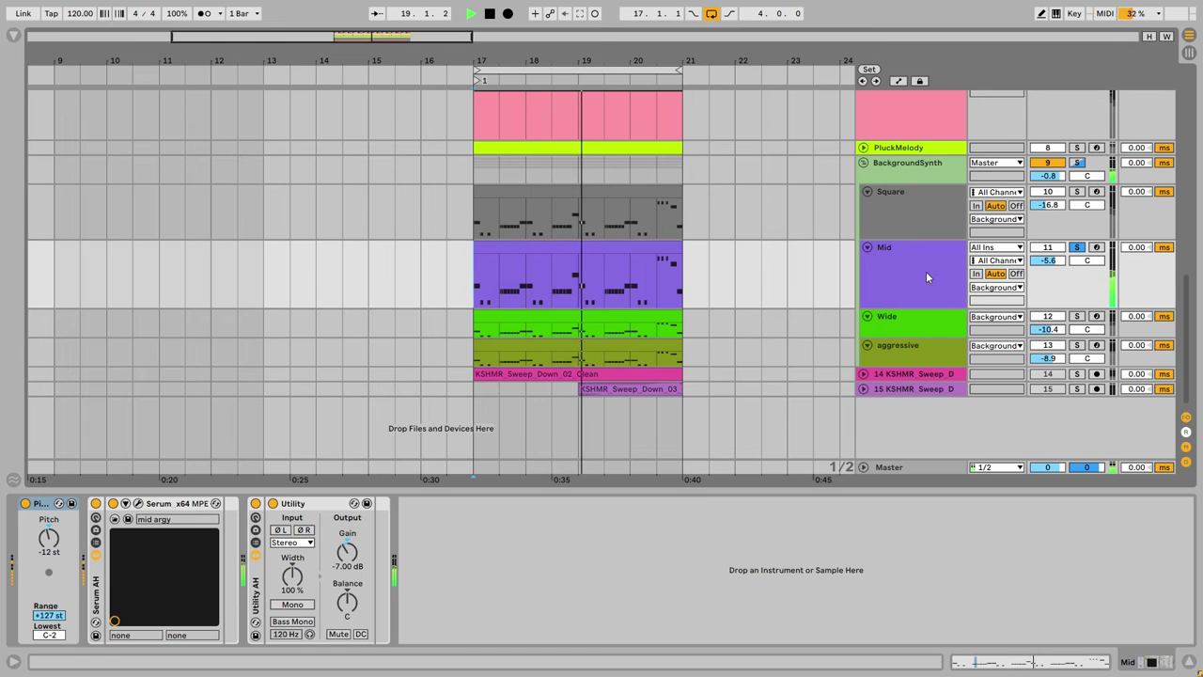
- Enlarge the Wide track in the BackgroundSynth group and play it soloed
{"action": "left_click", "coordinate": [922, 325]}
{"action": "left_click_drag", "start_coordinate": [941, 334], "coordinate": [932, 369]}
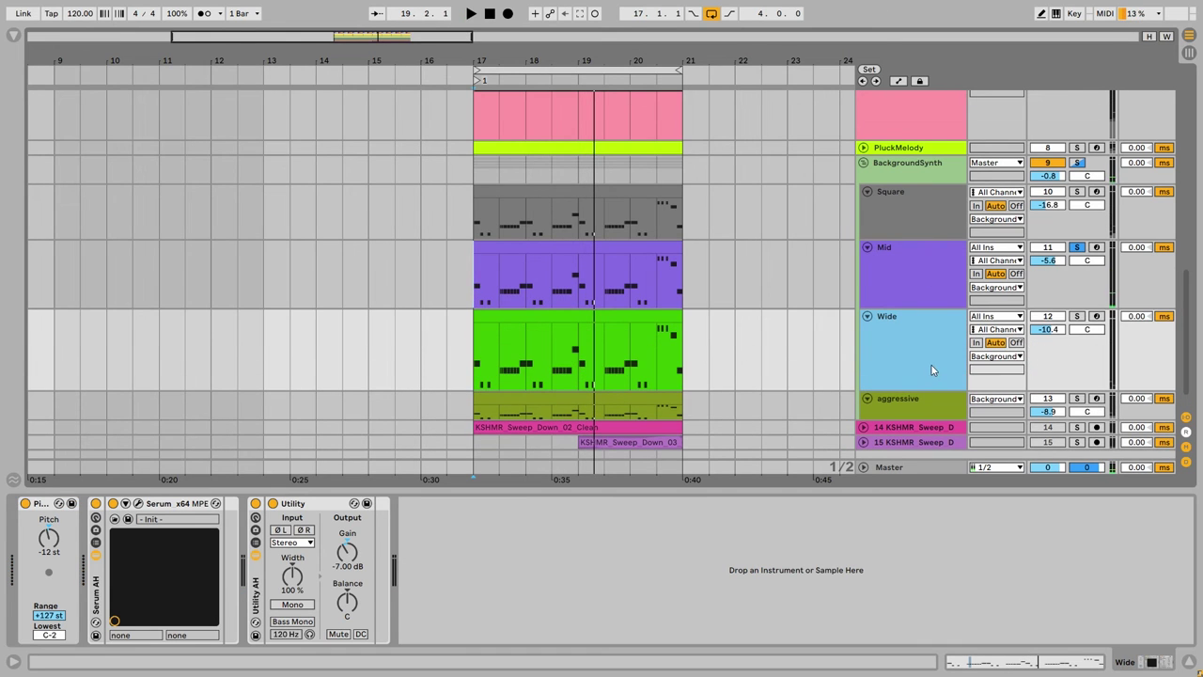
{"action": "key", "text": "space"}
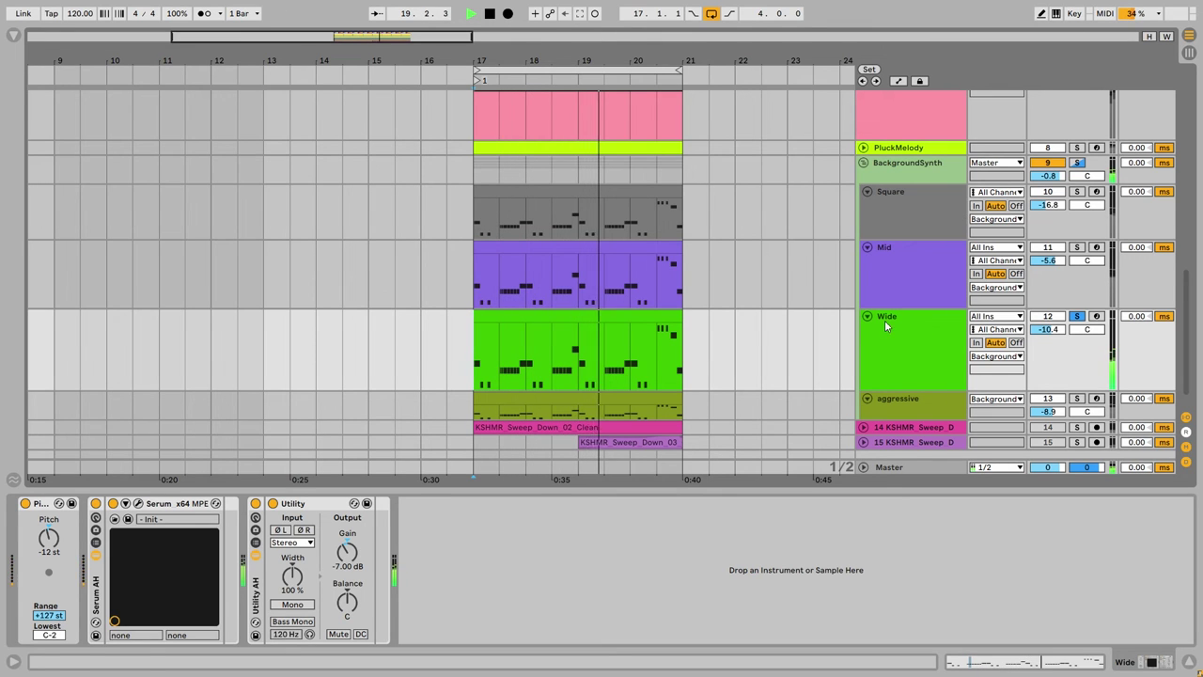
- Enlarge the aggressive track in the BackgroundSynth group and play it soloed from 17.1.1
{"action": "scroll", "coordinate": [885, 320], "scroll_direction": "down", "scroll_amount": 1}
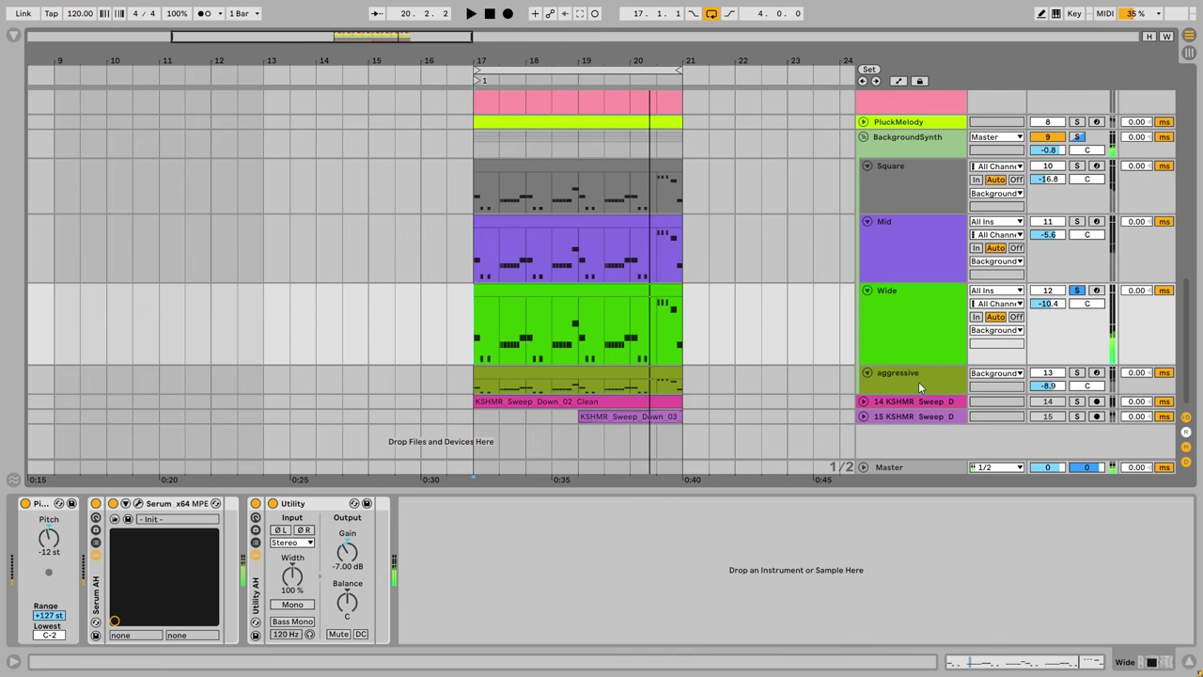
{"action": "left_click", "coordinate": [918, 382]}
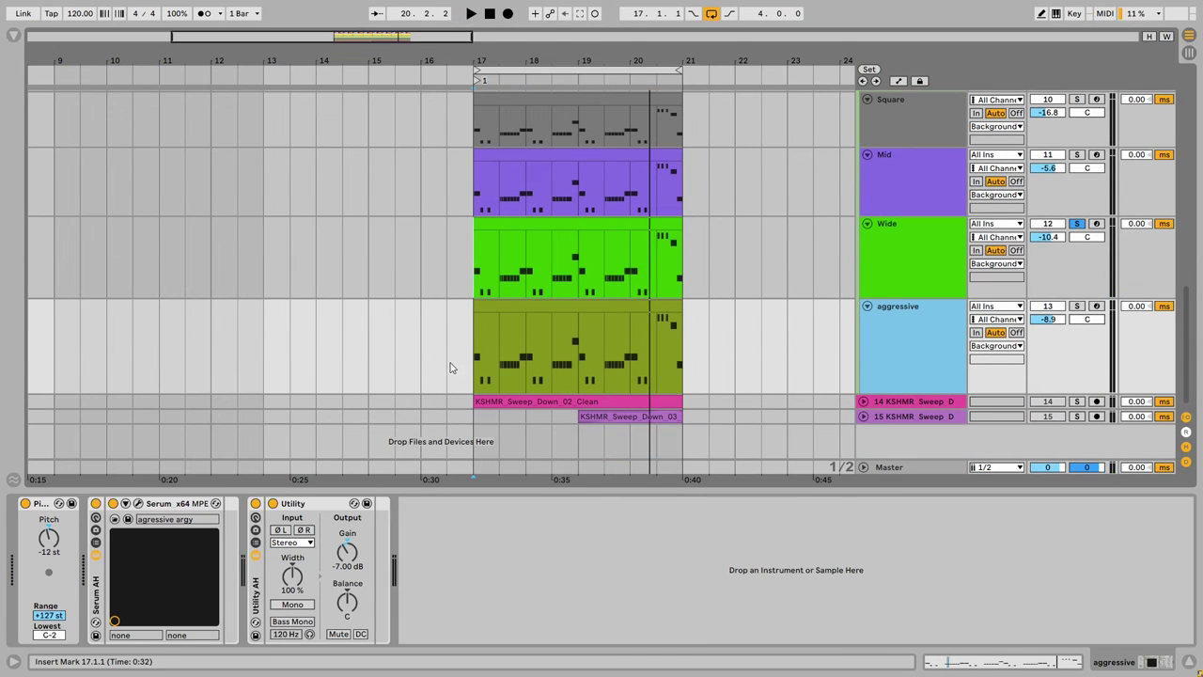
{"action": "left_click", "coordinate": [479, 353]}
{"action": "key", "text": "space"}
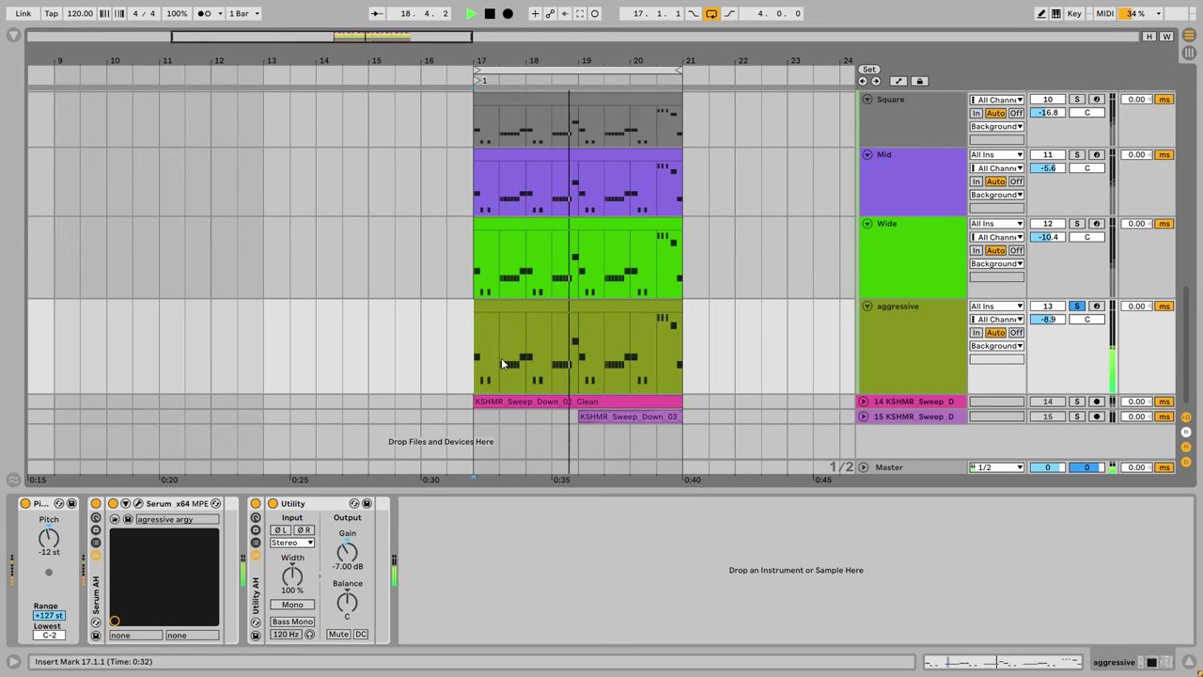
- Fit the track heights to the arrangement view and solo the whole BackgroundSynth group to play its four layers together
{"action": "key", "text": "h"}
{"action": "left_click", "coordinate": [925, 242]}
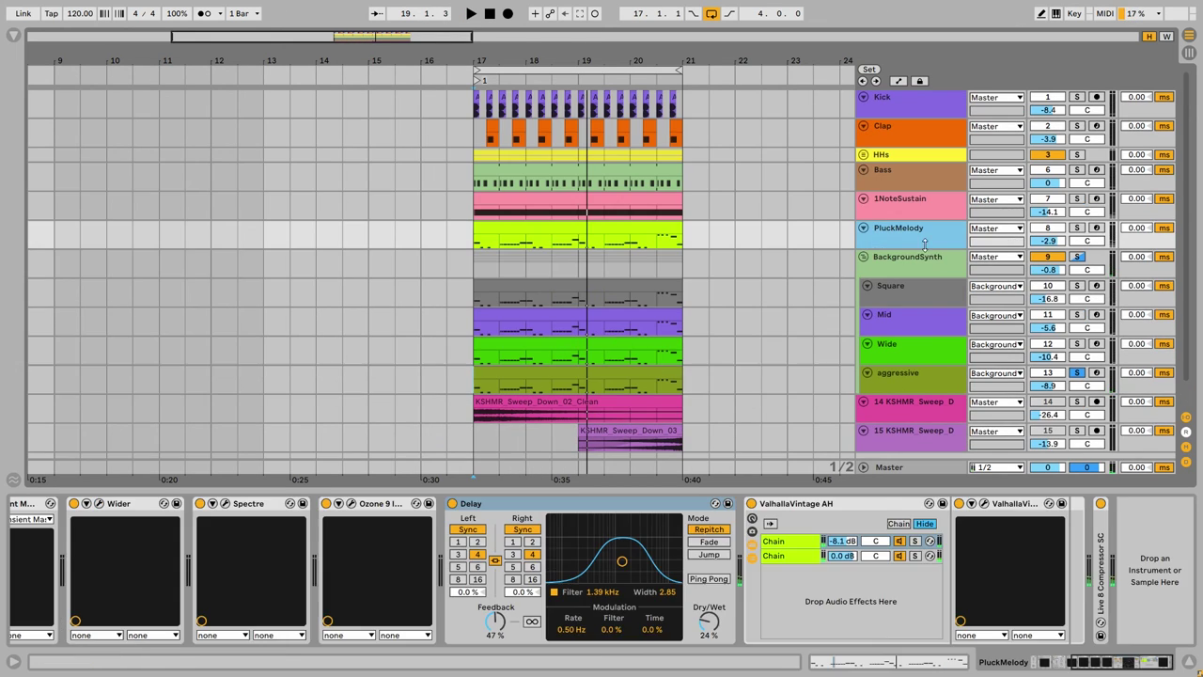
{"action": "key", "text": "h"}
{"action": "scroll", "coordinate": [911, 277], "scroll_direction": "down", "scroll_amount": 2}
{"action": "left_click", "coordinate": [907, 282]}
{"action": "key", "text": "space"}
{"action": "key", "text": "space"}
- Turn on Transient Master on the BackgroundSynth group, open its window, and play from 17.1.1 while inspecting its sustain amount
{"action": "left_click", "coordinate": [66, 528]}
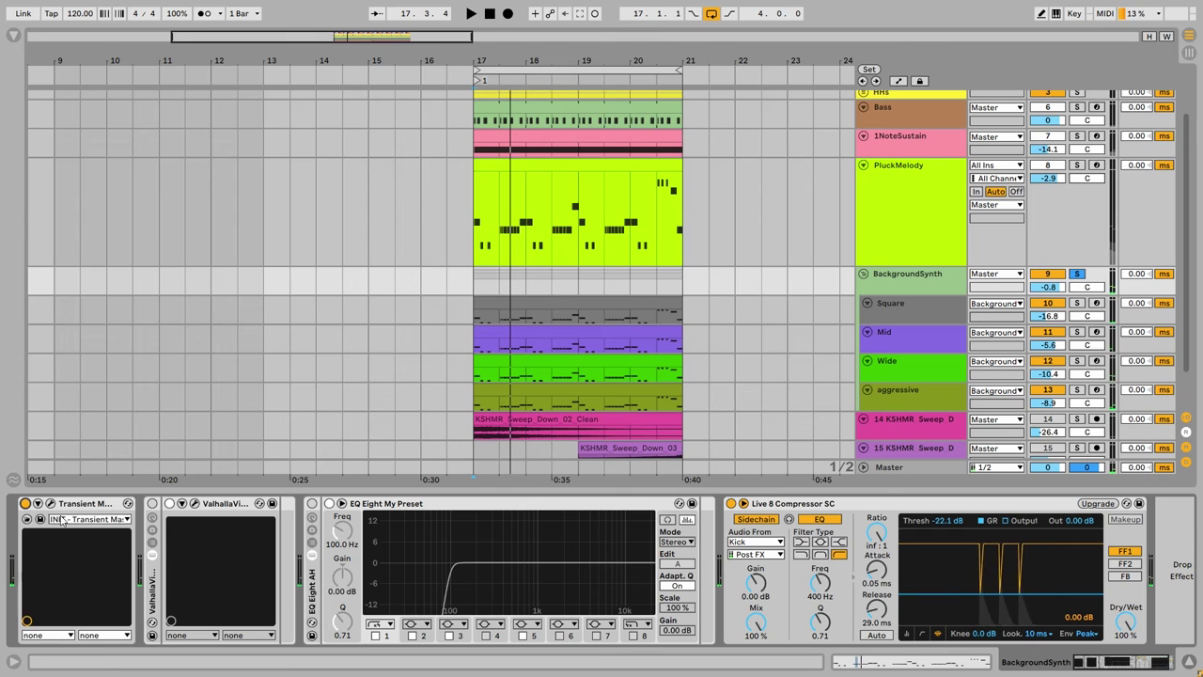
{"action": "left_click", "coordinate": [50, 504]}
{"action": "key", "text": "space"}
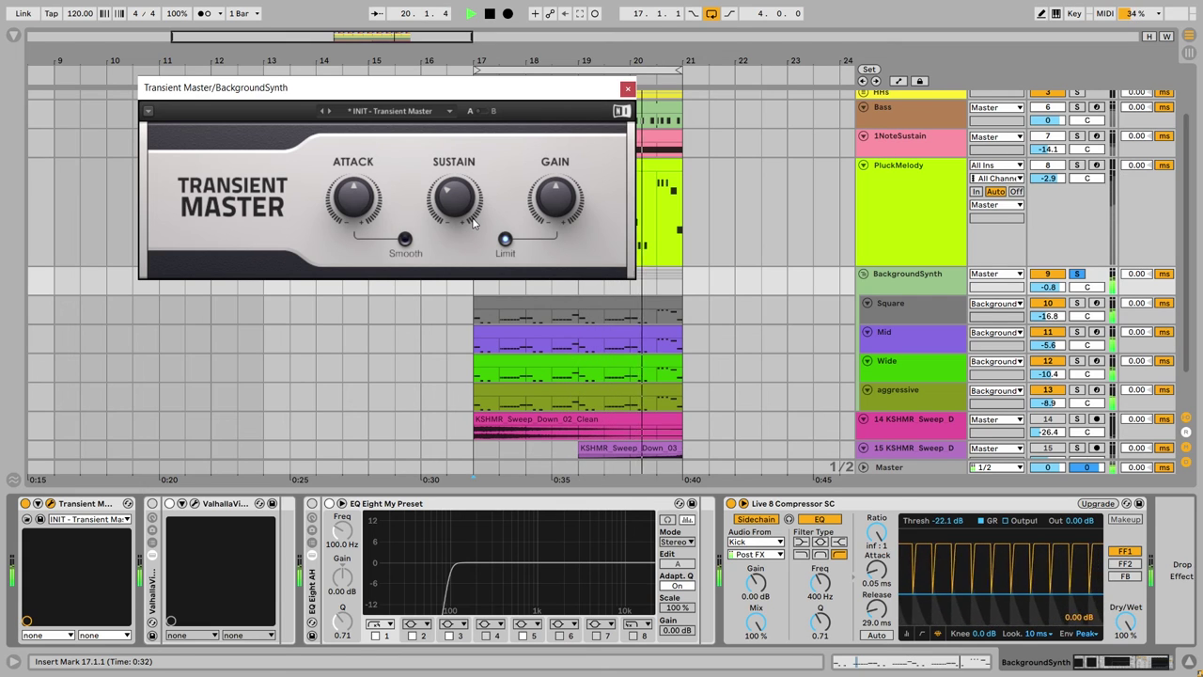
- Stop playback, close the Transient Master window, and turn on and open ValhallaVintageVerb on the BackgroundSynth group
{"action": "key", "text": "space"}
{"action": "mouse_move", "coordinate": [462, 194]}
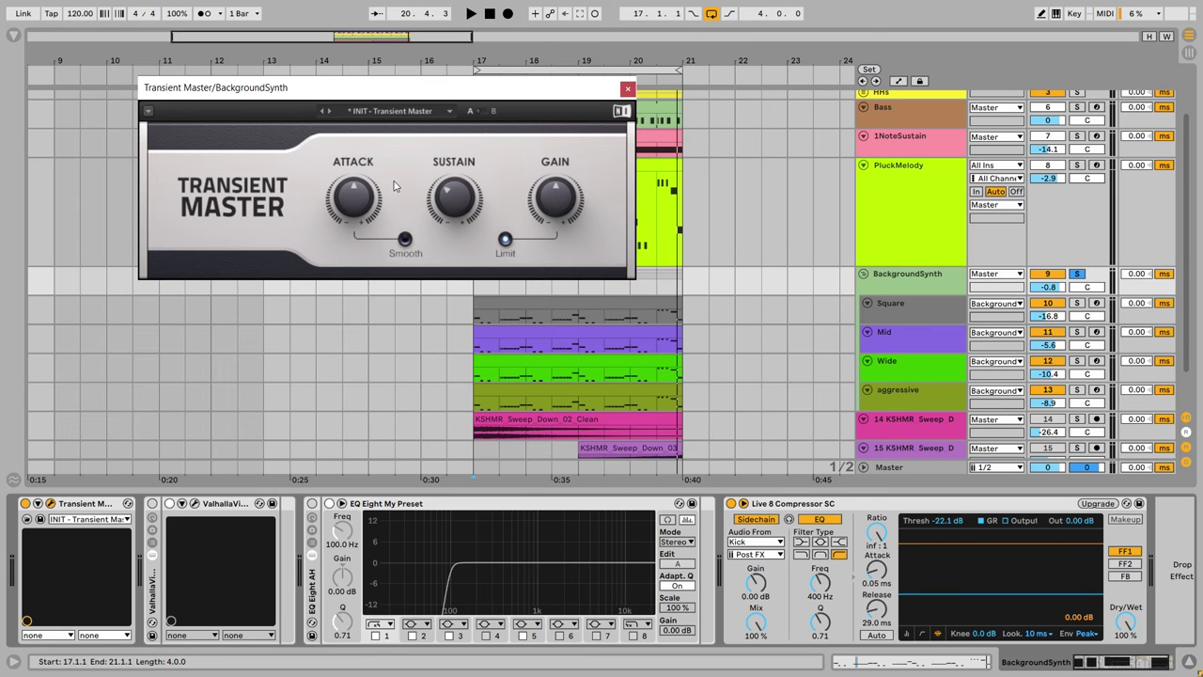
{"action": "left_click", "coordinate": [628, 88]}
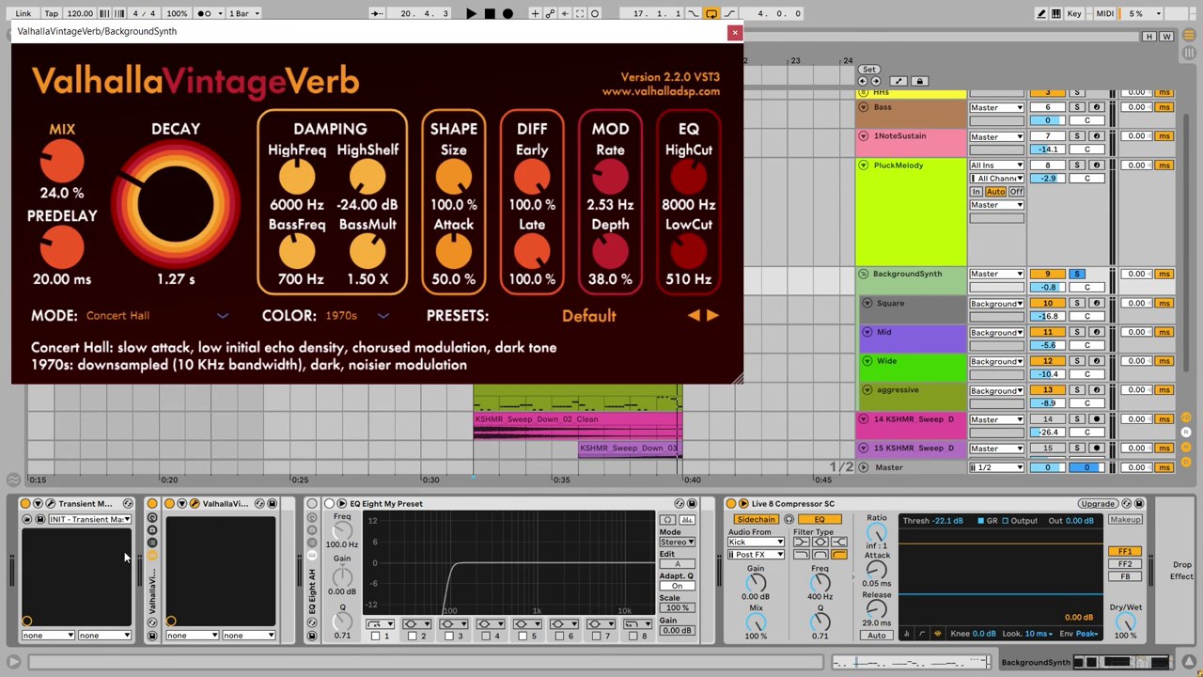
- Try adding a second chain to the ValhallaVintage AH rack on the BackgroundSynth group
{"action": "left_click", "coordinate": [153, 544]}
{"action": "left_click", "coordinate": [197, 565]}
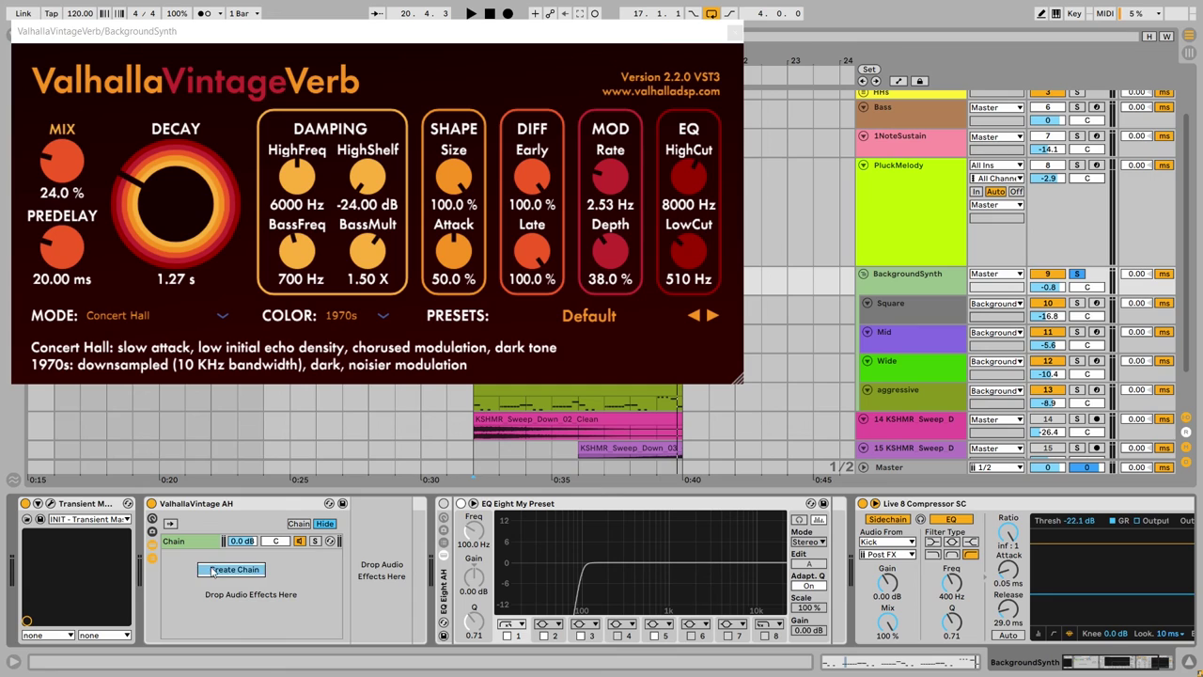
{"action": "key", "text": "ctrl+t"}
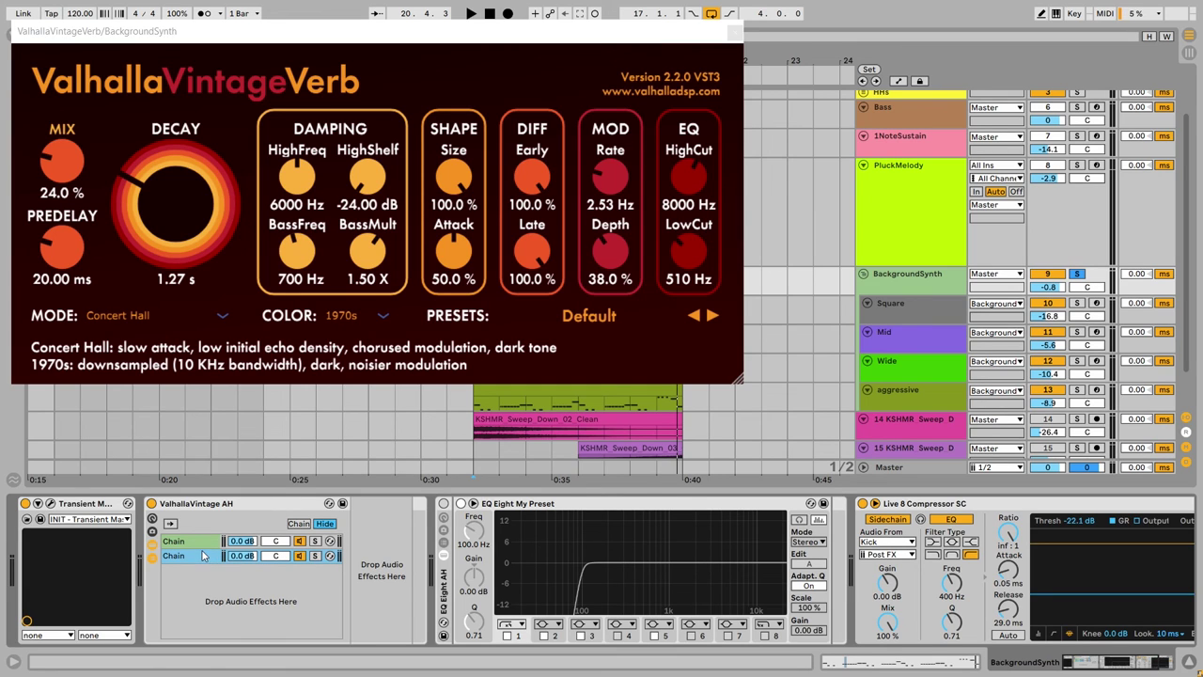
{"action": "key", "text": "ctrl+z"}
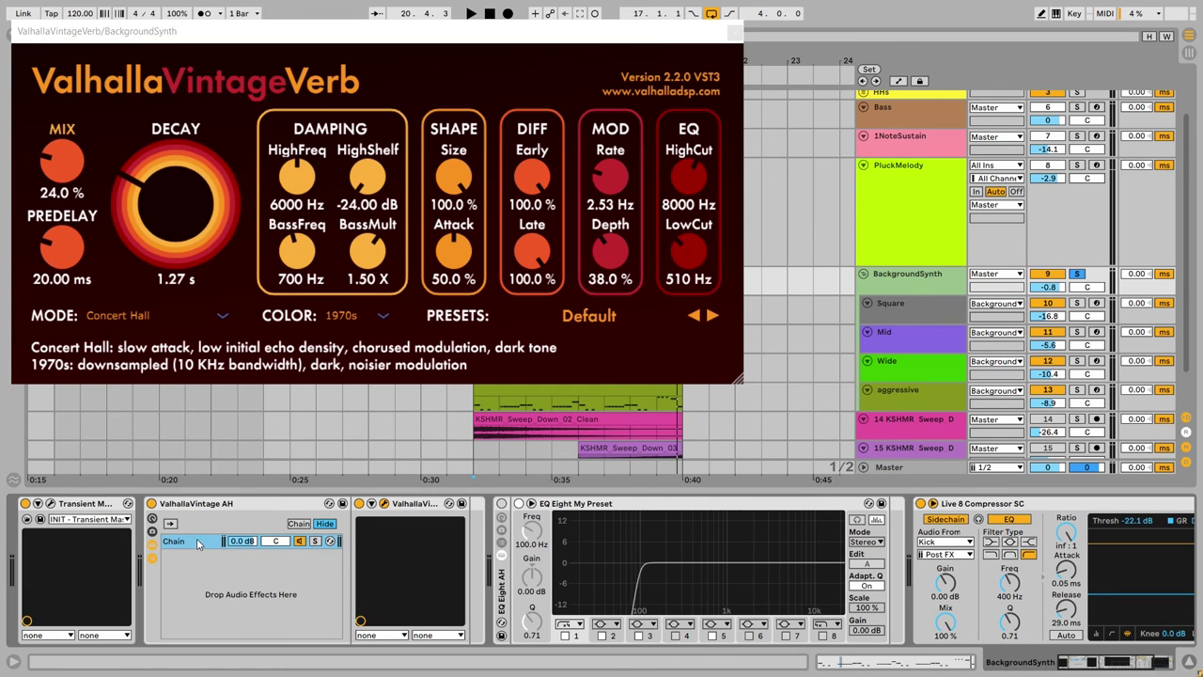
{"action": "left_click", "coordinate": [151, 558]}
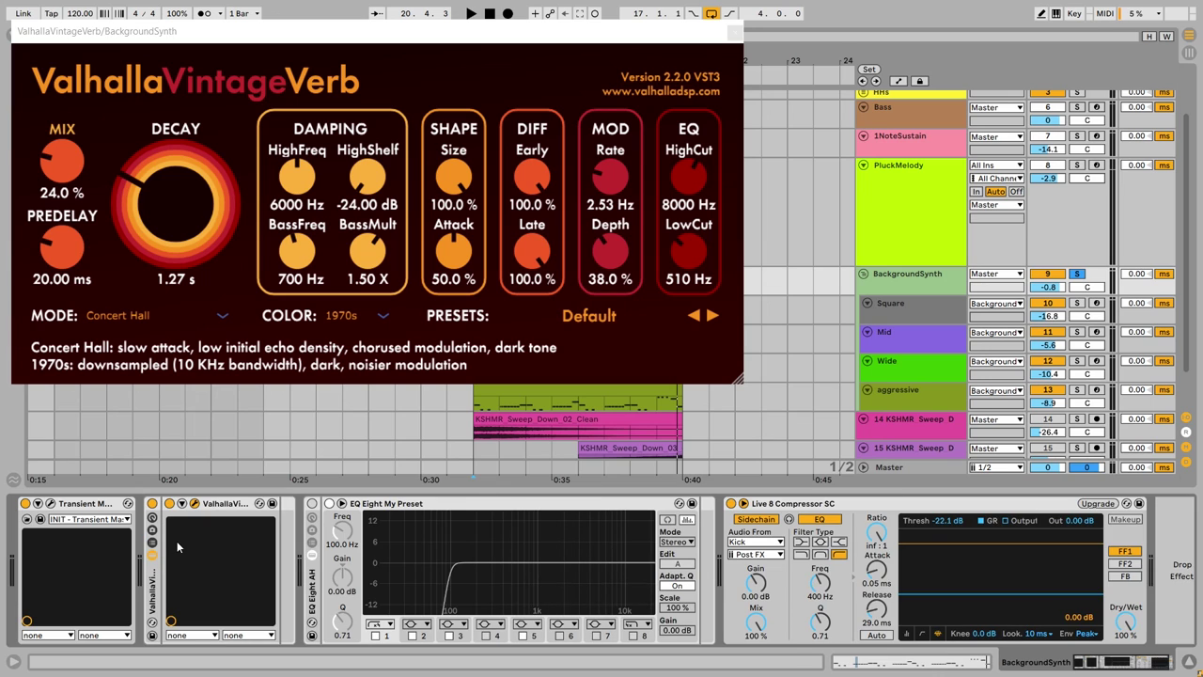
- Play the BackgroundSynth group with its reverb, turn on its EQ Eight rack, and close the ValhallaVintageVerb window
{"action": "key", "text": "space"}
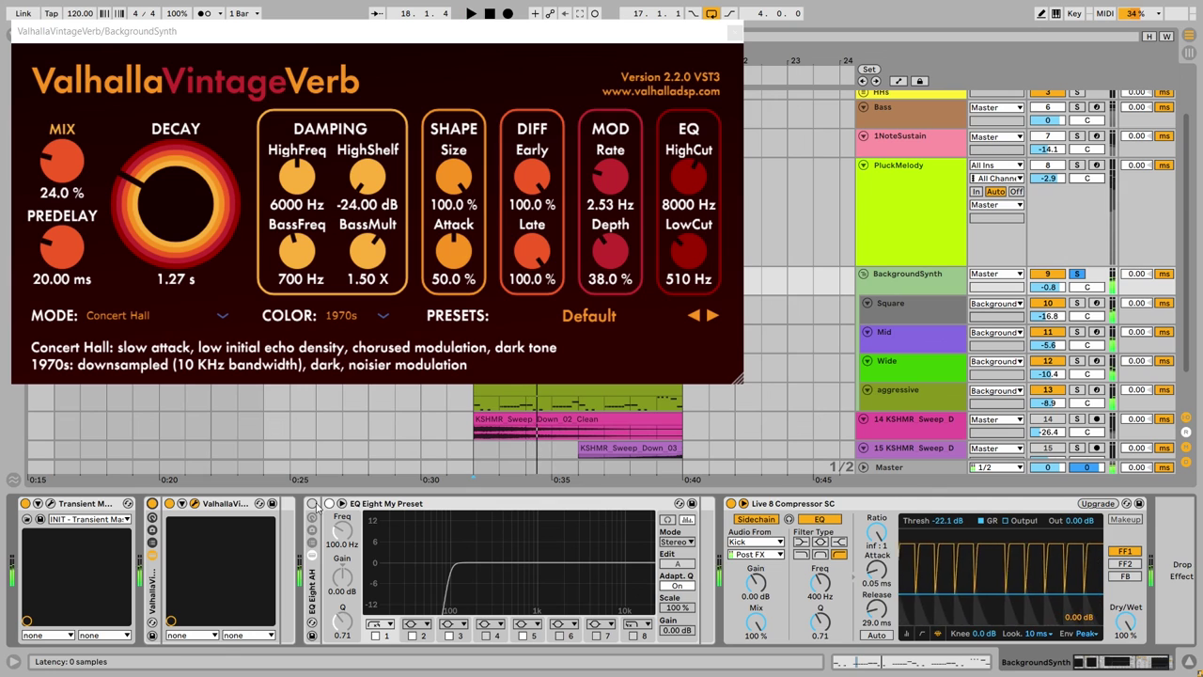
{"action": "key", "text": "ctrl+z"}
{"action": "key", "text": "space"}
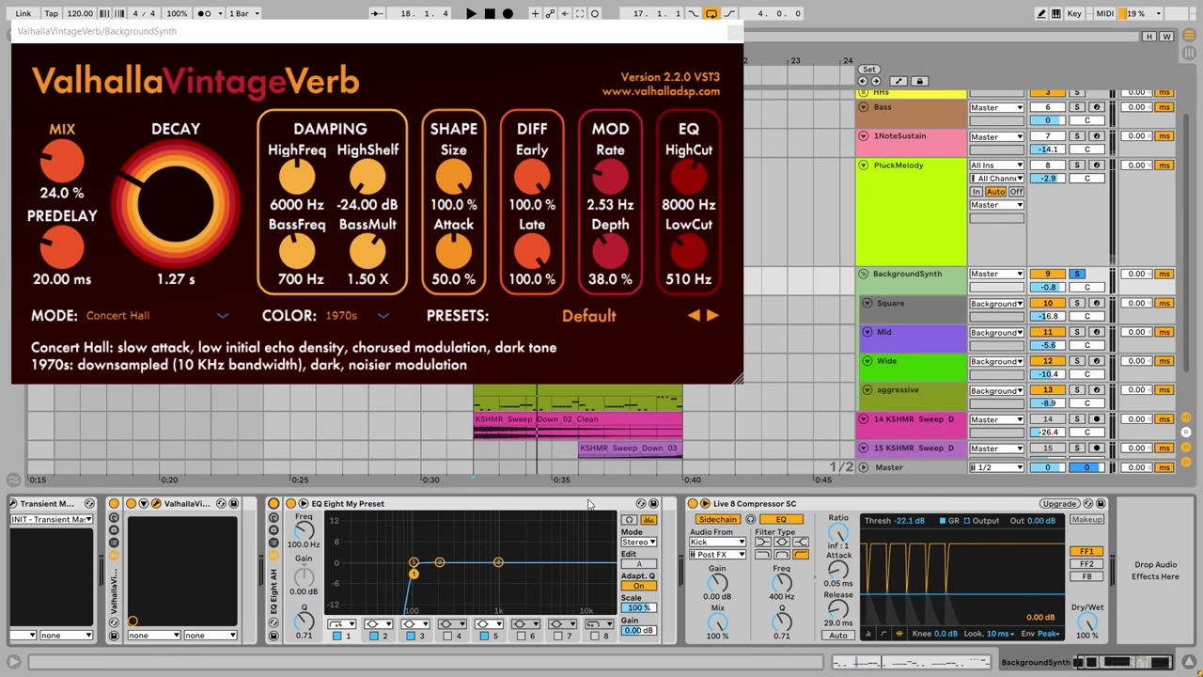
{"action": "left_click", "coordinate": [734, 32]}
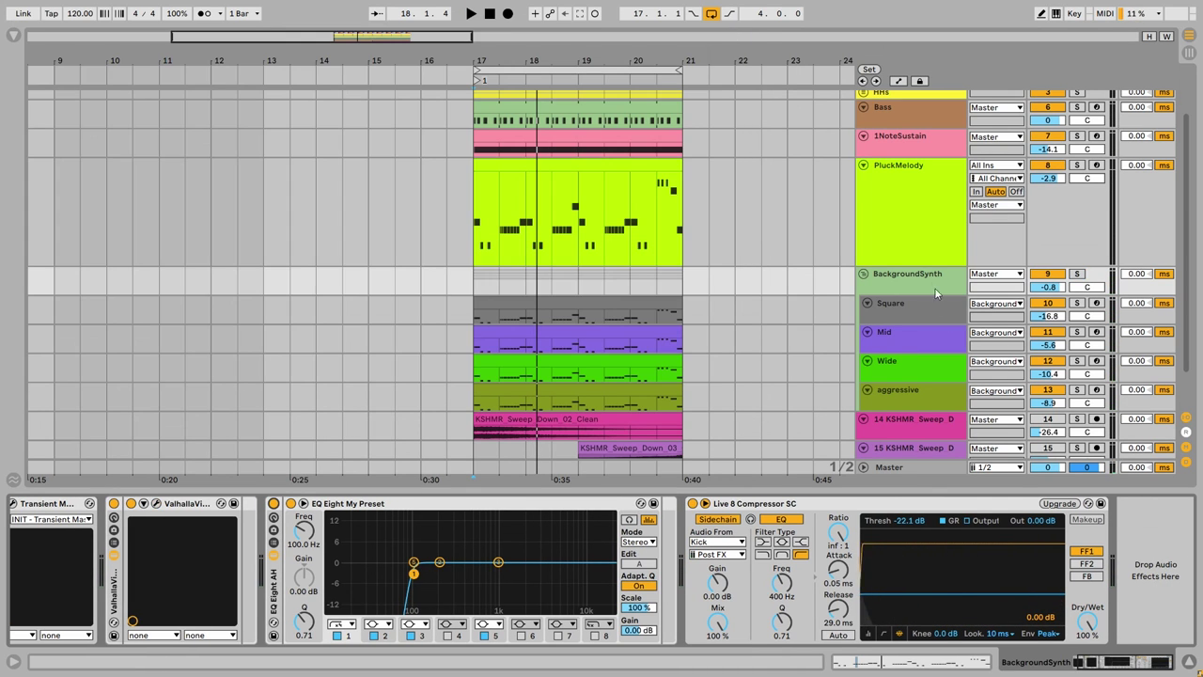
- Play the PluckMelody track soloed from 17.1.1 and add the BackgroundSynth group to the solo
{"action": "left_click", "coordinate": [902, 211]}
{"action": "left_click", "coordinate": [1077, 166]}
{"action": "key", "text": "space"}
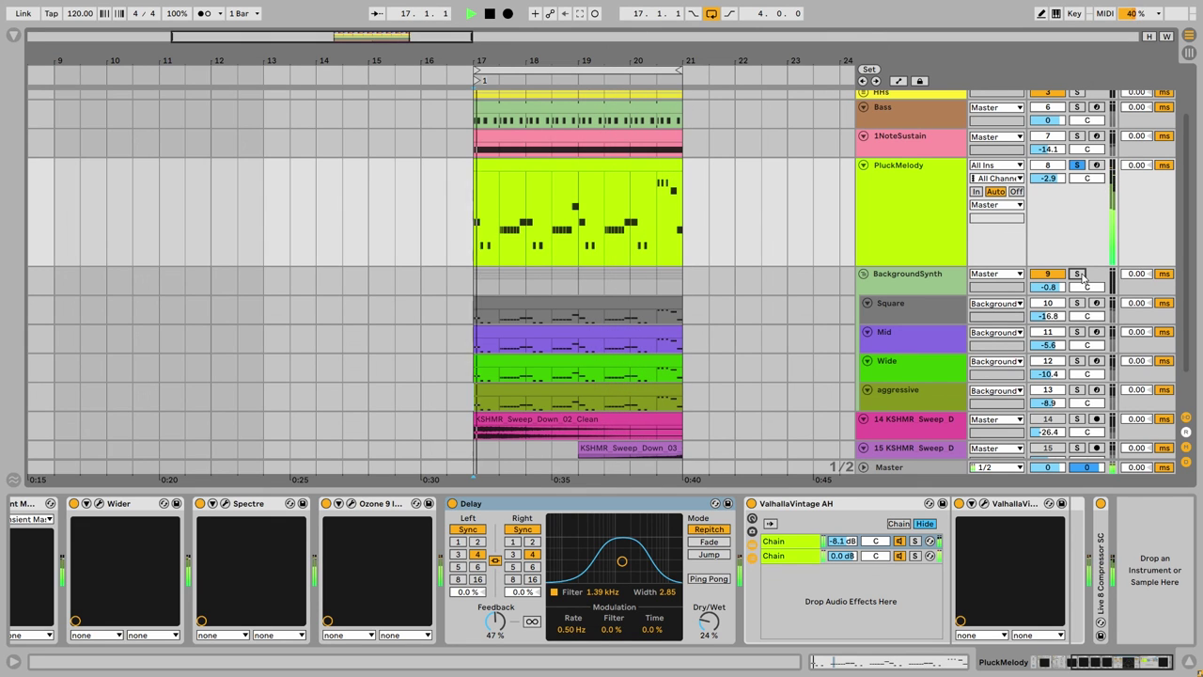
{"action": "left_click", "coordinate": [1078, 274]}
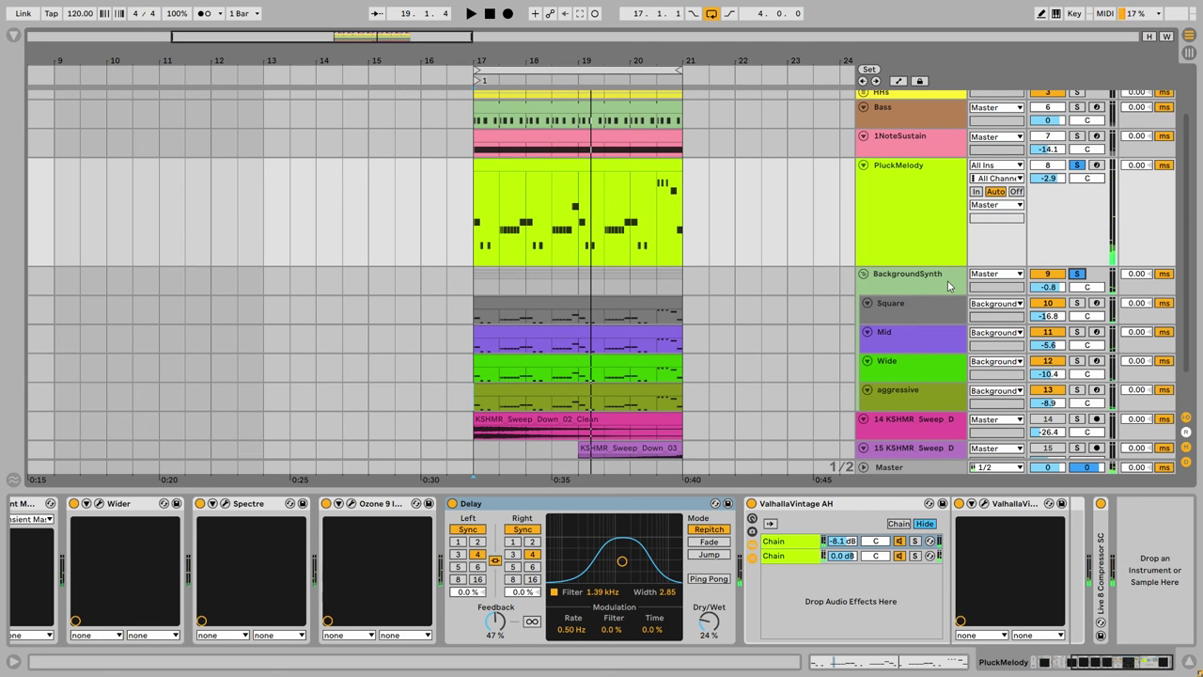
- Unsolo PluckMelody and BackgroundSynth and play all the active tracks together from 17.1.1
{"action": "key", "text": "space"}
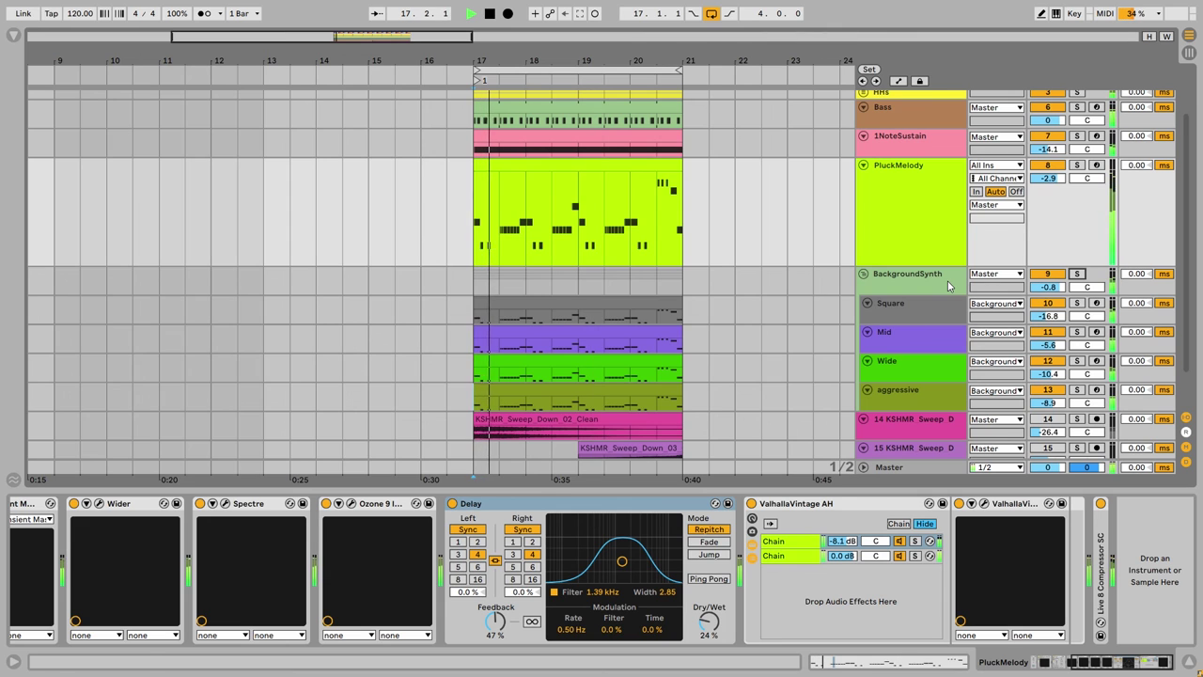
{"action": "scroll", "coordinate": [757, 335], "scroll_direction": "down", "scroll_amount": 2}
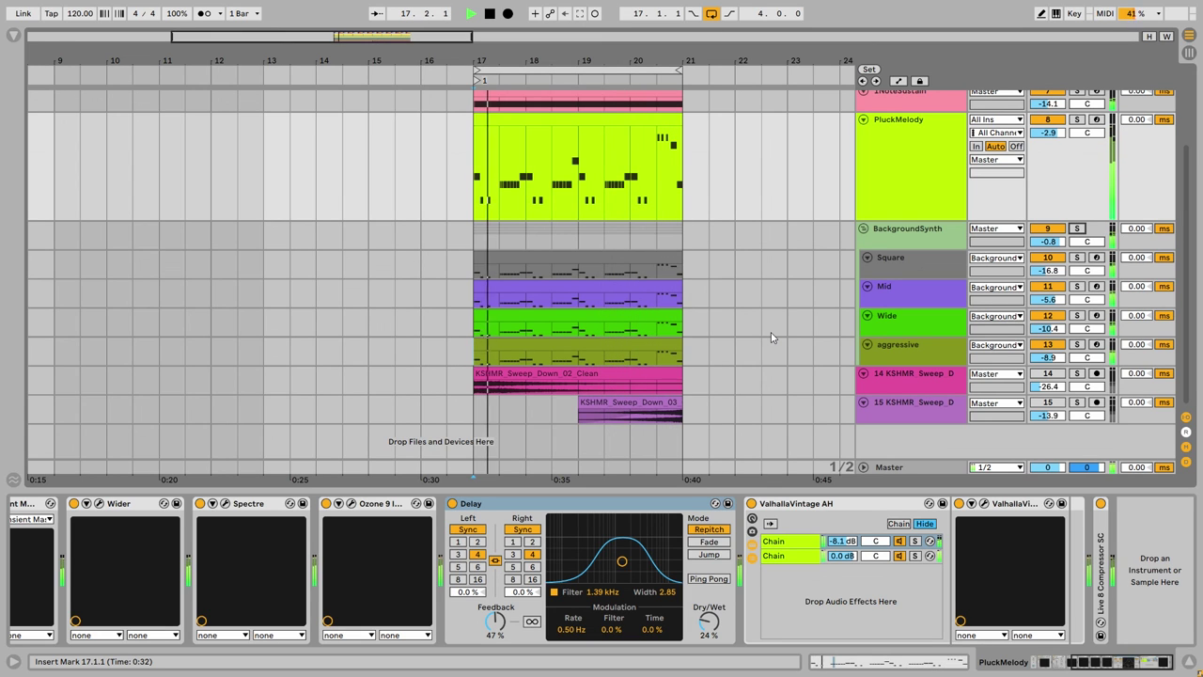
{"action": "key", "text": "space"}
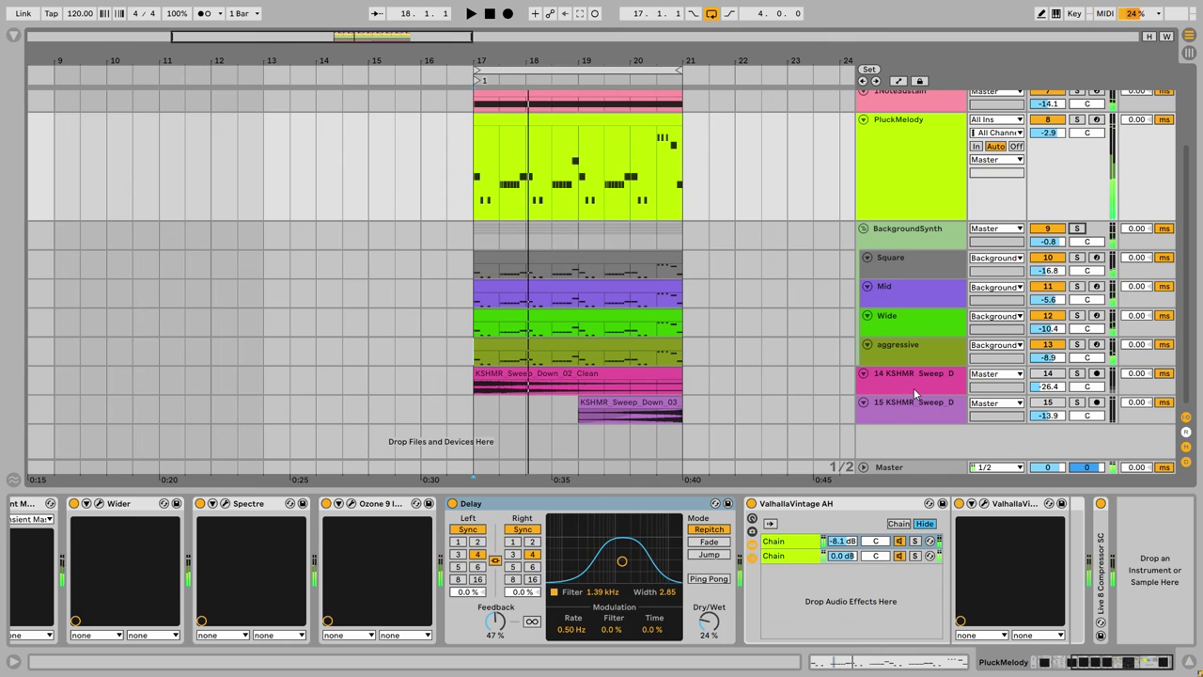
- Turn on the 14 KSHMR Sweep Down track and play it with the full arrangement from 17.1.1
{"action": "left_click", "coordinate": [913, 380]}
{"action": "left_click", "coordinate": [912, 404]}
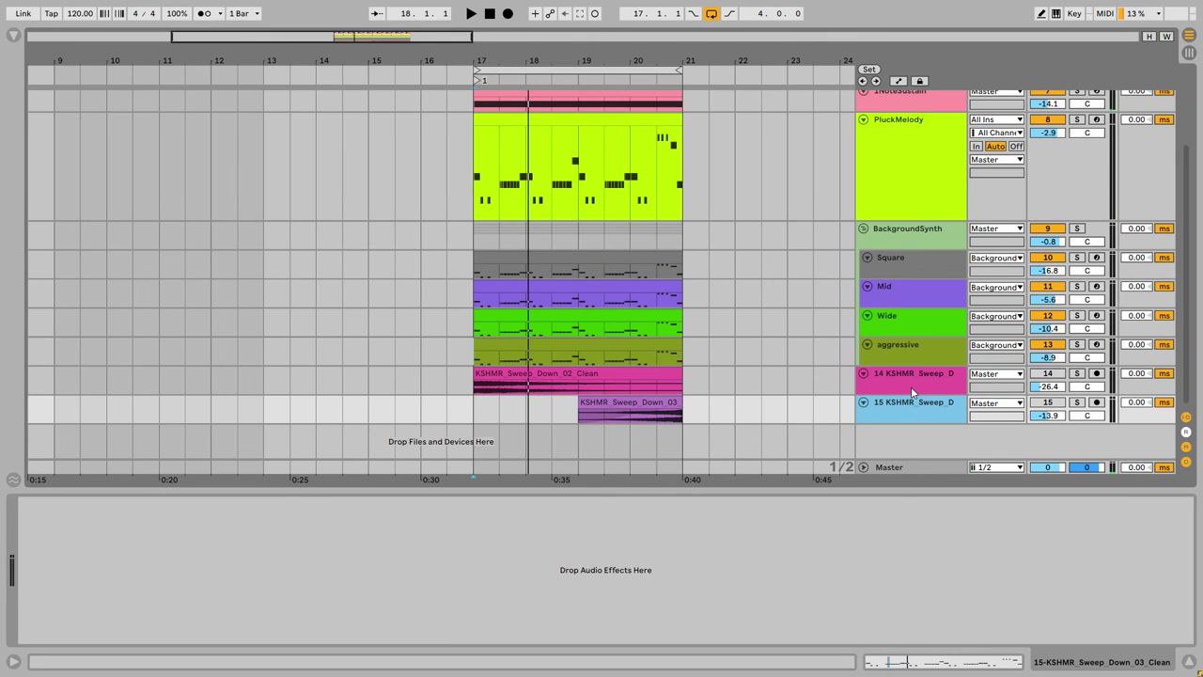
{"action": "left_click", "coordinate": [911, 386]}
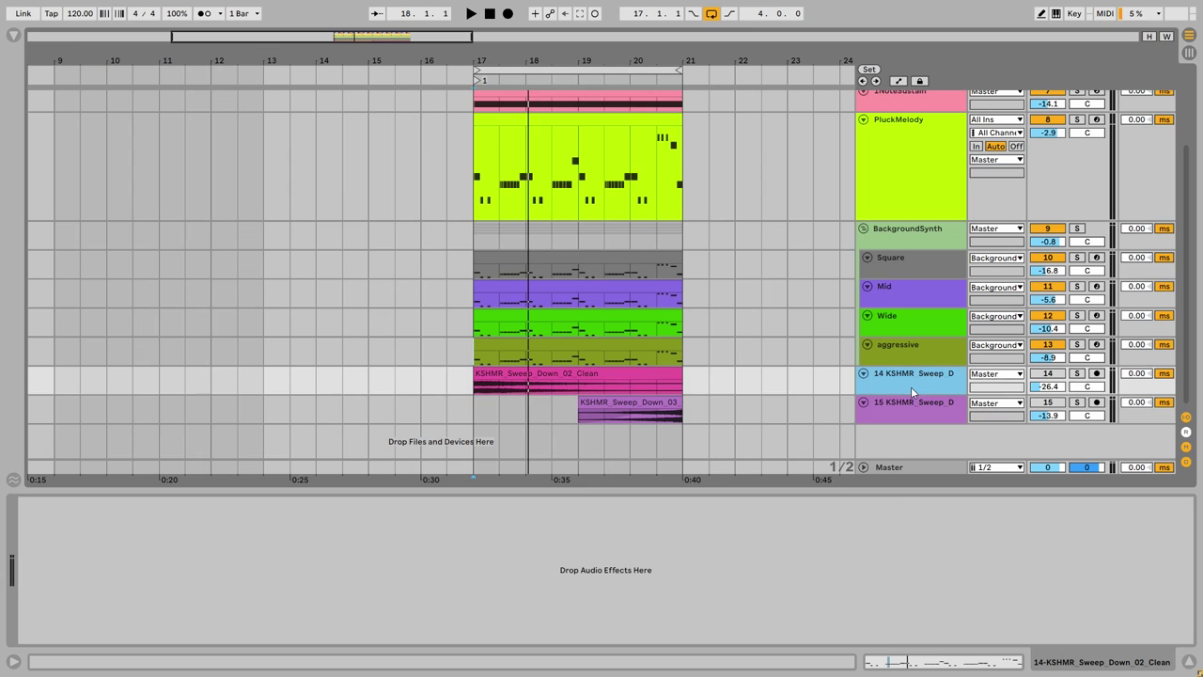
{"action": "left_click", "coordinate": [926, 404]}
{"action": "left_click", "coordinate": [543, 388]}
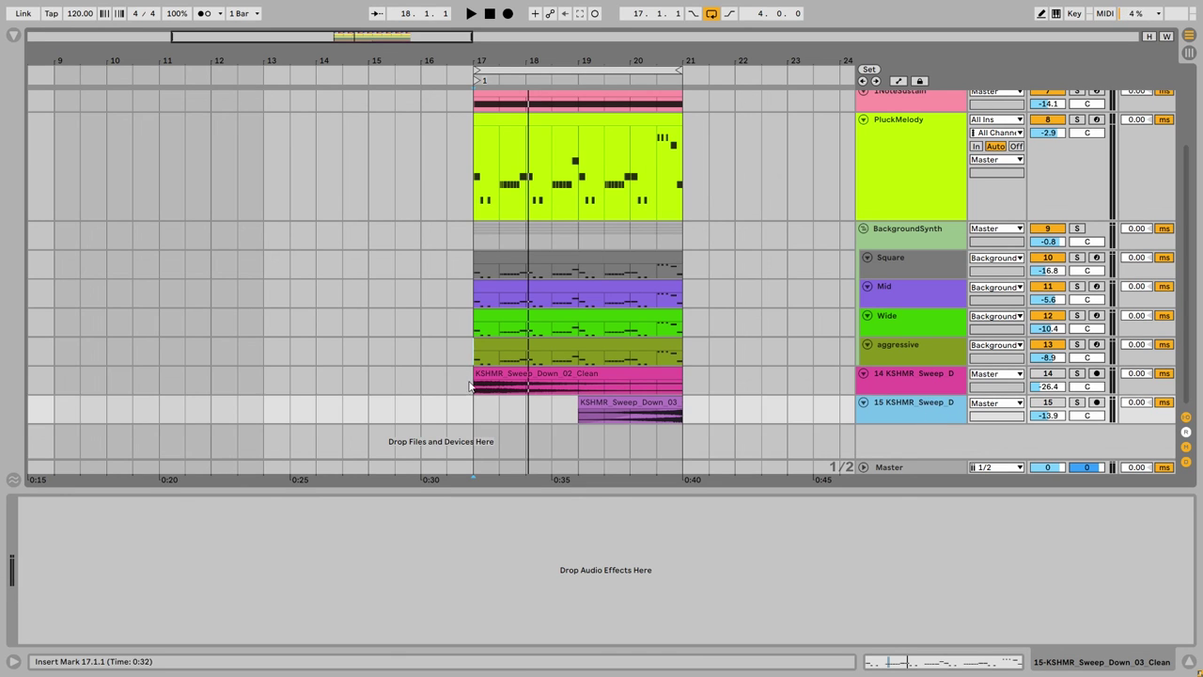
{"action": "key", "text": "space"}
{"action": "left_click", "coordinate": [916, 383]}
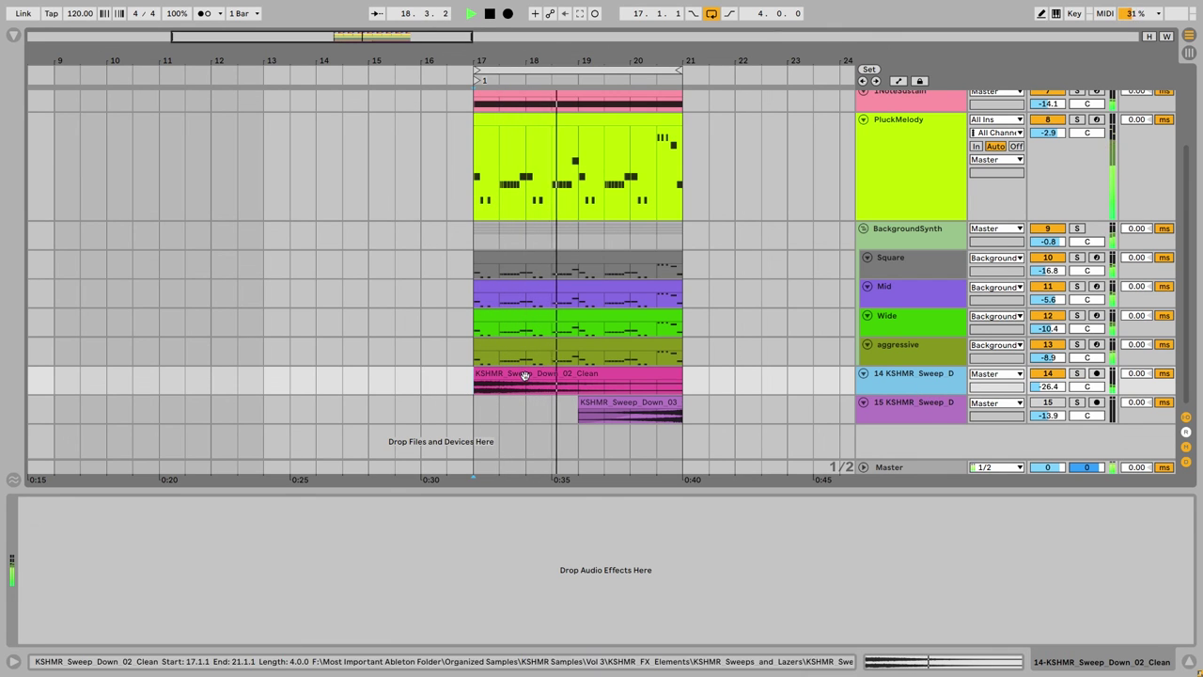
{"action": "key", "text": "space"}
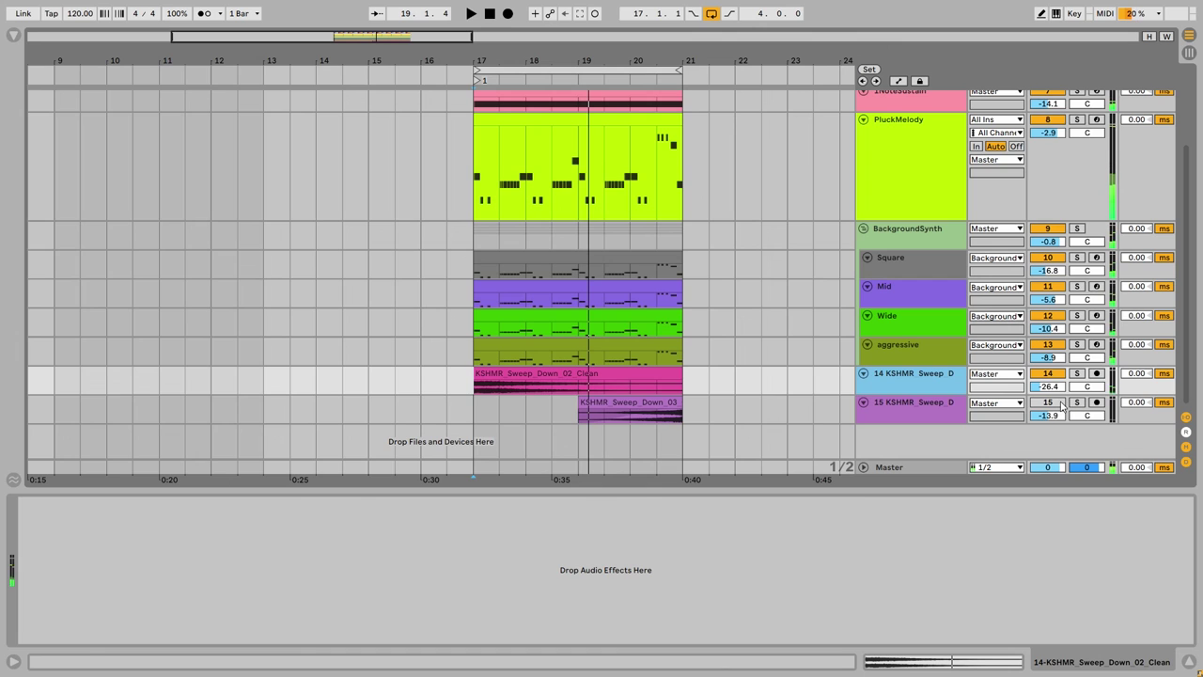
- Turn on the 15 KSHMR Sweep Down track and play it soloed from 20.1.1
{"action": "left_click", "coordinate": [1059, 404]}
{"action": "left_click", "coordinate": [637, 418]}
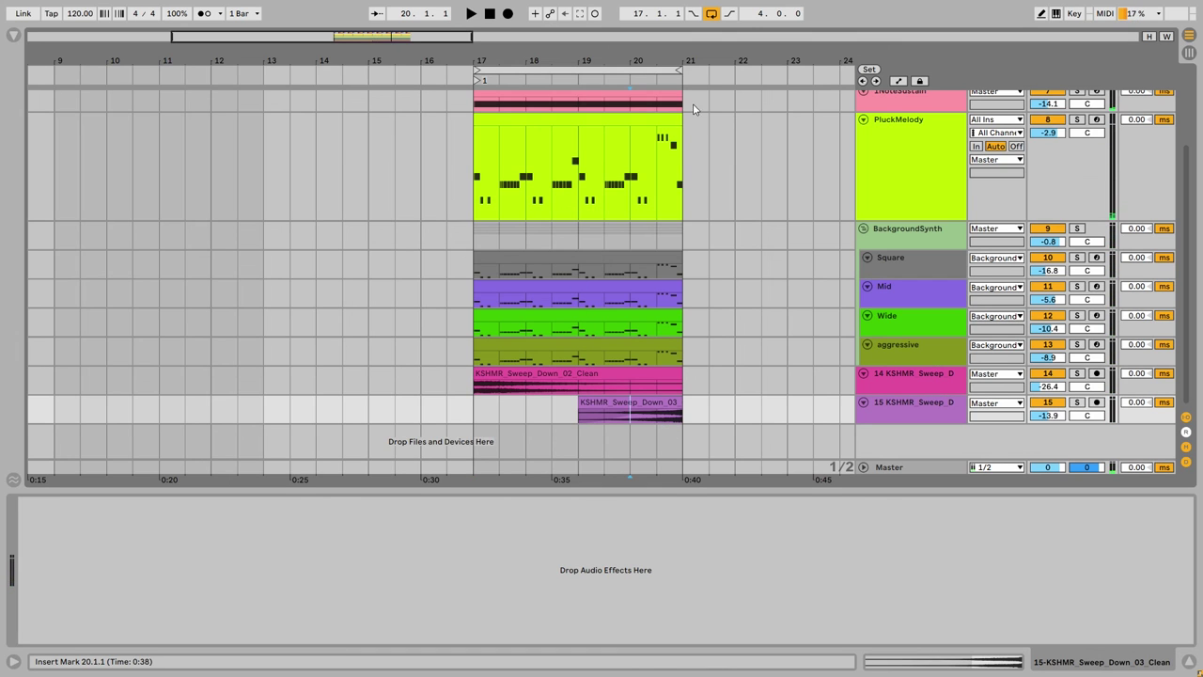
{"action": "left_click", "coordinate": [656, 421]}
{"action": "left_click", "coordinate": [647, 420]}
{"action": "key", "text": "space"}
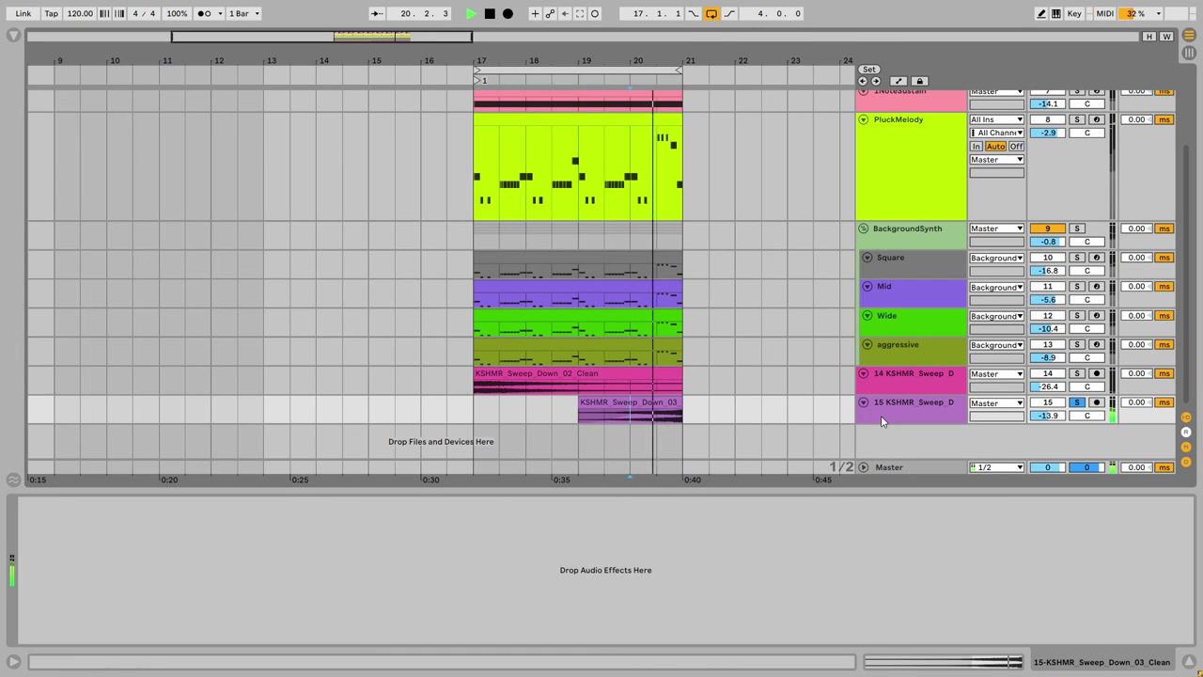
{"action": "key", "text": "space"}
- Unsolo the second sweep track and play the whole arrangement with every track active
{"action": "key", "text": "space"}
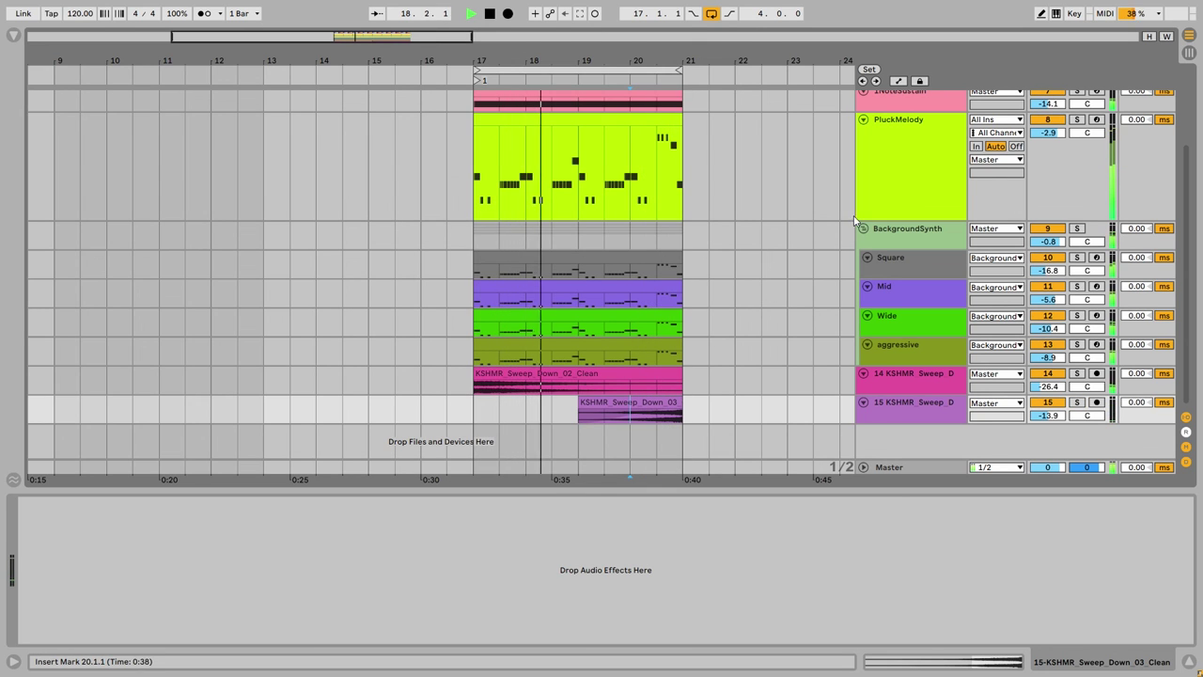
{"action": "scroll", "coordinate": [827, 263], "scroll_direction": "up", "scroll_amount": 4}
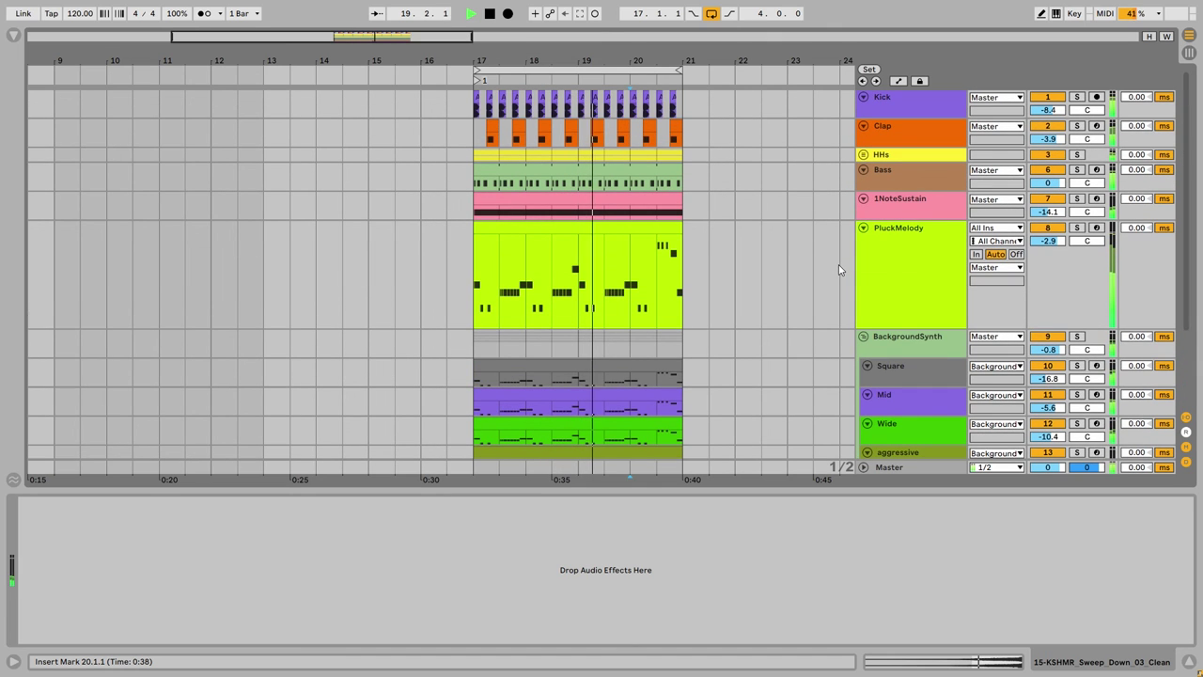
{"action": "scroll", "coordinate": [827, 269], "scroll_direction": "down", "scroll_amount": 4}
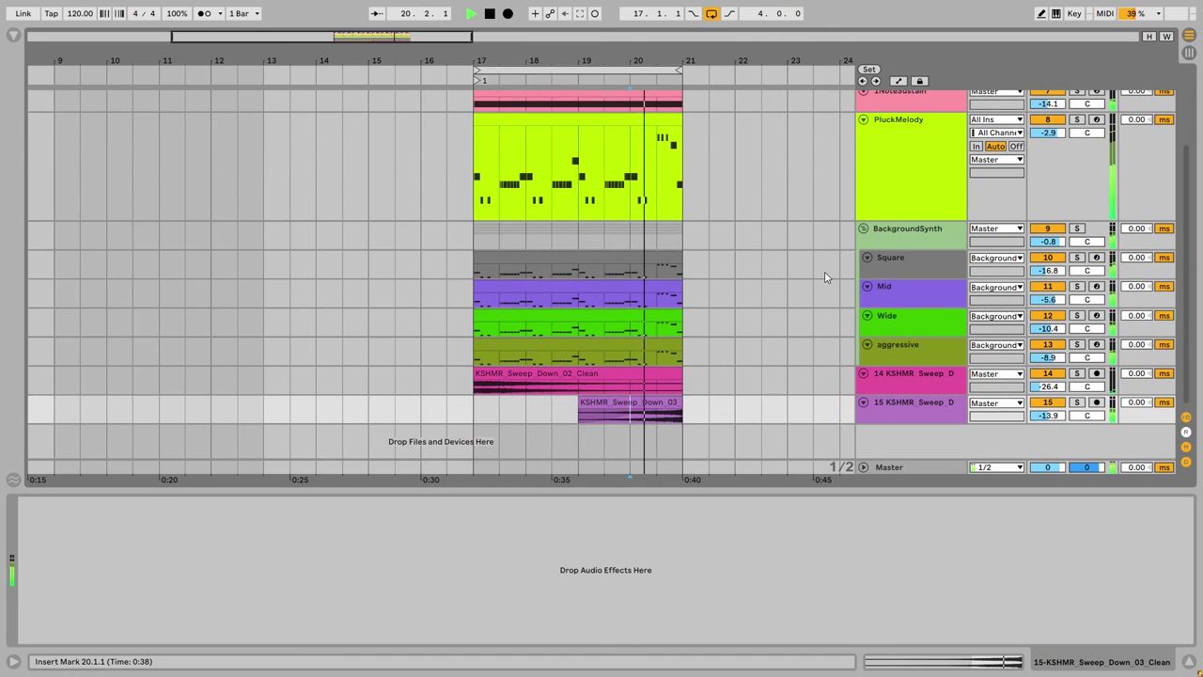